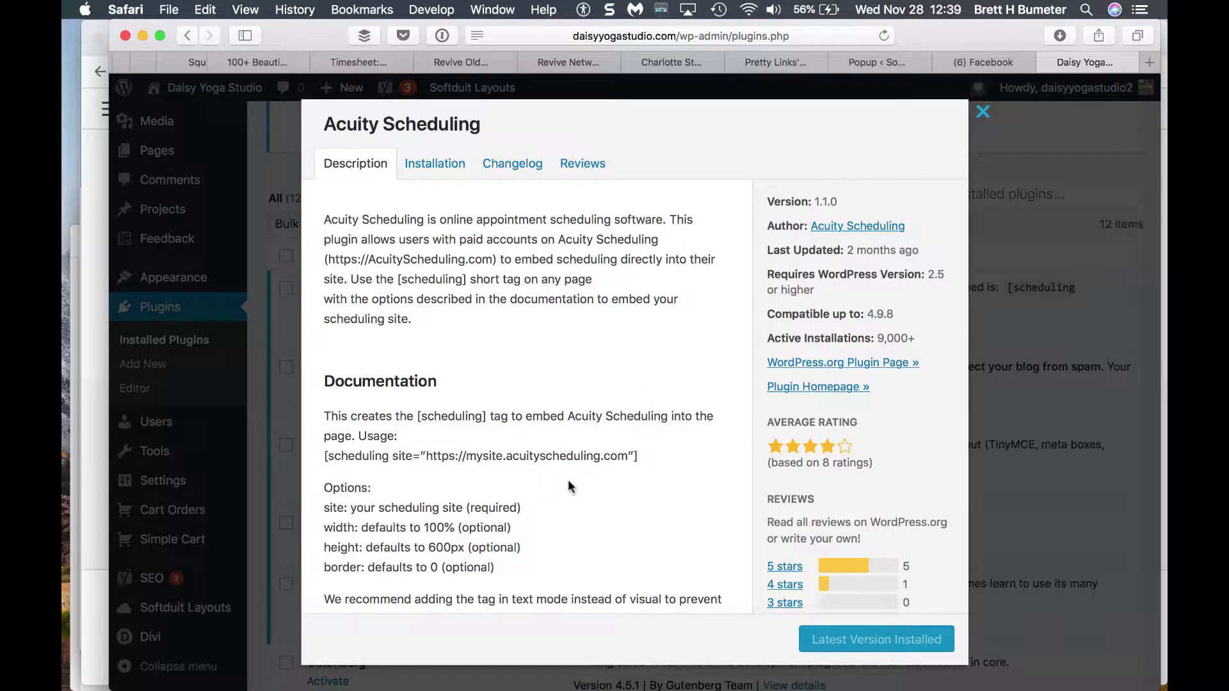
Copy the example [scheduling site="…"] usage shortcode from the Acuity plugin's Documentation section
{"action": "scroll", "coordinate": [584, 469], "scroll_direction": "down", "scroll_amount": 3}
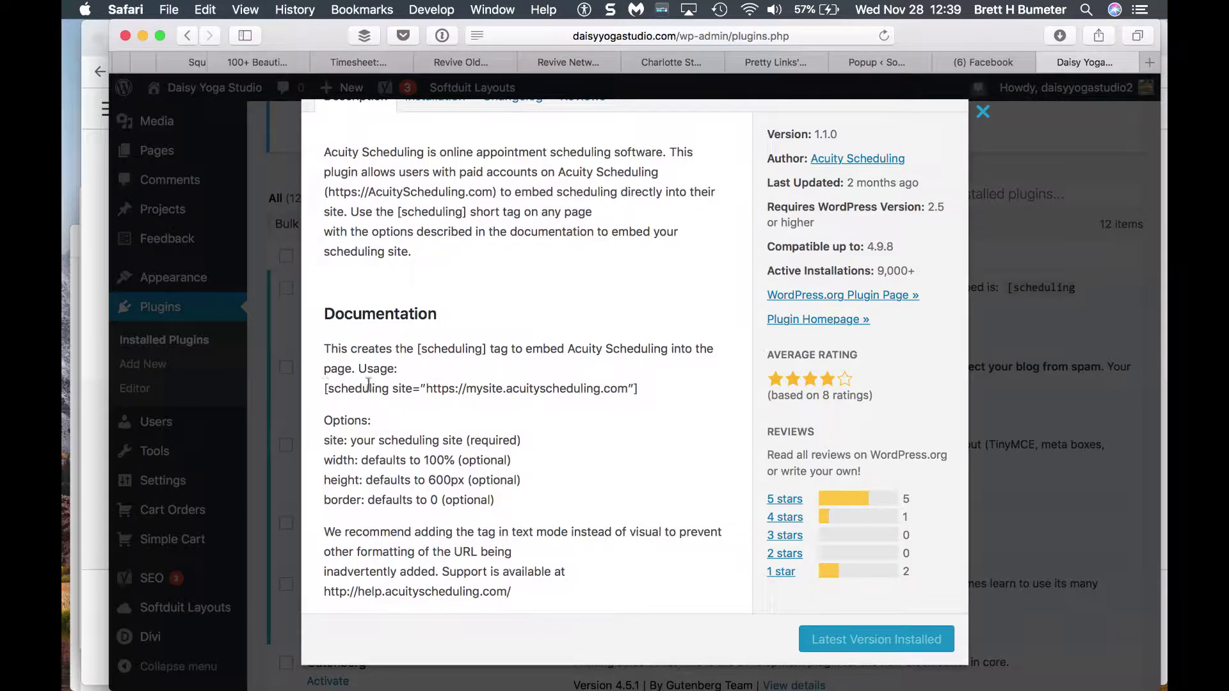
{"action": "left_click_drag", "start_coordinate": [417, 349], "coordinate": [485, 352]}
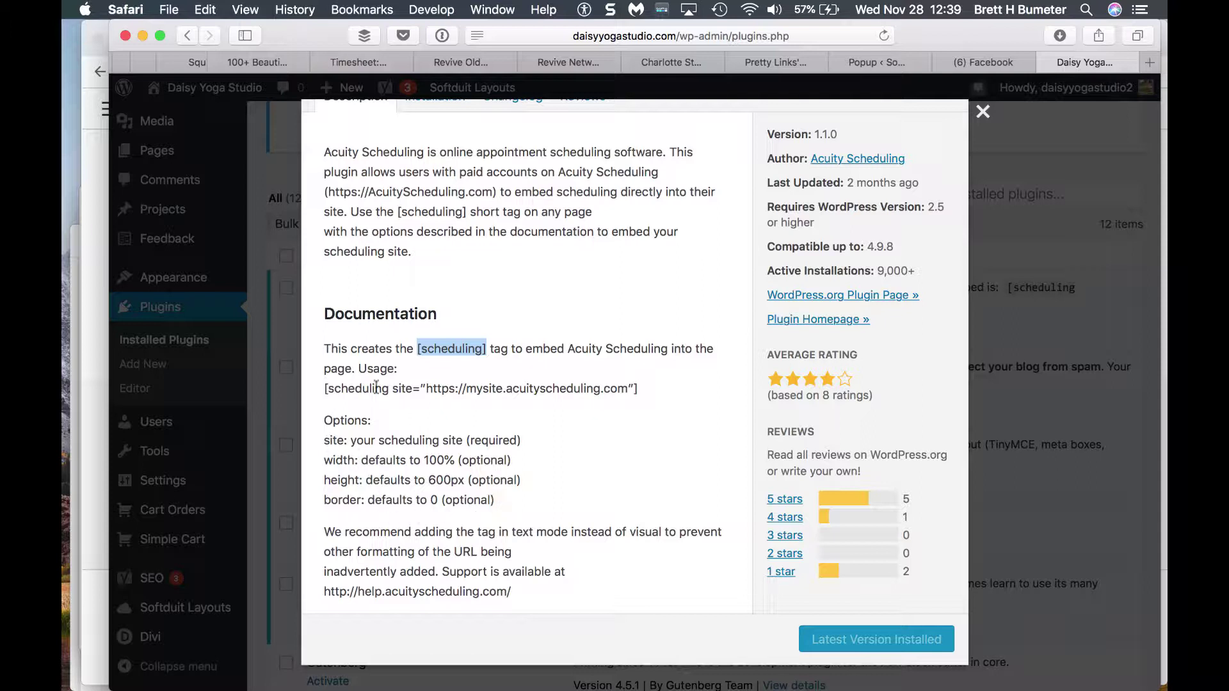
{"action": "left_click_drag", "start_coordinate": [324, 388], "coordinate": [642, 391]}
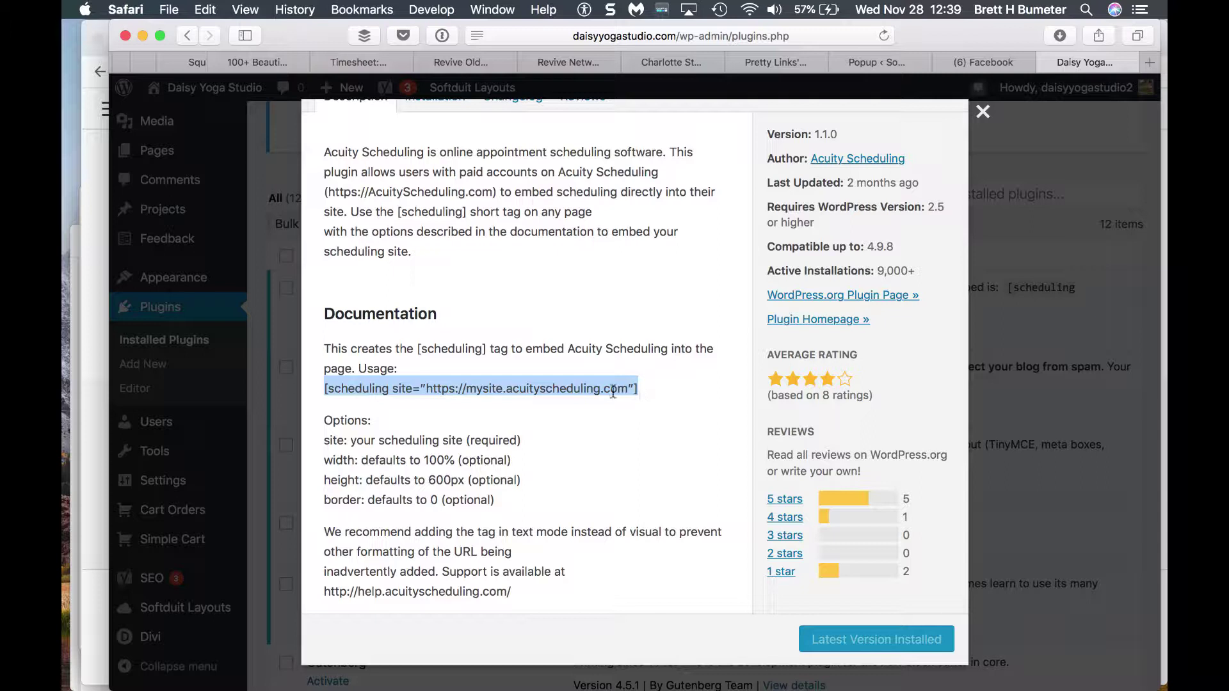
{"action": "left_click_drag", "start_coordinate": [502, 388], "coordinate": [470, 390]}
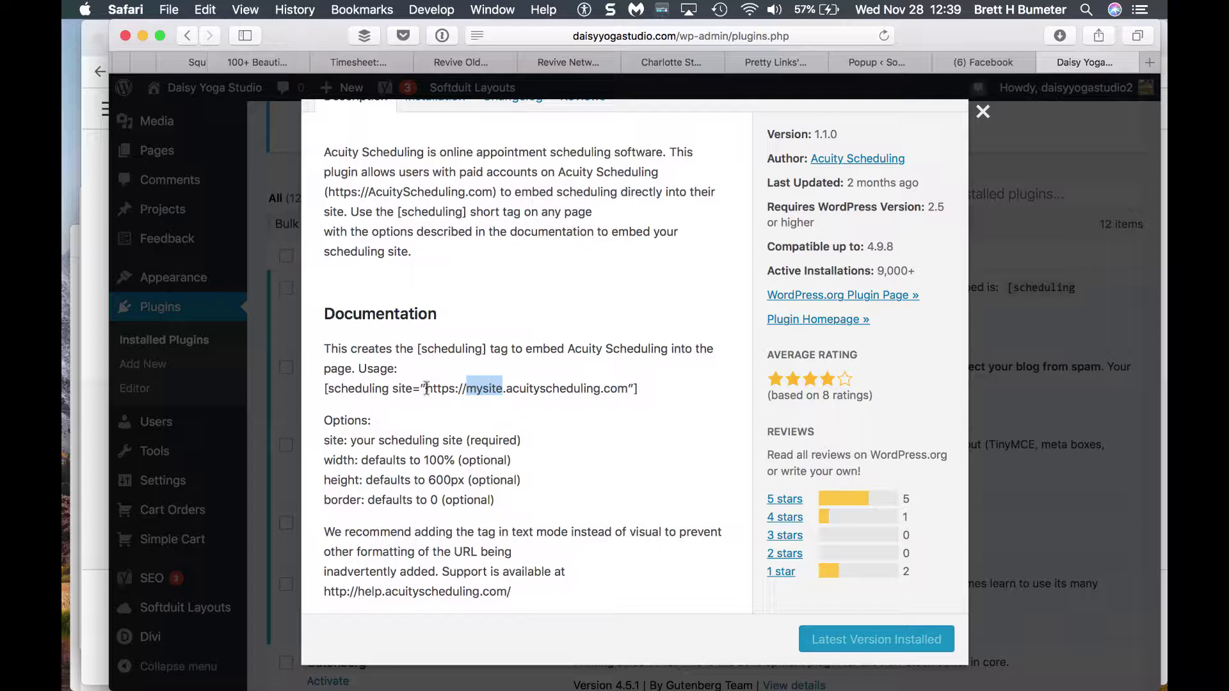
{"action": "left_click", "coordinate": [325, 387]}
{"action": "left_click_drag", "start_coordinate": [324, 388], "coordinate": [652, 387]}
{"action": "key", "text": "super+c"}
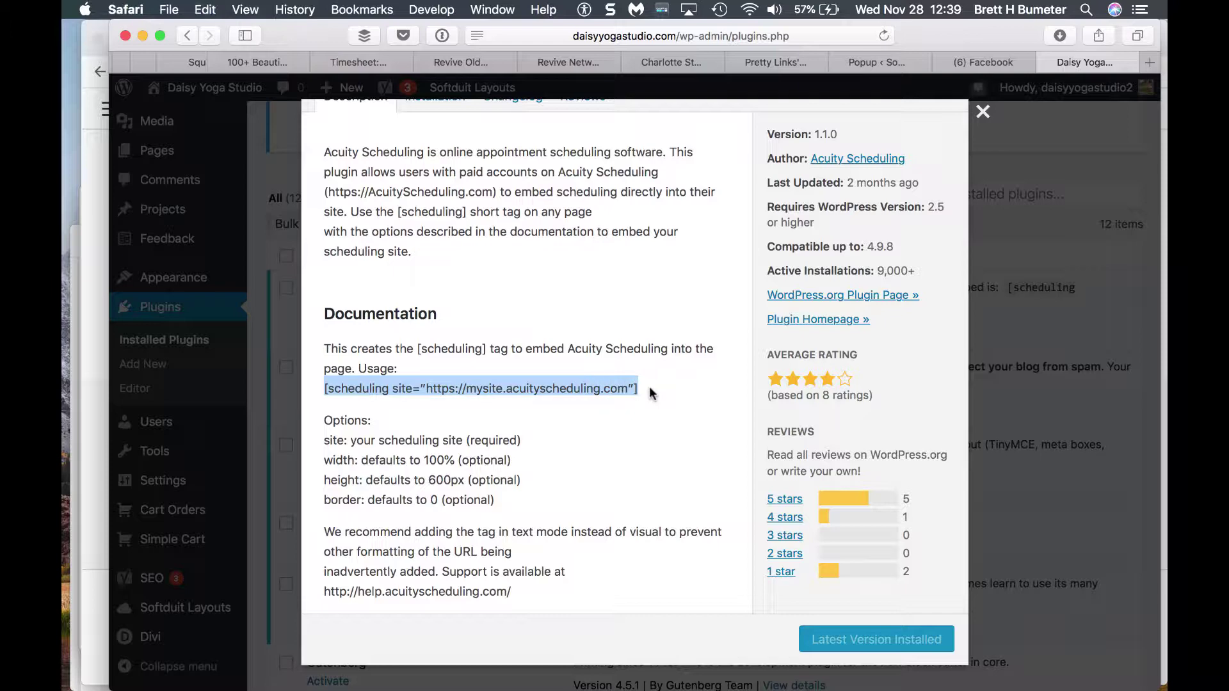
{"action": "scroll", "coordinate": [443, 356], "scroll_direction": "up", "scroll_amount": 1}
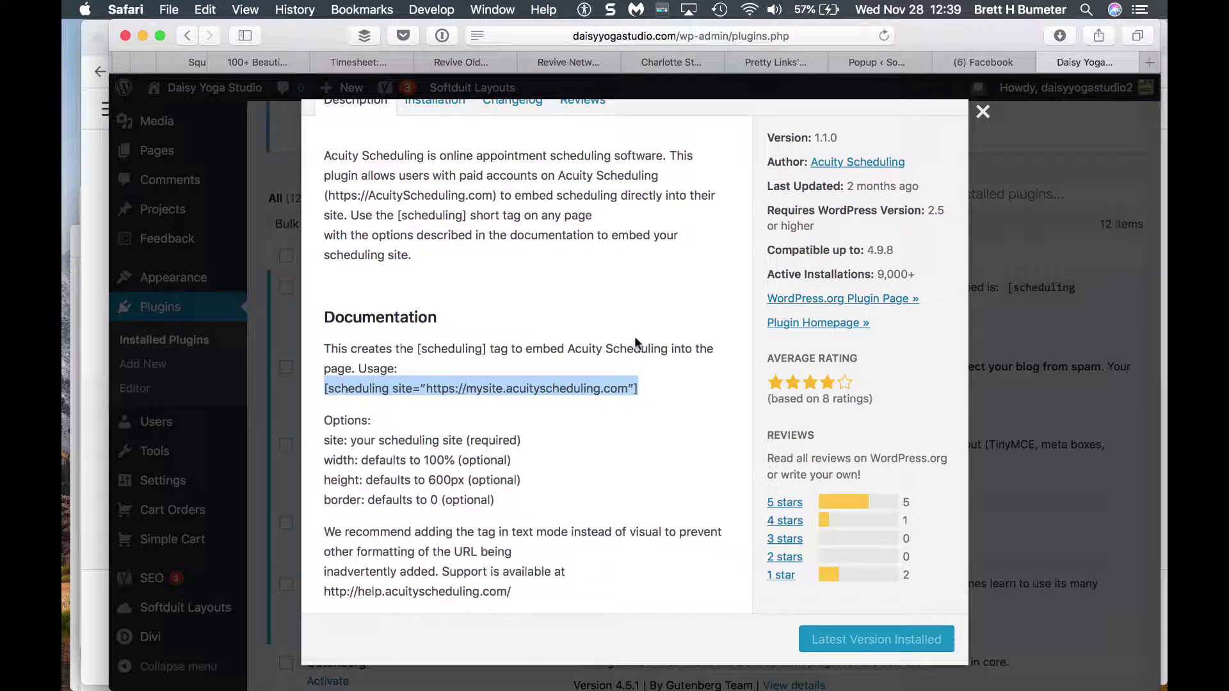
Close the plugin details, go to All Pages, and start a new blank page
{"action": "left_click", "coordinate": [984, 115]}
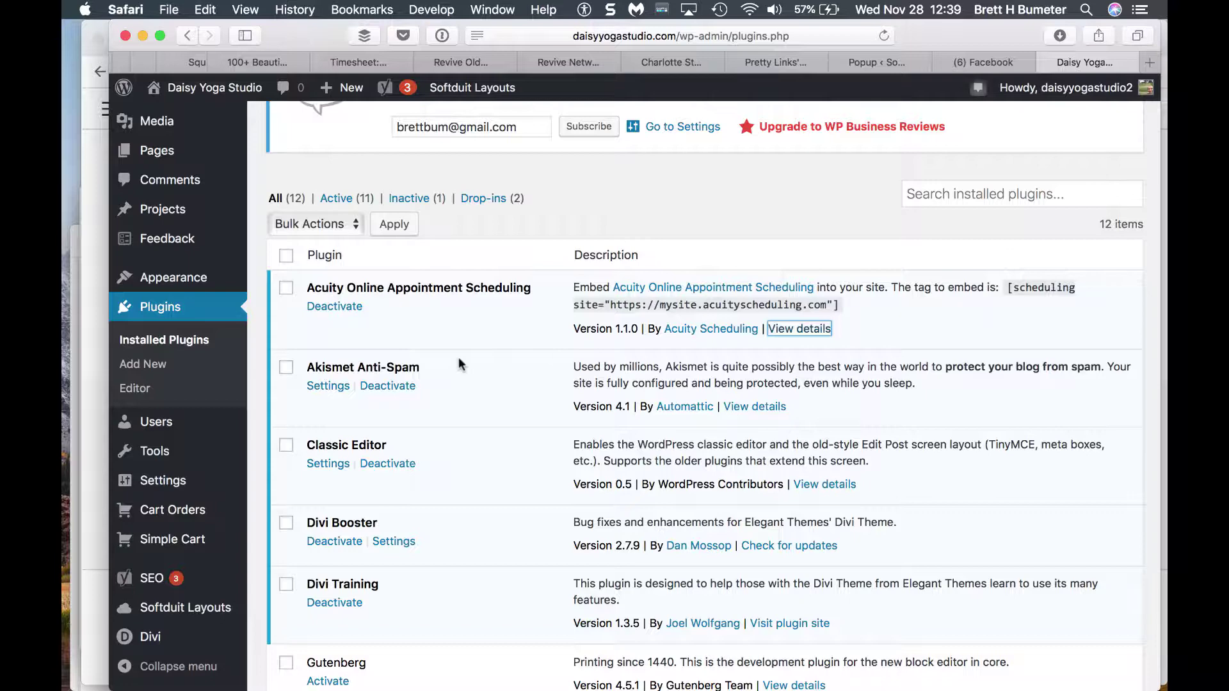
{"action": "scroll", "coordinate": [458, 356], "scroll_direction": "up", "scroll_amount": 4}
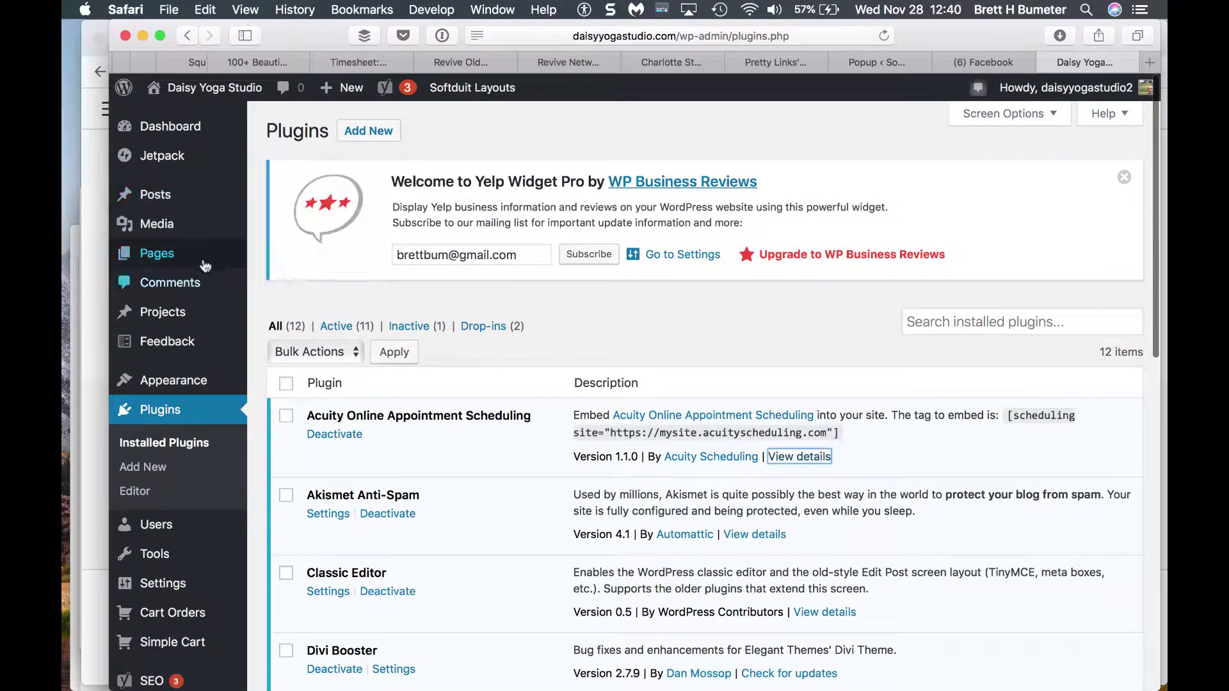
{"action": "mouse_move", "coordinate": [211, 263]}
{"action": "left_click", "coordinate": [294, 263]}
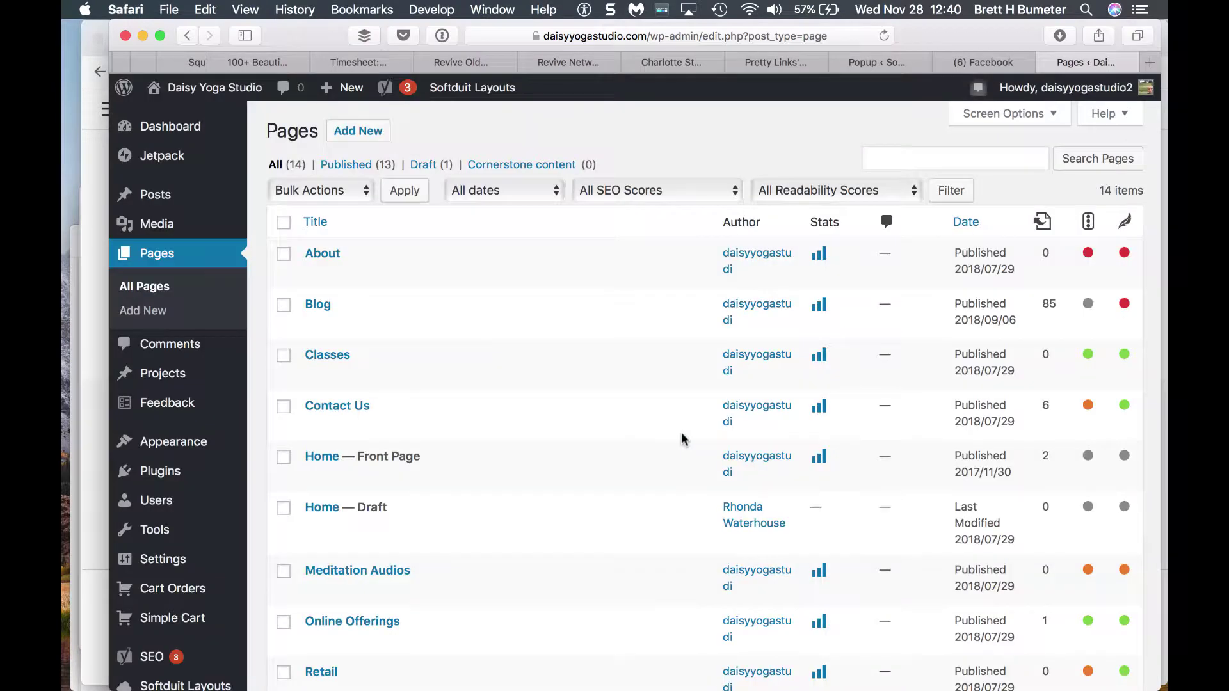
{"action": "scroll", "coordinate": [681, 439], "scroll_direction": "down", "scroll_amount": 10}
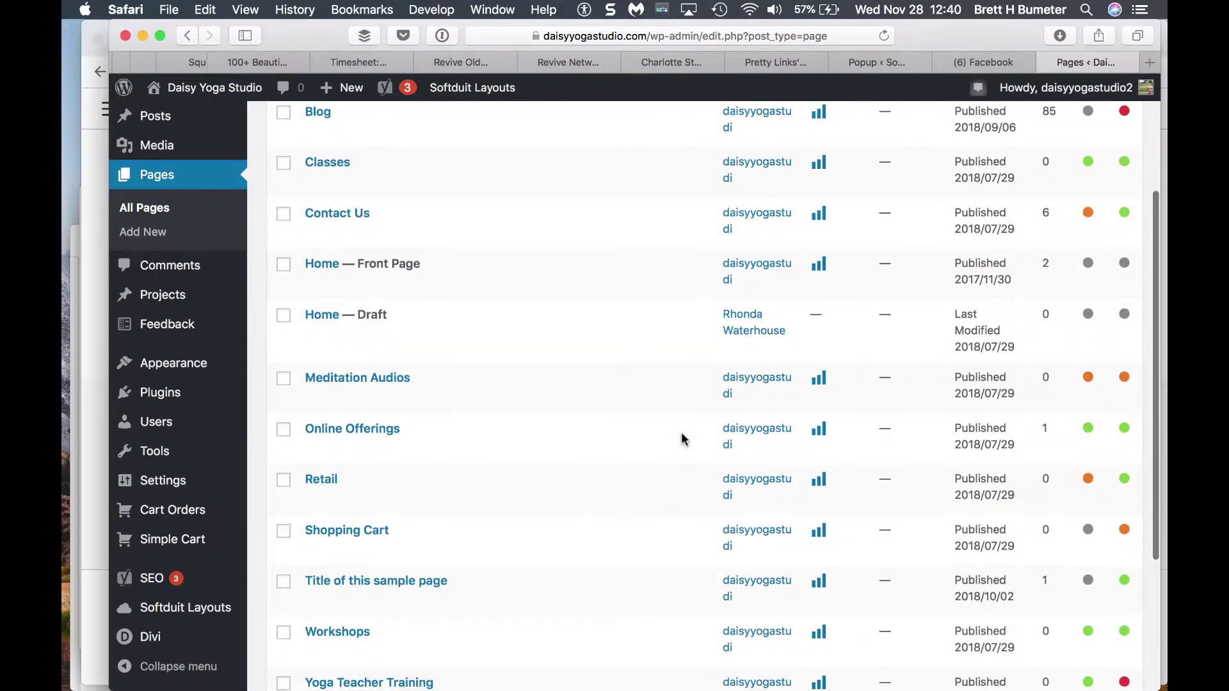
{"action": "scroll", "coordinate": [681, 439], "scroll_direction": "down", "scroll_amount": 4}
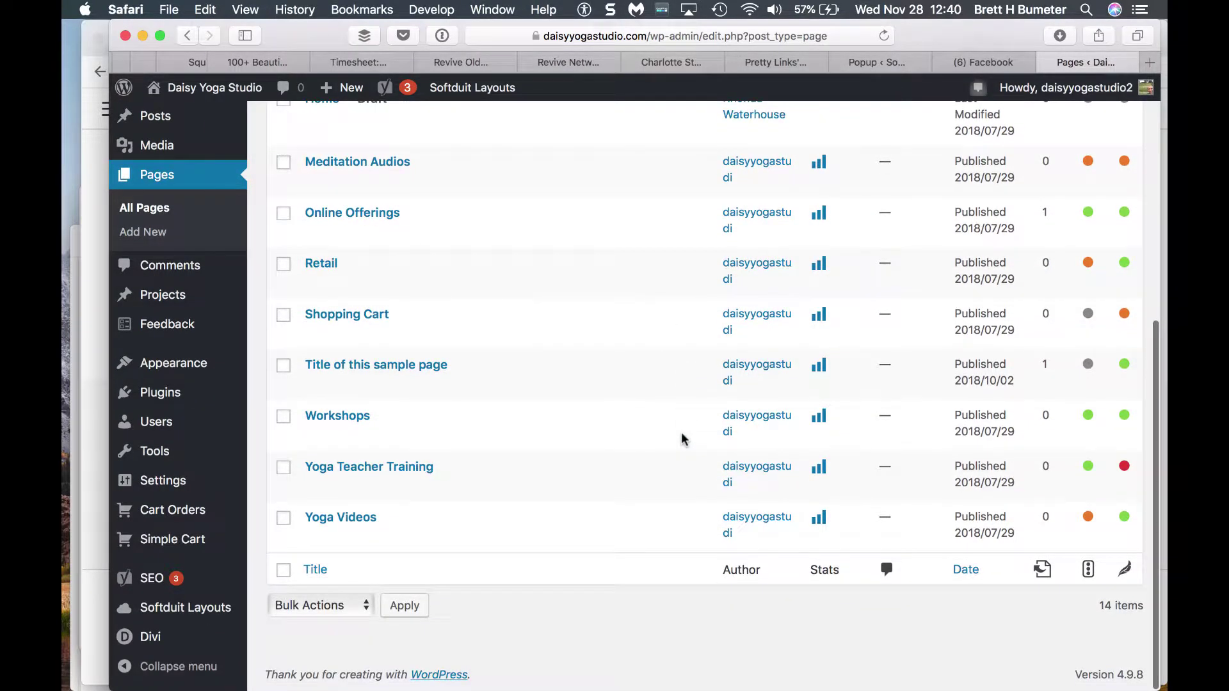
{"action": "scroll", "coordinate": [681, 439], "scroll_direction": "up", "scroll_amount": 14}
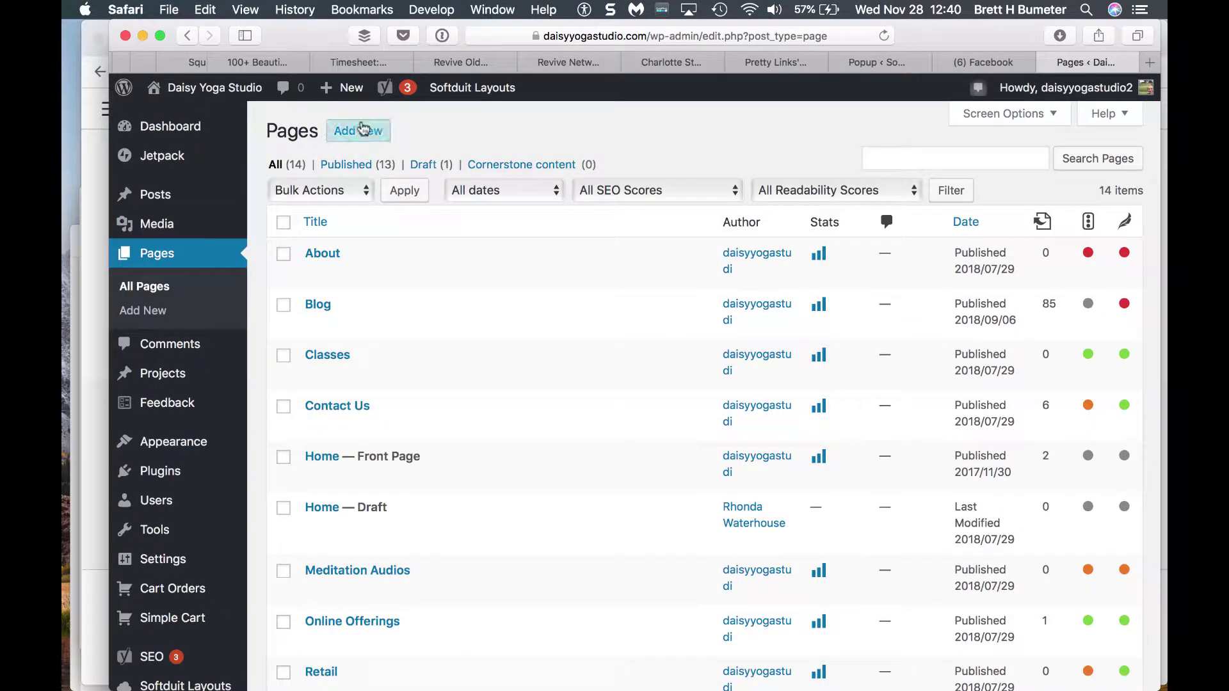
{"action": "left_click", "coordinate": [360, 128]}
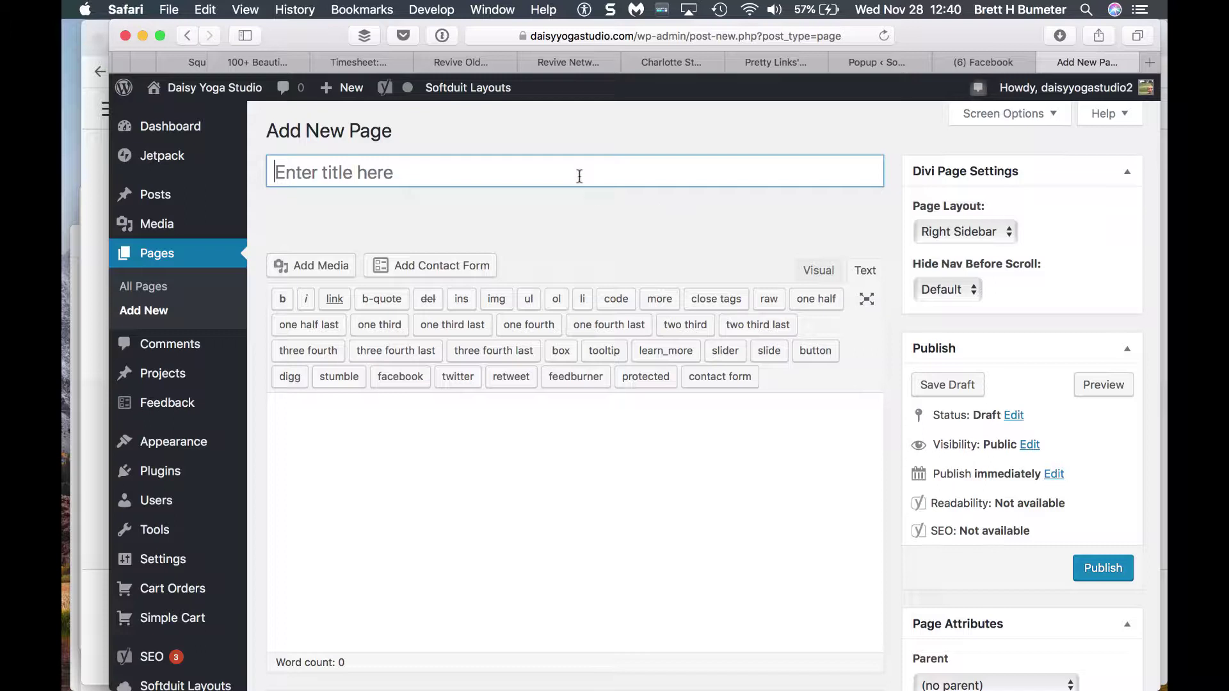
Title the new page 'Testing'
{"action": "type", "text": "Test"}
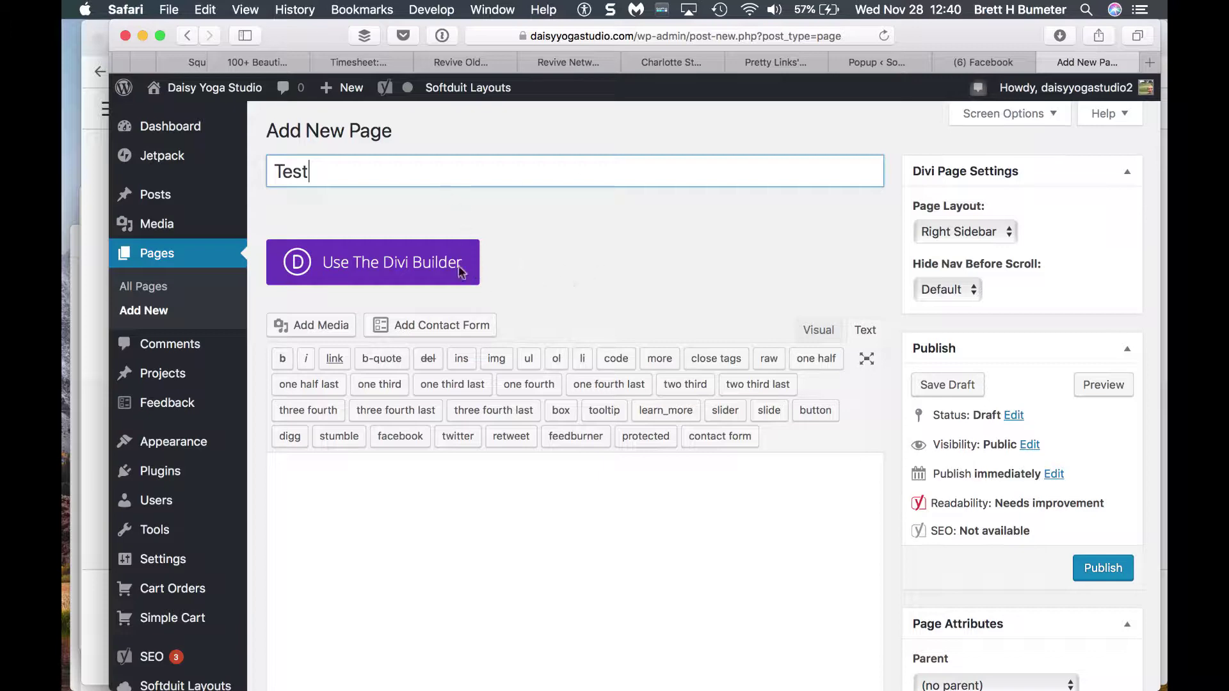
{"action": "scroll", "coordinate": [562, 256], "scroll_direction": "down", "scroll_amount": 5}
{"action": "scroll", "coordinate": [562, 256], "scroll_direction": "up", "scroll_amount": 5}
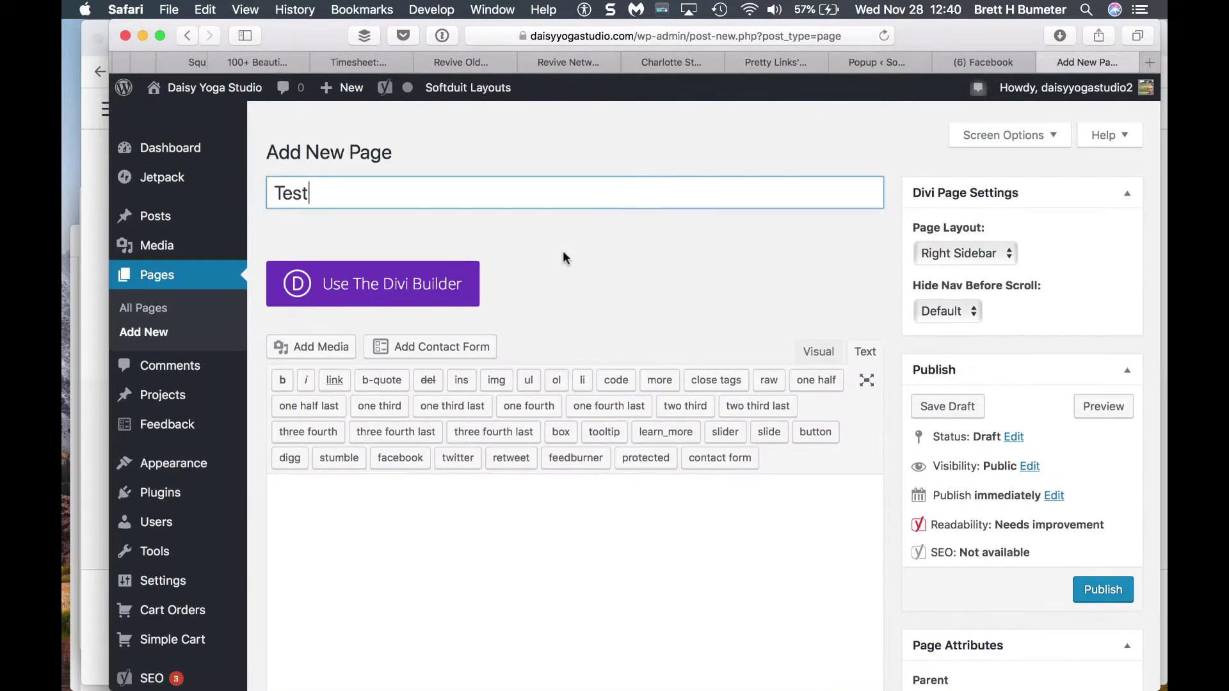
{"action": "type", "text": "ing"}
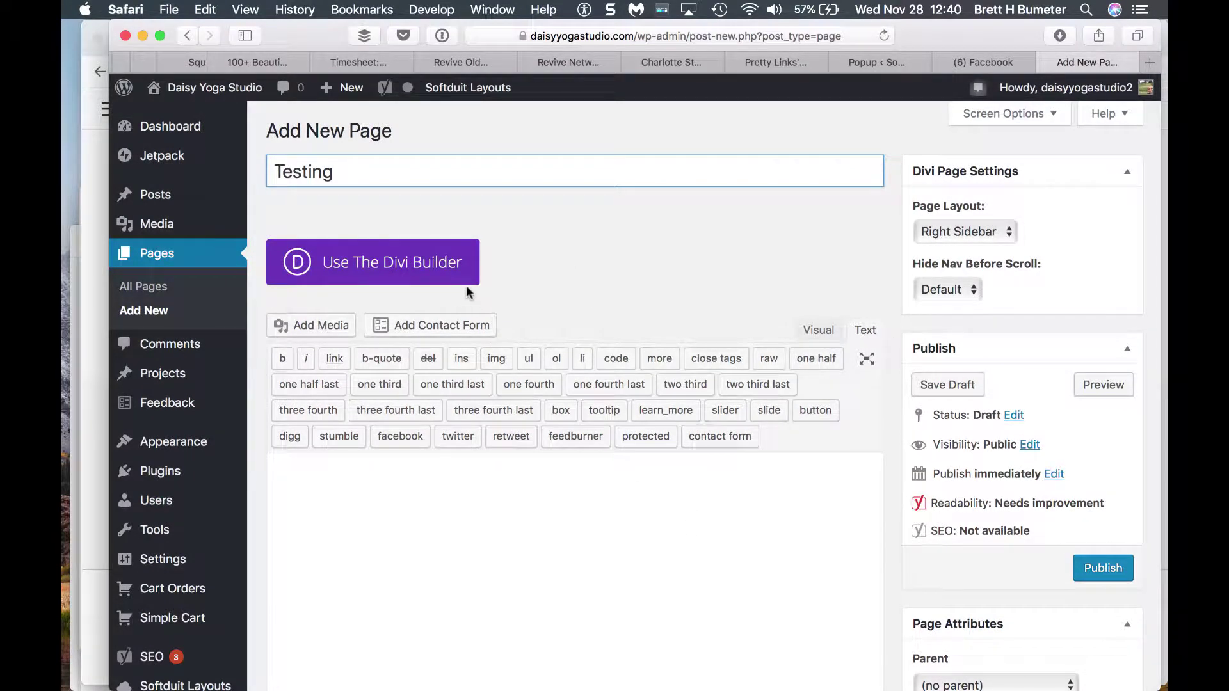
Paste the shortcode twice, stripping the second copy down to a bare [scheduling]
{"action": "left_click", "coordinate": [545, 510]}
{"action": "key", "text": "super+v"}
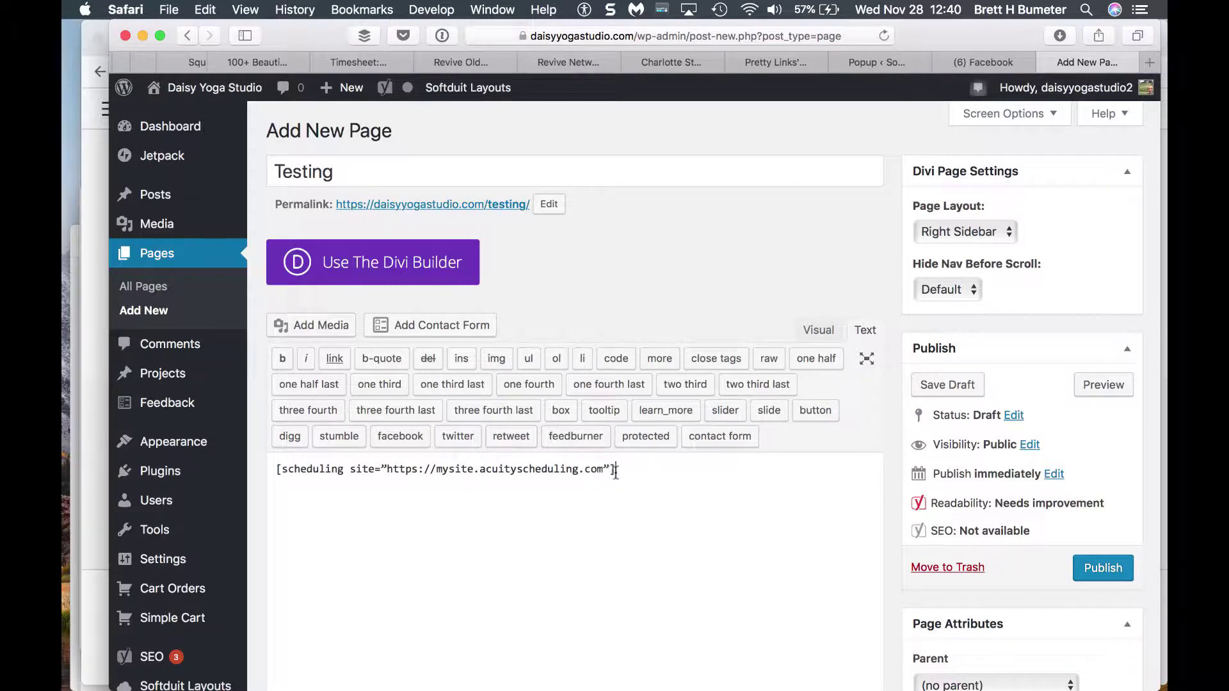
{"action": "key", "text": "Return"}
{"action": "key", "text": "Return"}
{"action": "type", "text": "[scheduling site=\"https://mysite.acuityscheduling.com\"]"}
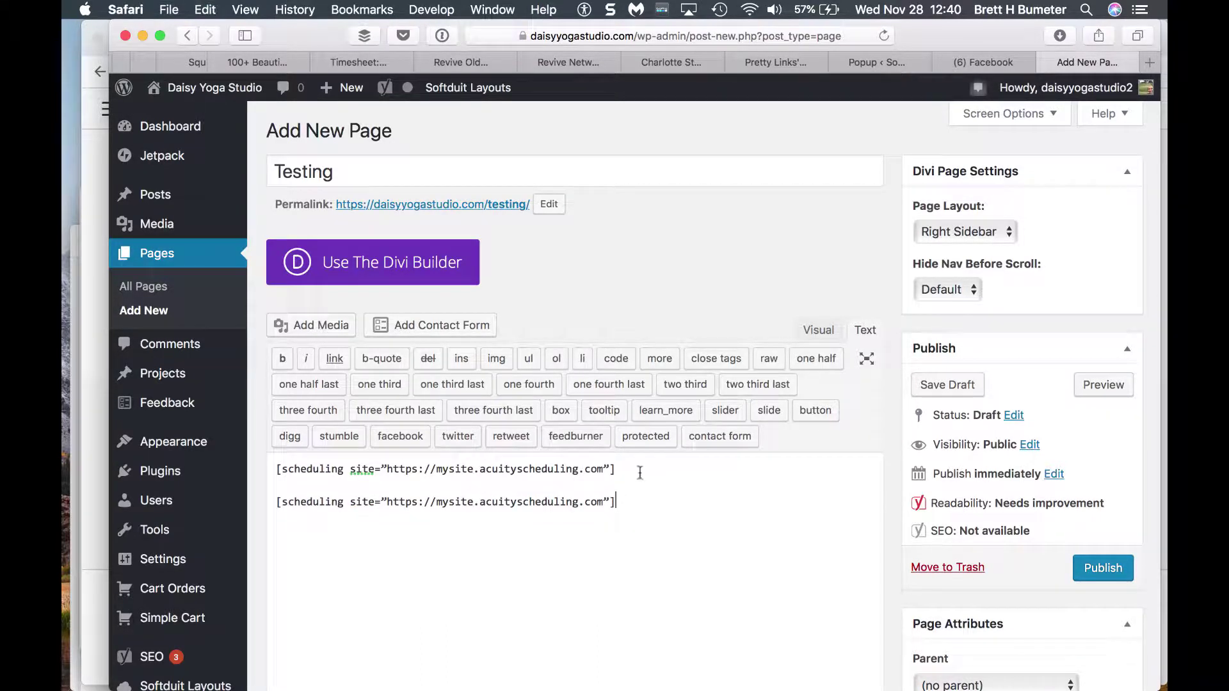
{"action": "left_click", "coordinate": [610, 501]}
{"action": "left_click", "coordinate": [348, 502], "text": "shift"}
{"action": "key", "text": "BackSpace"}
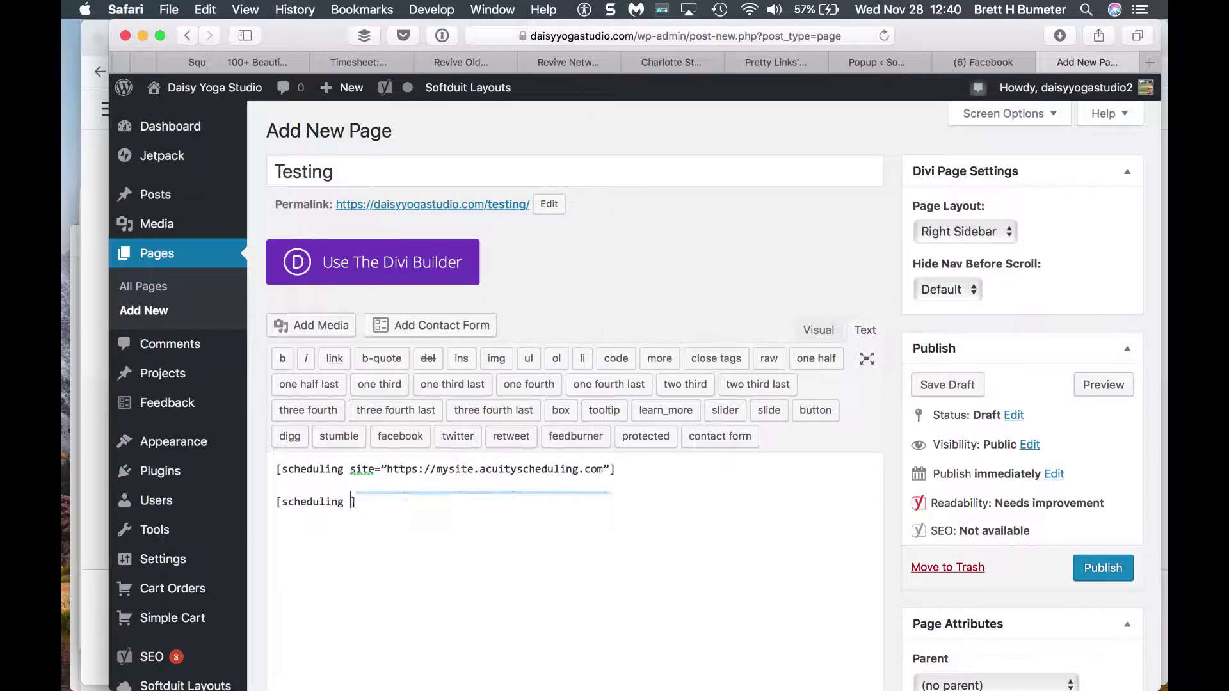
{"action": "key", "text": "BackSpace"}
Replace the curly quotes around the first shortcode's site value with straight quotes
{"action": "double_click", "coordinate": [384, 468]}
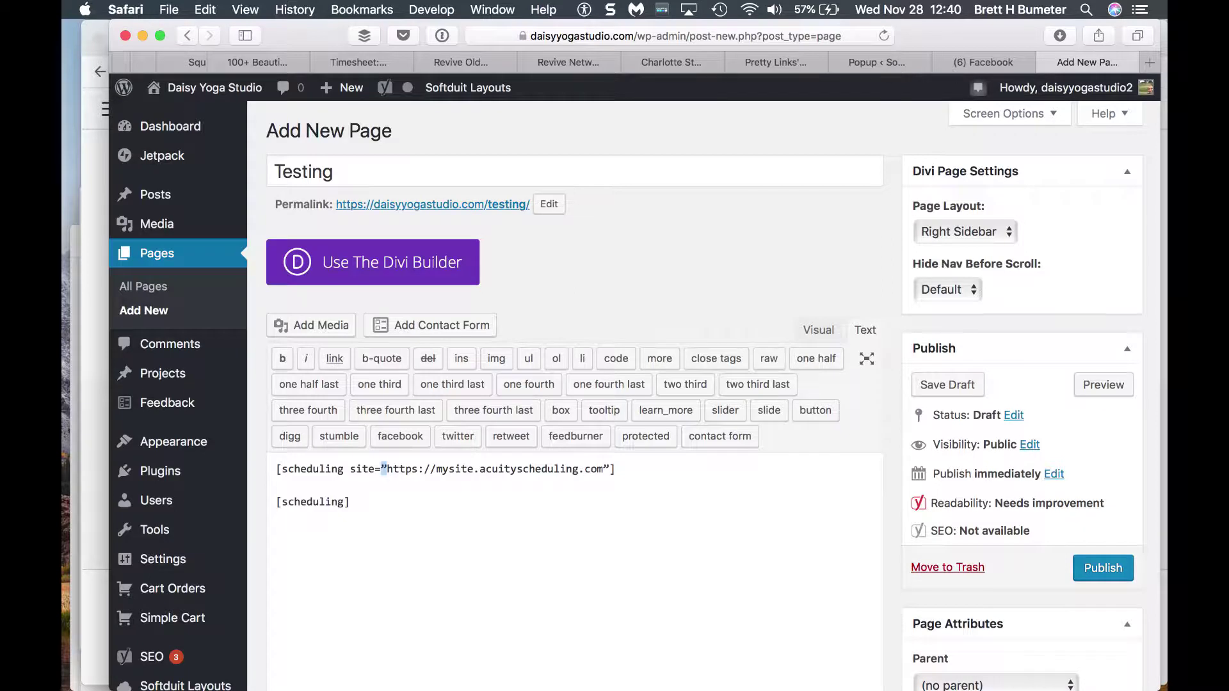
{"action": "type", "text": "\""}
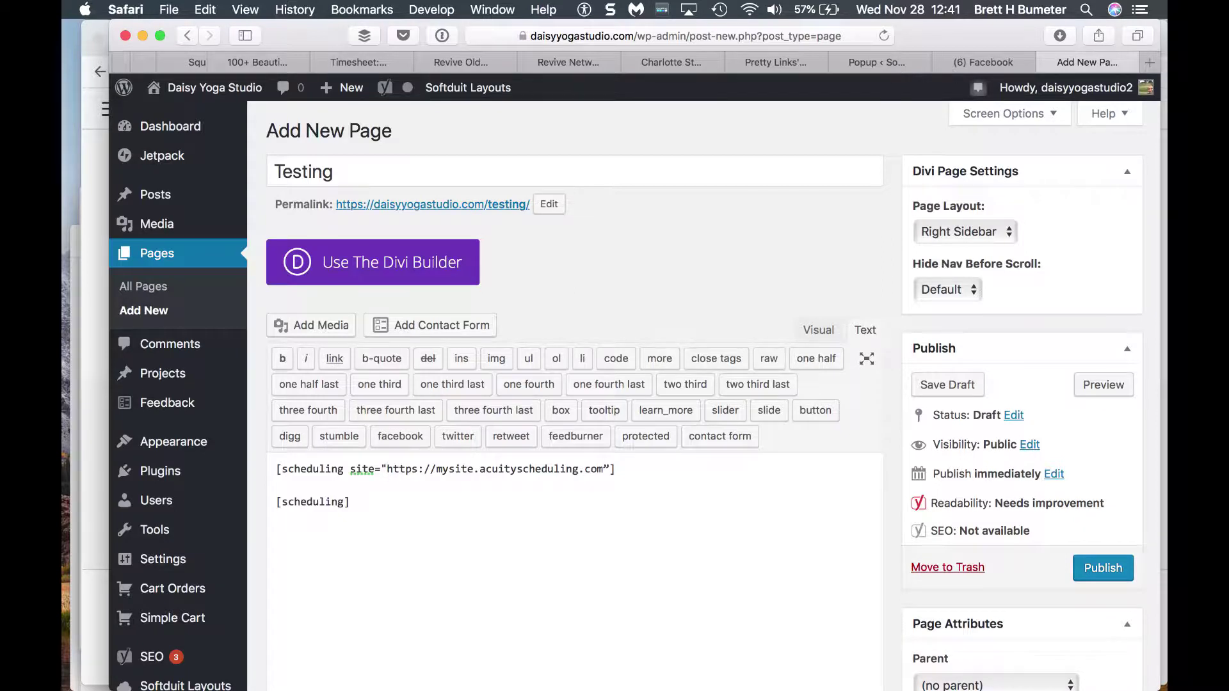
{"action": "left_click", "coordinate": [406, 469]}
{"action": "double_click", "coordinate": [610, 469]}
{"action": "type", "text": "\""}
Save the draft, scroll the preview showing Acuity's Not Found message, then return to the editor
{"action": "left_click", "coordinate": [954, 387]}
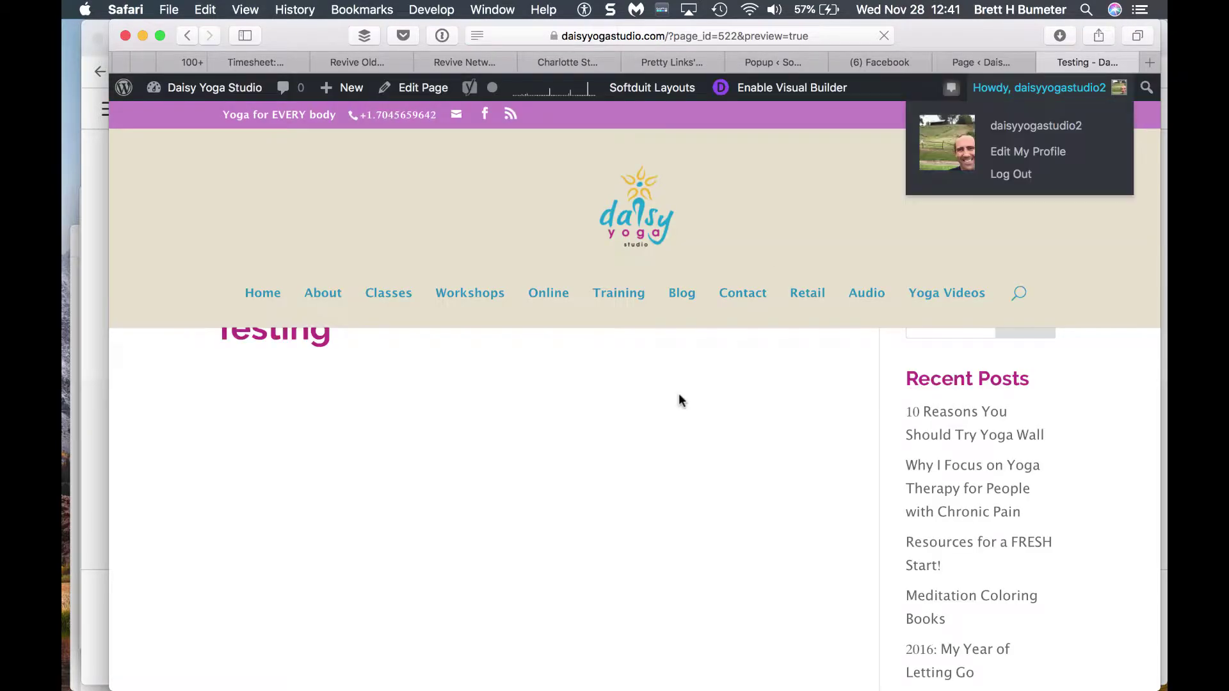
{"action": "scroll", "coordinate": [680, 399], "scroll_direction": "down", "scroll_amount": 4}
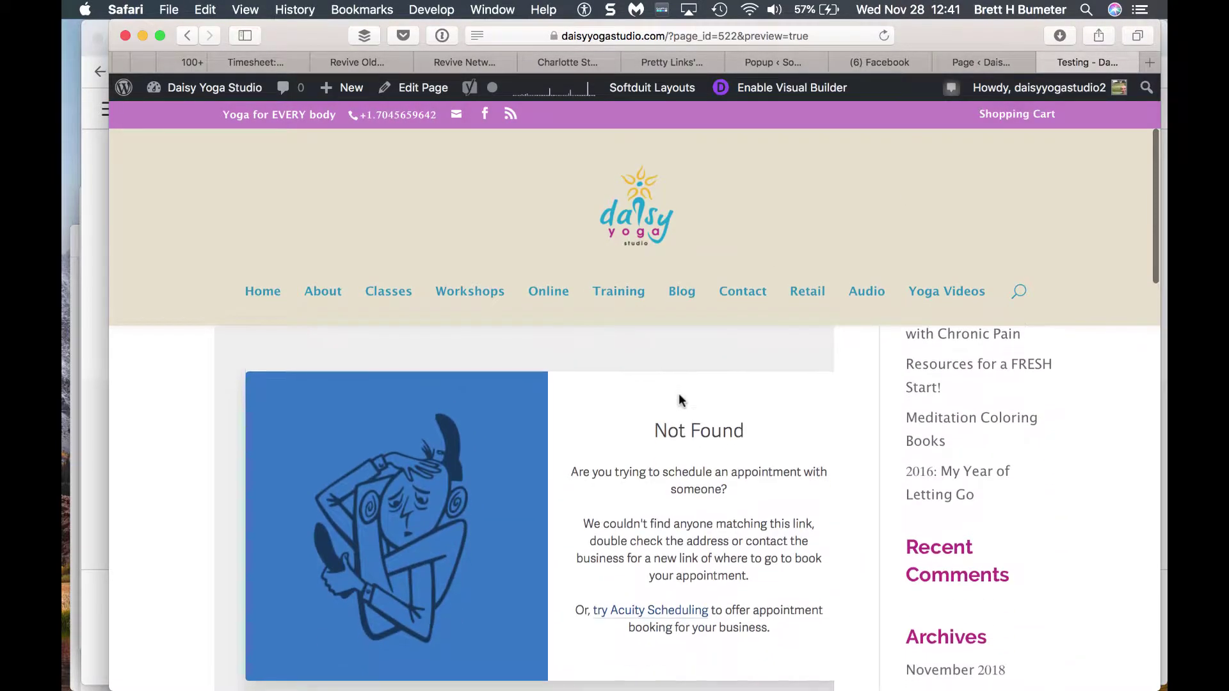
{"action": "scroll", "coordinate": [680, 399], "scroll_direction": "up", "scroll_amount": 3}
{"action": "scroll", "coordinate": [679, 399], "scroll_direction": "down", "scroll_amount": 5}
{"action": "scroll", "coordinate": [678, 399], "scroll_direction": "down", "scroll_amount": 6}
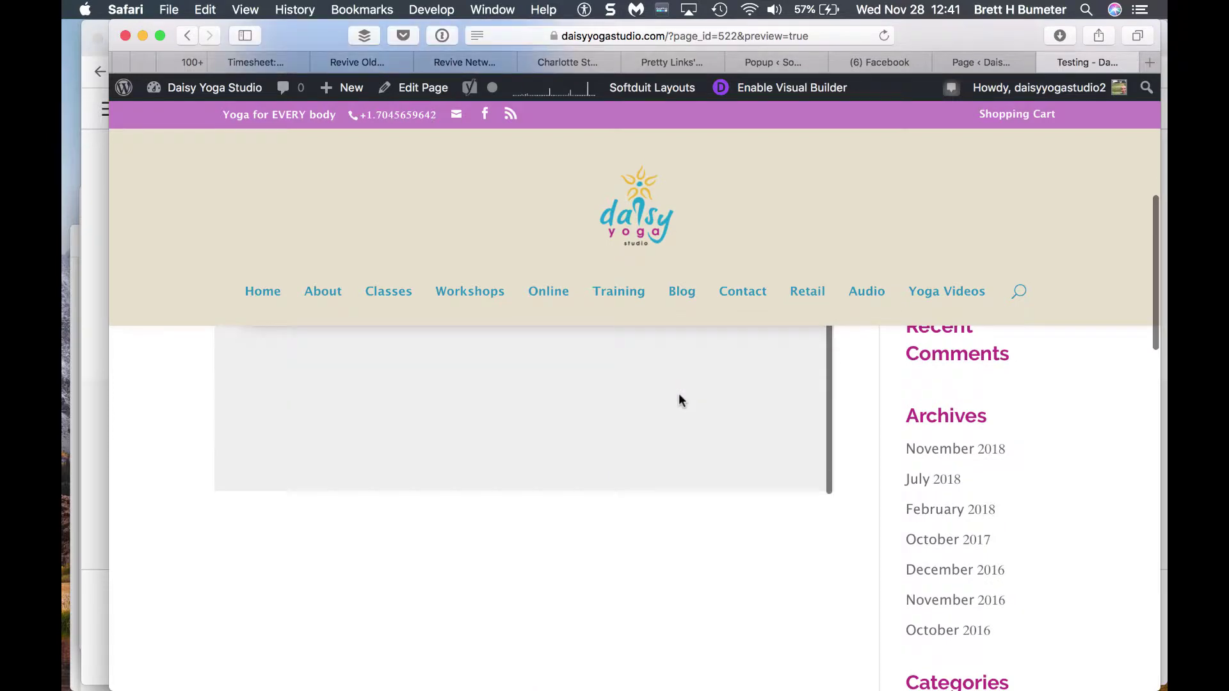
{"action": "scroll", "coordinate": [678, 399], "scroll_direction": "up", "scroll_amount": 3}
{"action": "scroll", "coordinate": [733, 595], "scroll_direction": "up", "scroll_amount": 5}
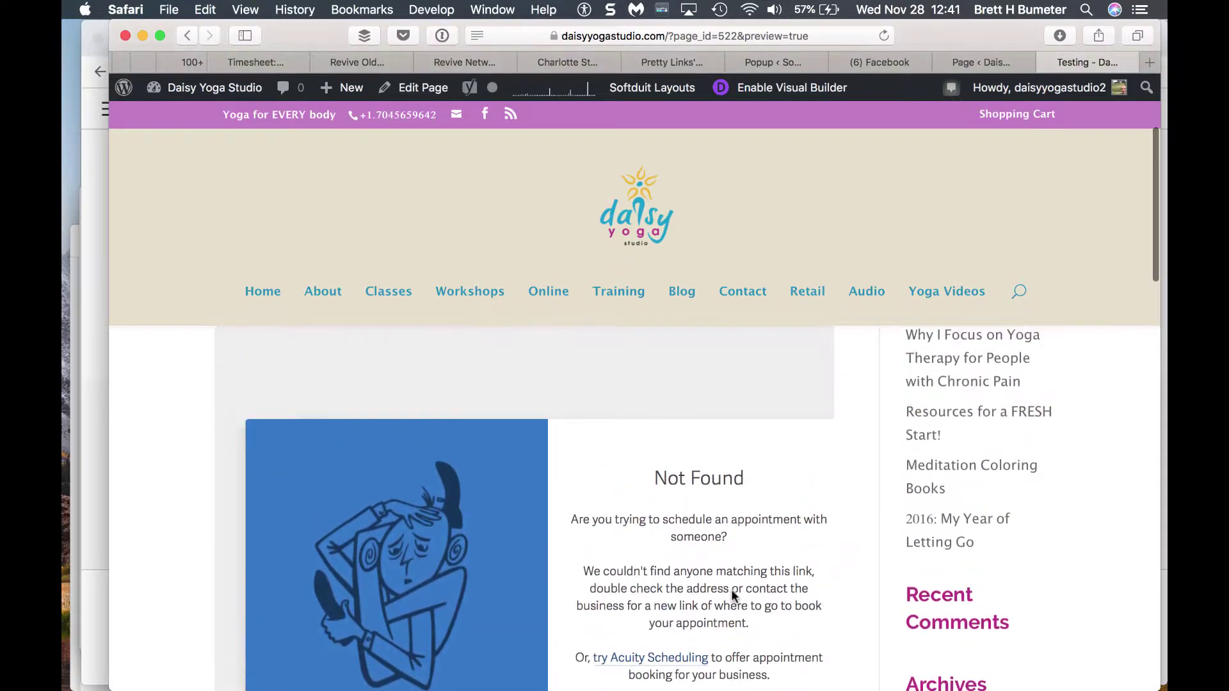
{"action": "left_click", "coordinate": [982, 61]}
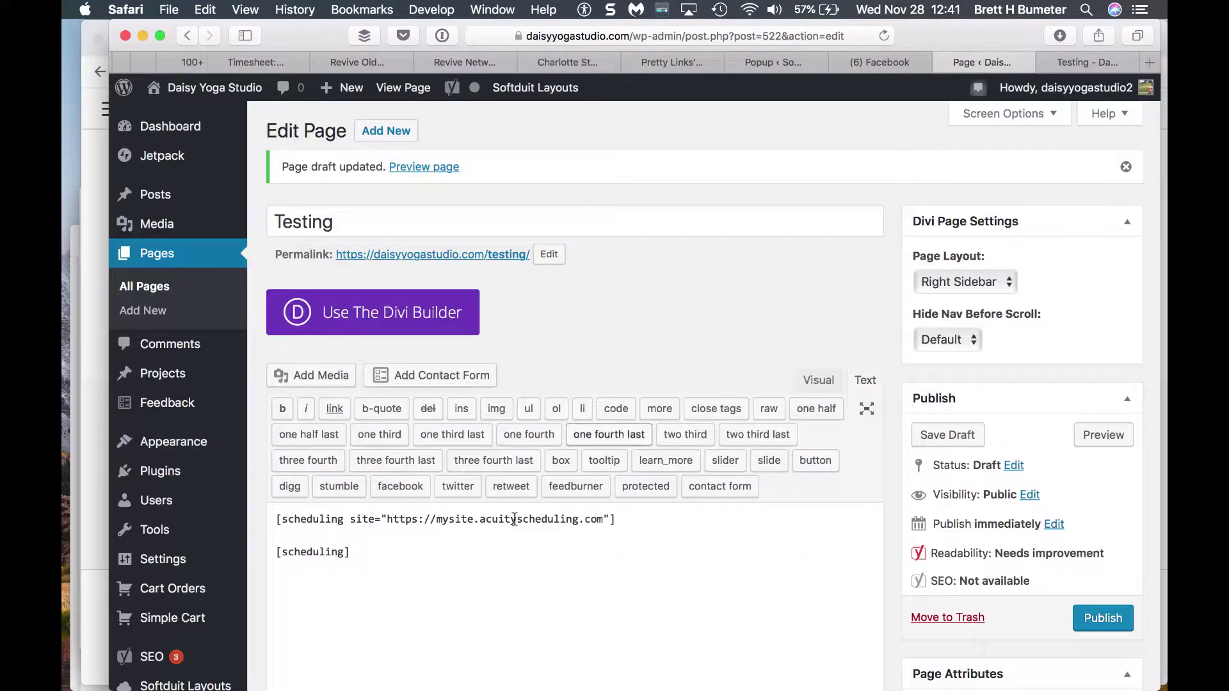
Delete the first mysite shortcode, leaving only a bare [scheduling], and save the draft
{"action": "left_click", "coordinate": [394, 519]}
{"action": "left_click_drag", "start_coordinate": [417, 517], "coordinate": [485, 517]}
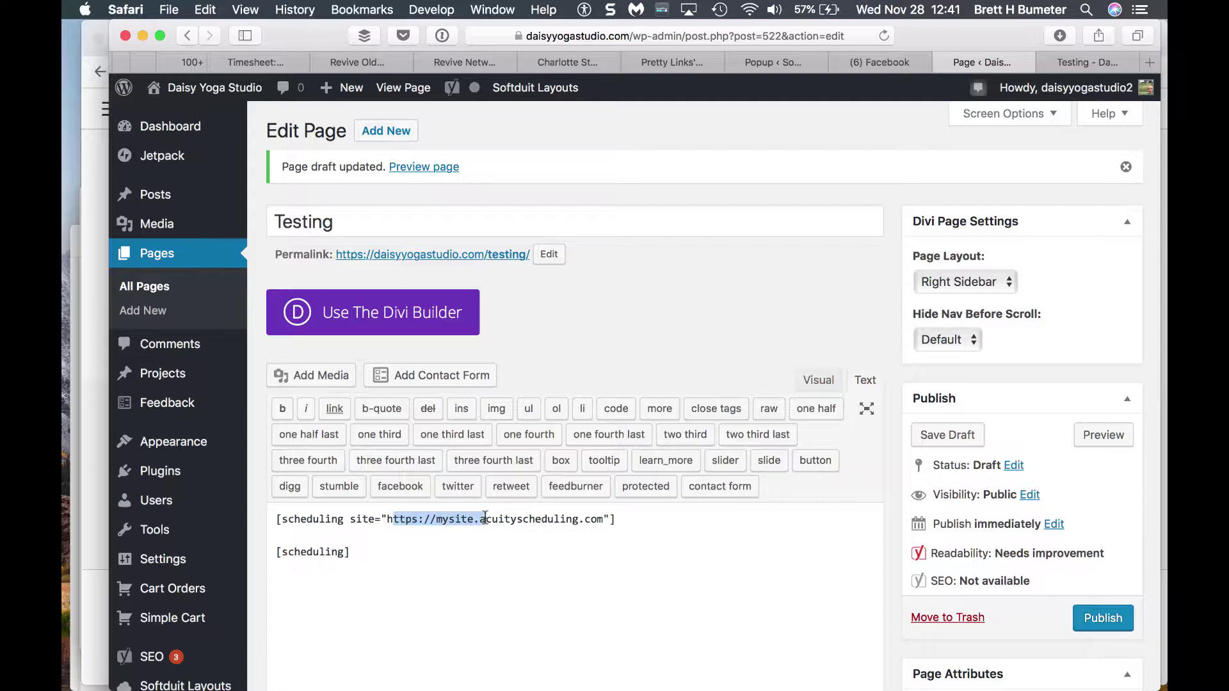
{"action": "left_click", "coordinate": [690, 515]}
{"action": "key", "text": "super+shift+Left"}
{"action": "key", "text": "super+c"}
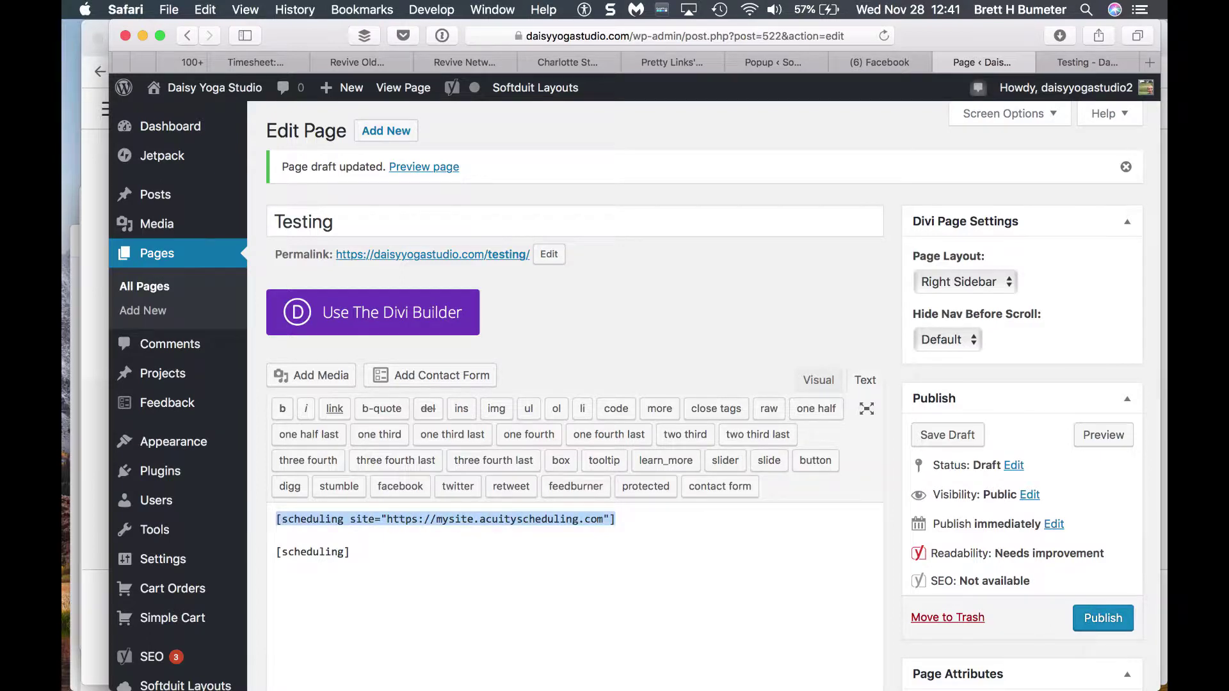
{"action": "key", "text": "BackSpace"}
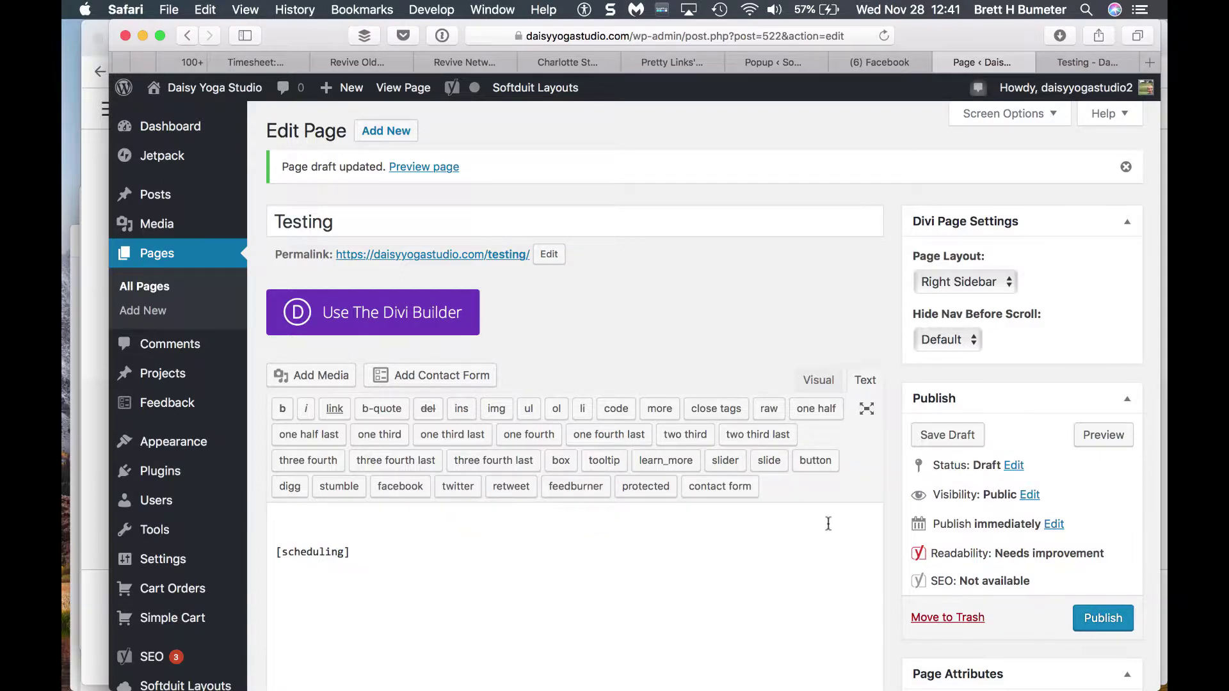
{"action": "left_click", "coordinate": [948, 435]}
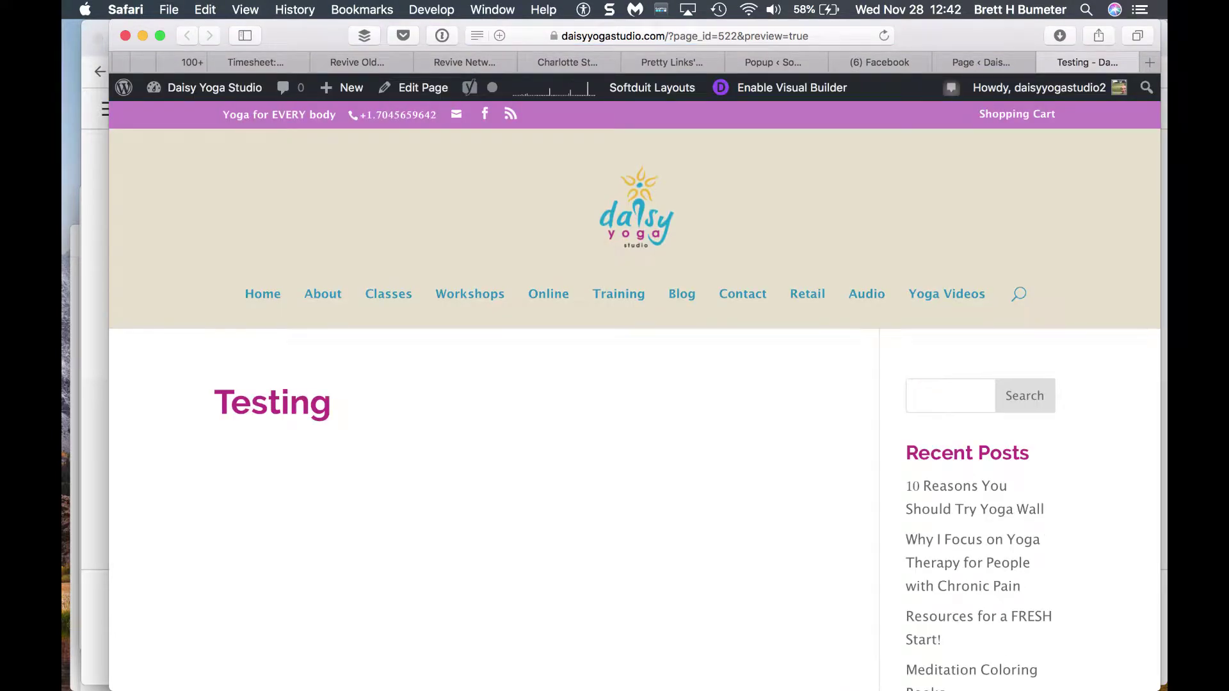
{"action": "scroll", "coordinate": [821, 402], "scroll_direction": "down", "scroll_amount": 7}
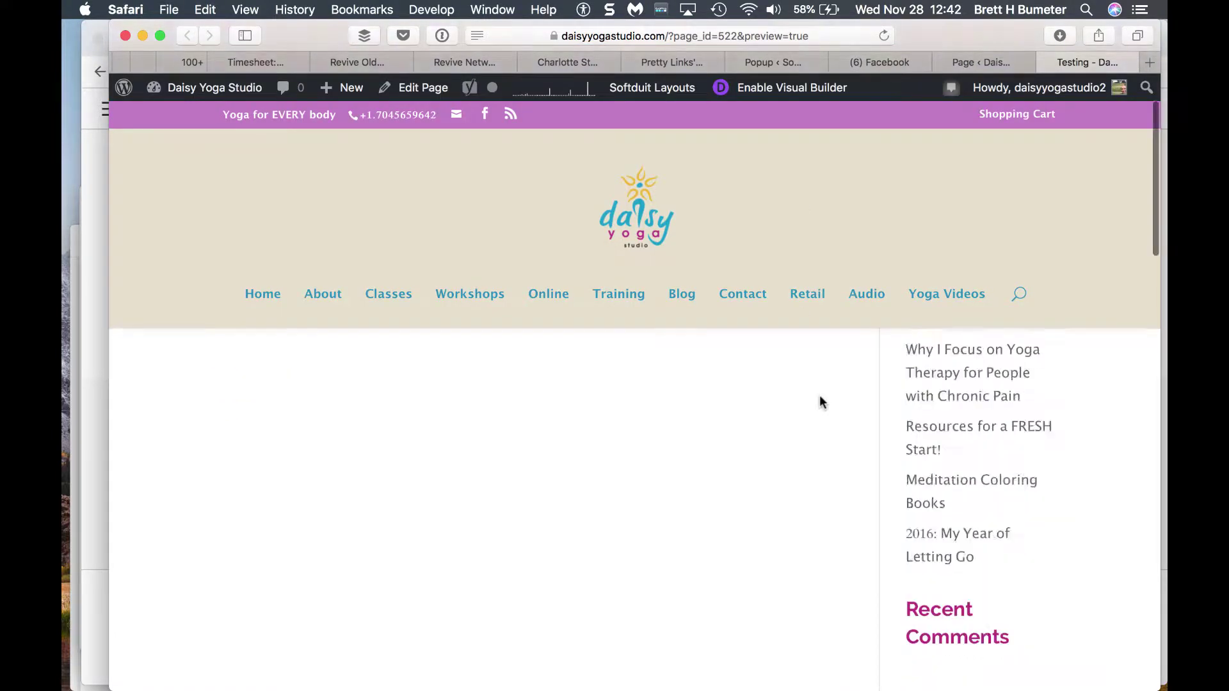
{"action": "scroll", "coordinate": [821, 402], "scroll_direction": "up", "scroll_amount": 7}
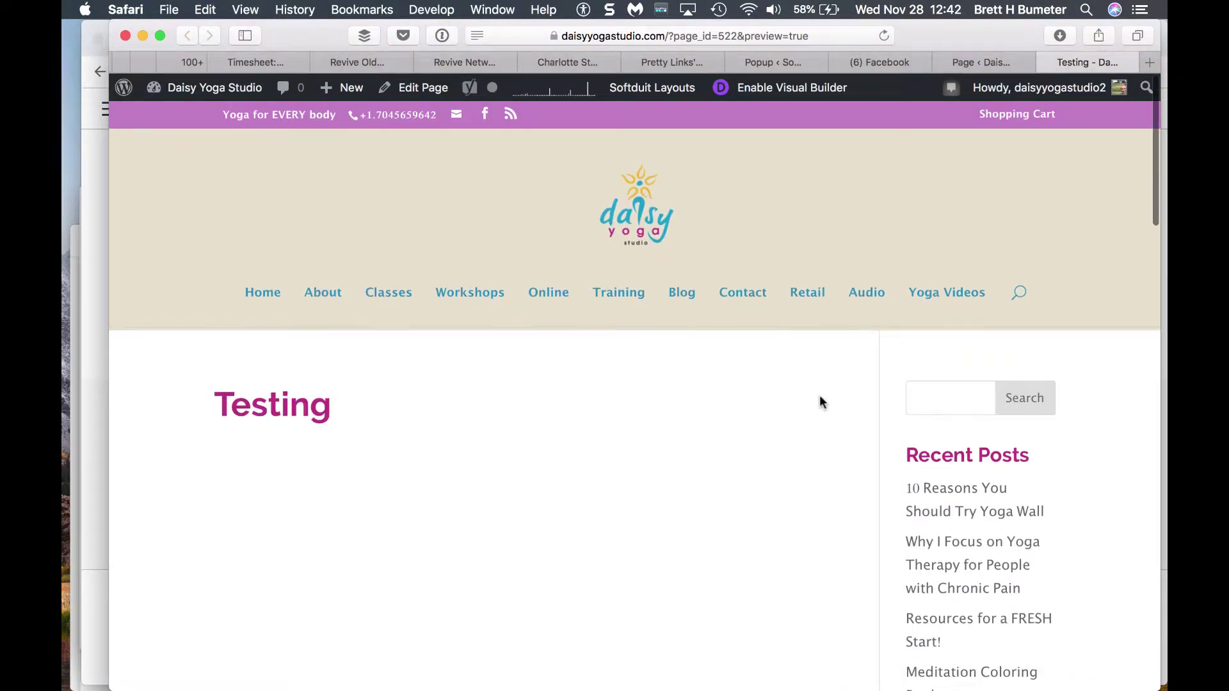
Paste the [scheduling site=…] shortcode over the bare [scheduling] placeholder
{"action": "left_click", "coordinate": [974, 59]}
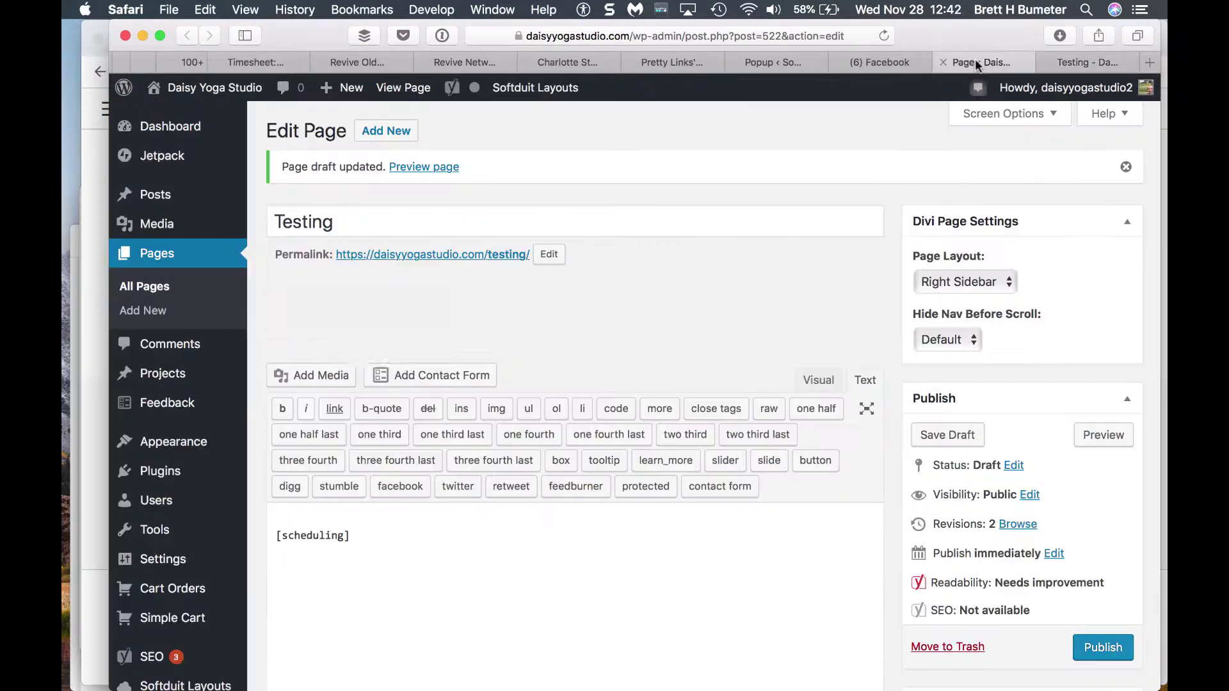
{"action": "triple_click", "coordinate": [469, 524]}
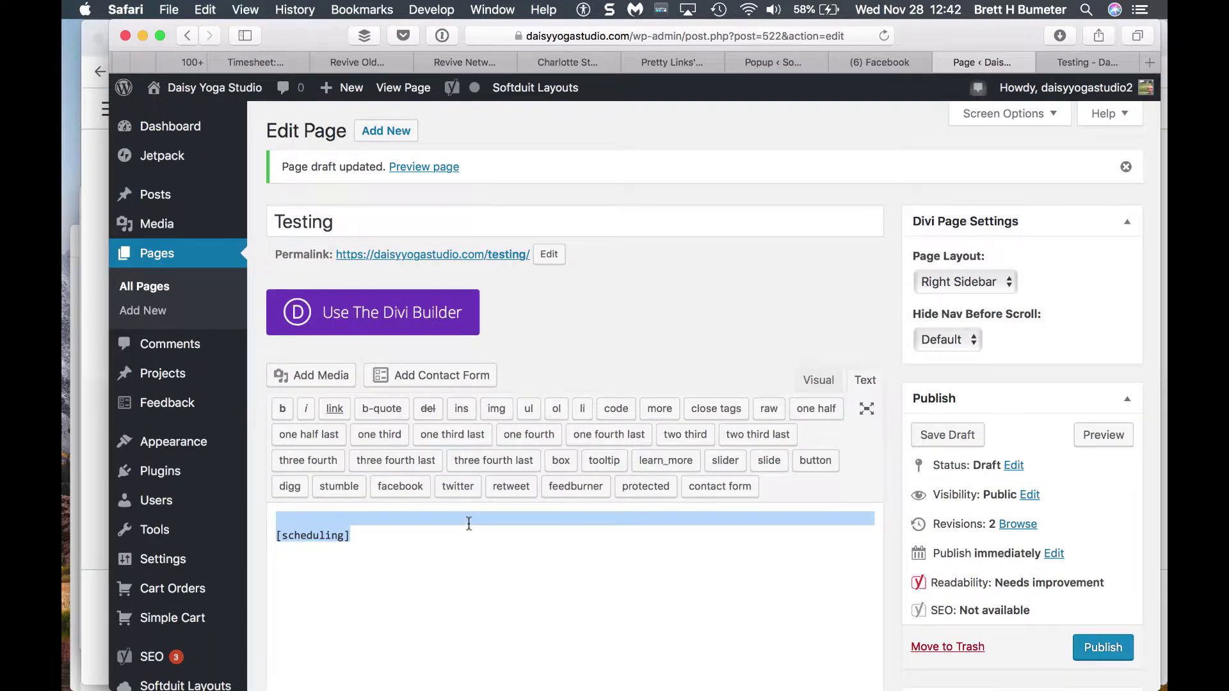
{"action": "key", "text": "super+v"}
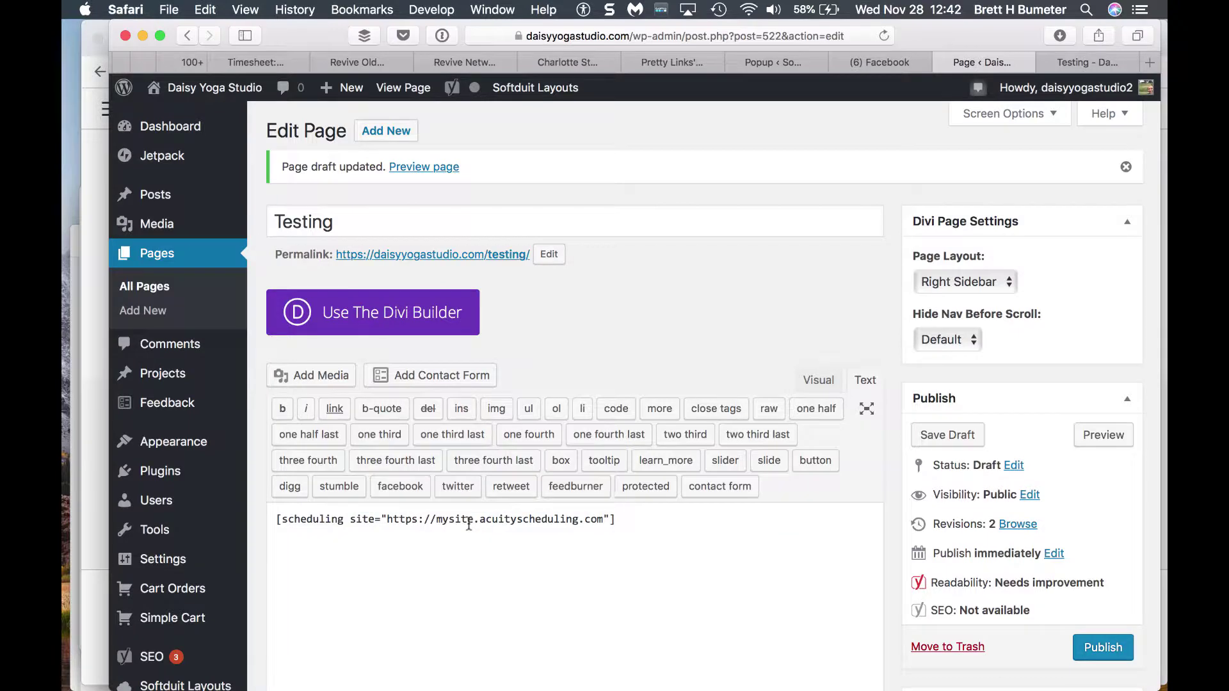
{"action": "mouse_move", "coordinate": [483, 684]}
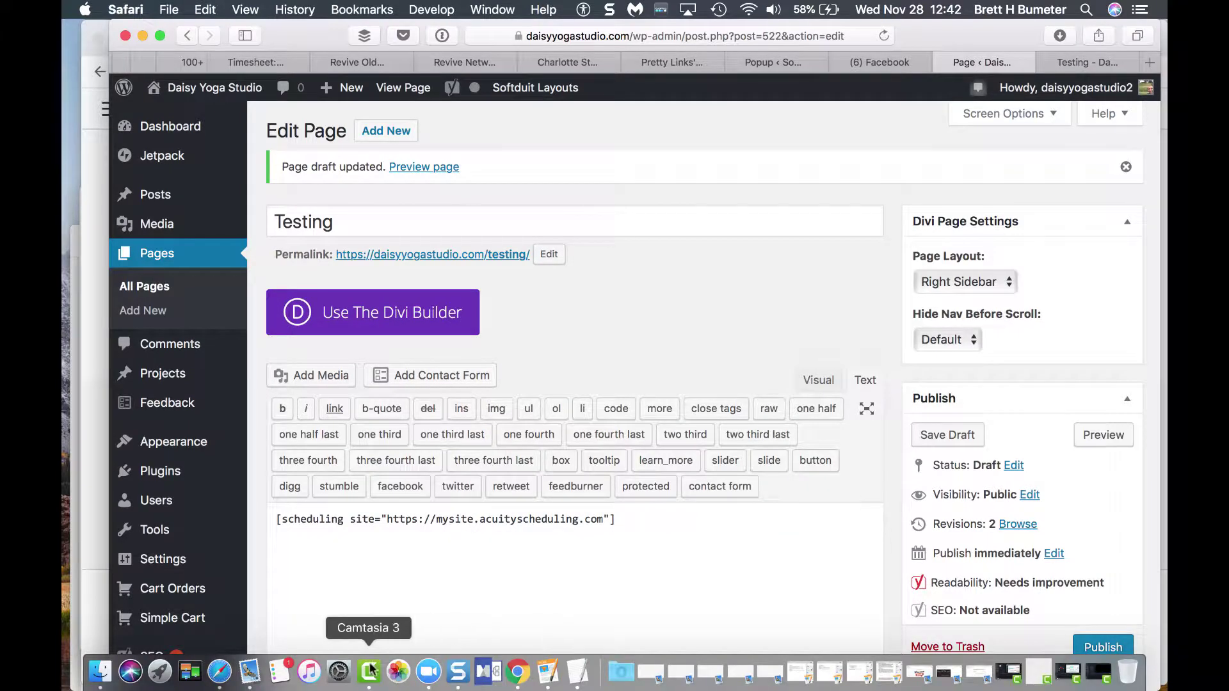
{"action": "left_click", "coordinate": [368, 673]}
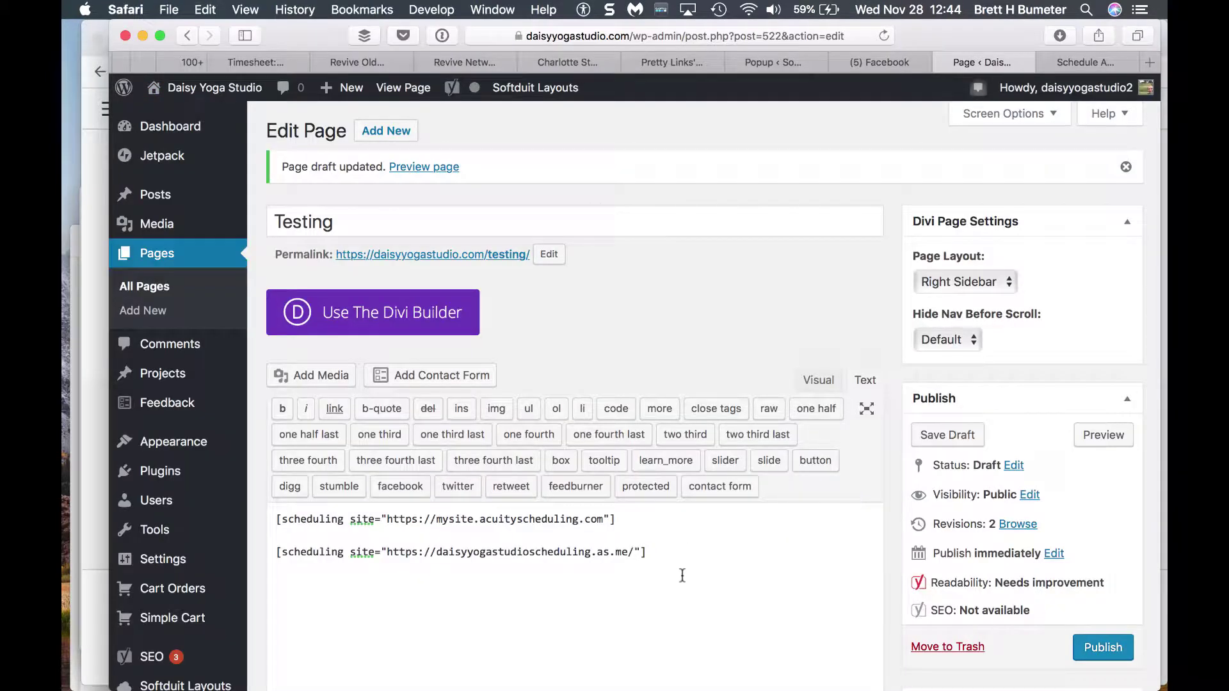
Replace mysite in the first shortcode's address with daisyyogastudioscheduling
{"action": "left_click", "coordinate": [633, 552]}
{"action": "left_click_drag", "start_coordinate": [627, 551], "coordinate": [681, 537]}
{"action": "left_click", "coordinate": [678, 556]}
{"action": "double_click", "coordinate": [434, 551]}
{"action": "key", "text": "super+c"}
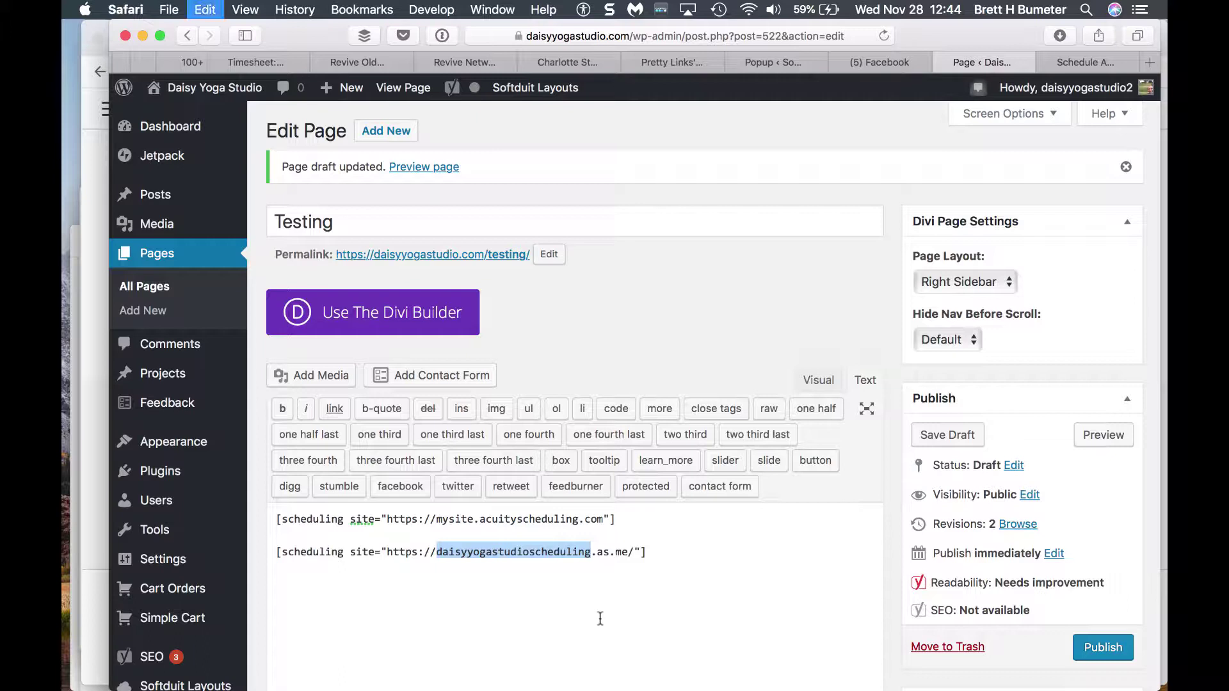
{"action": "left_click", "coordinate": [437, 519]}
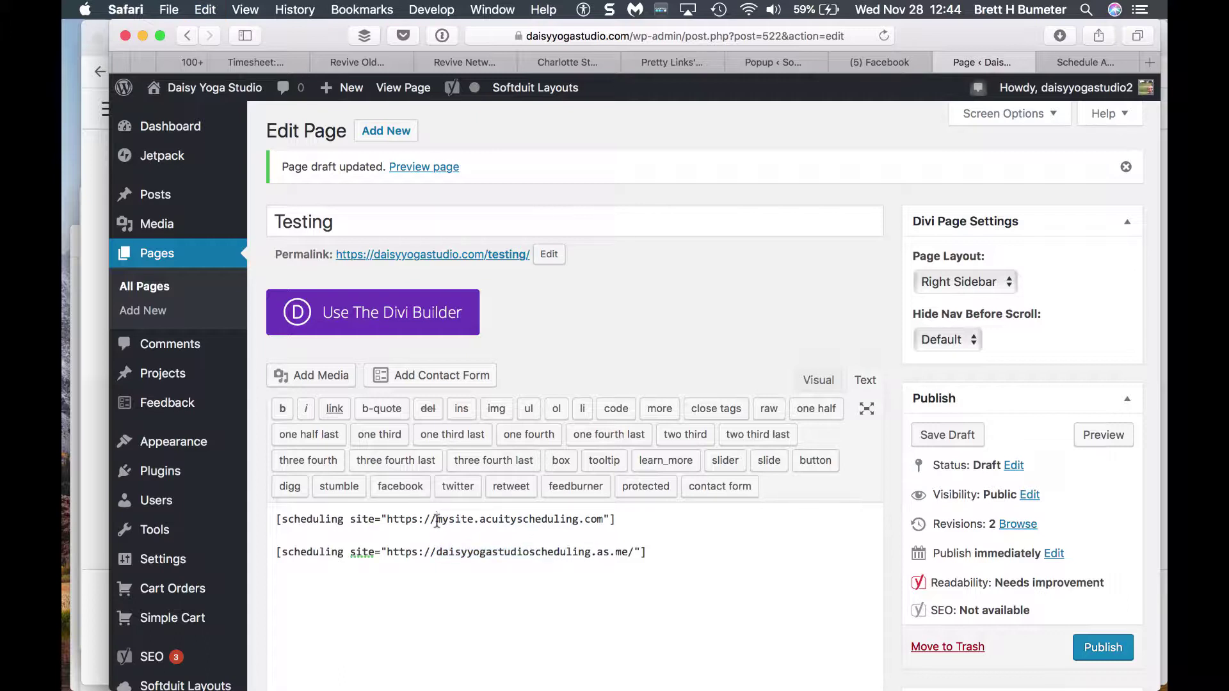
{"action": "left_click_drag", "start_coordinate": [436, 519], "coordinate": [472, 519]}
{"action": "key", "text": "super+v"}
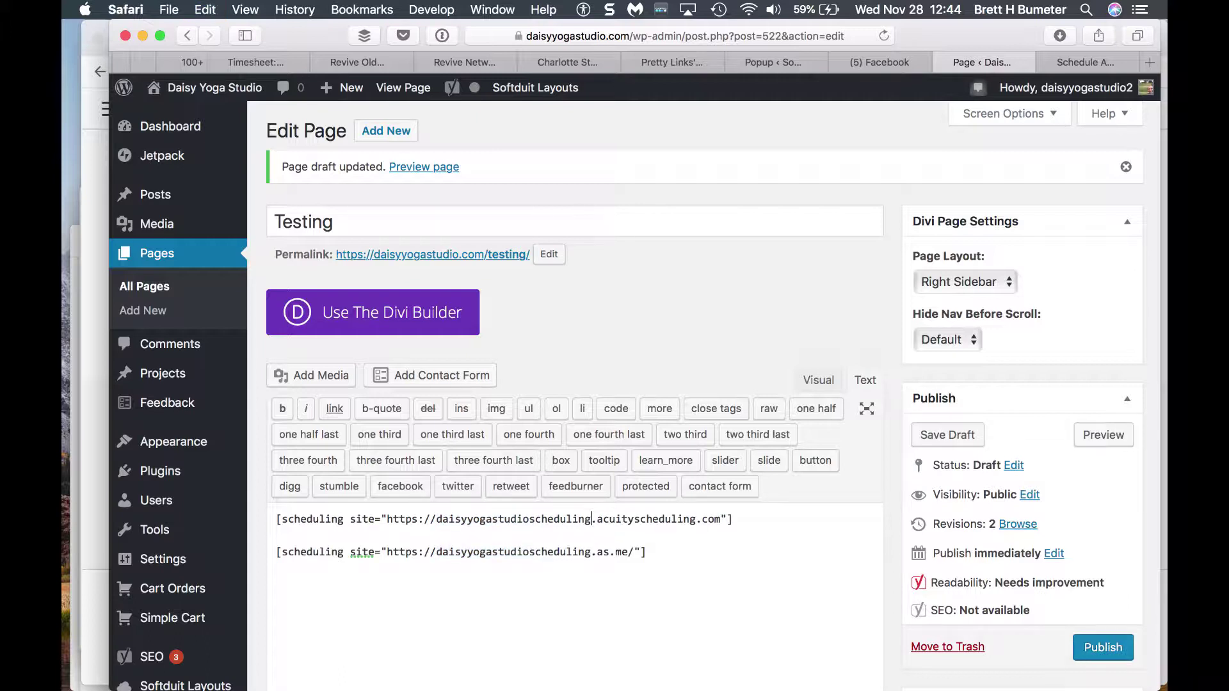
Add a blank line below the first shortcode and save the draft
{"action": "left_click", "coordinate": [780, 586]}
{"action": "left_click", "coordinate": [785, 524]}
{"action": "key", "text": "Return"}
{"action": "key", "text": "Return"}
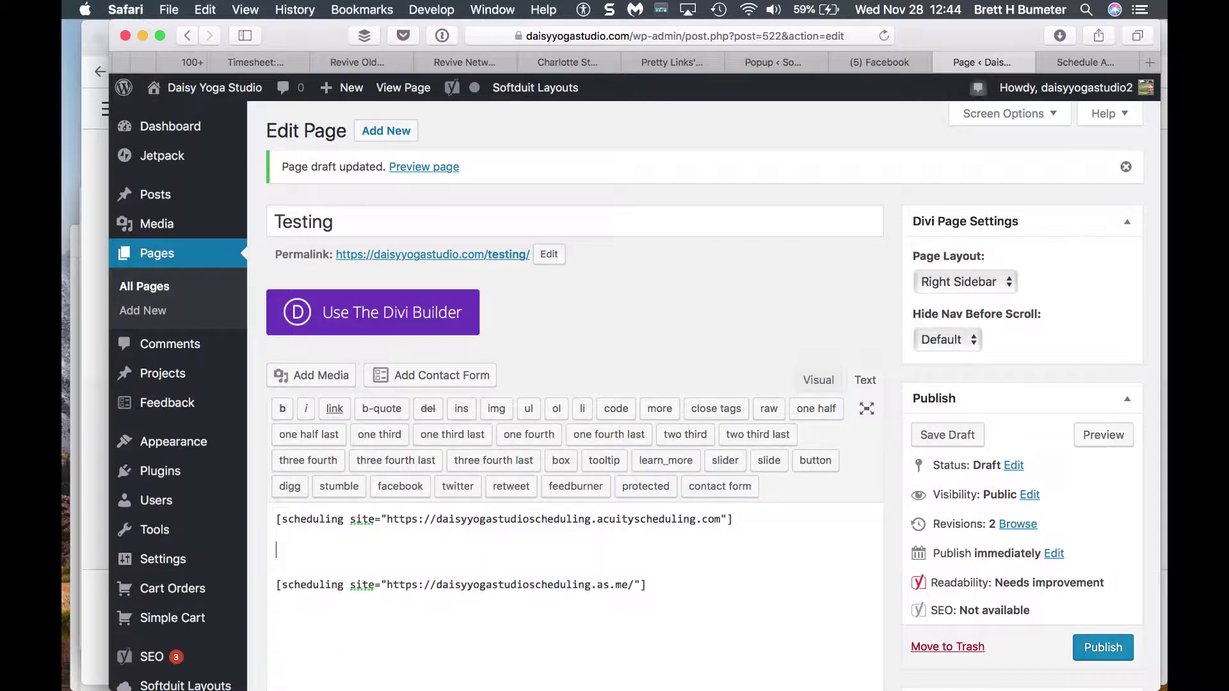
{"action": "left_click", "coordinate": [958, 434]}
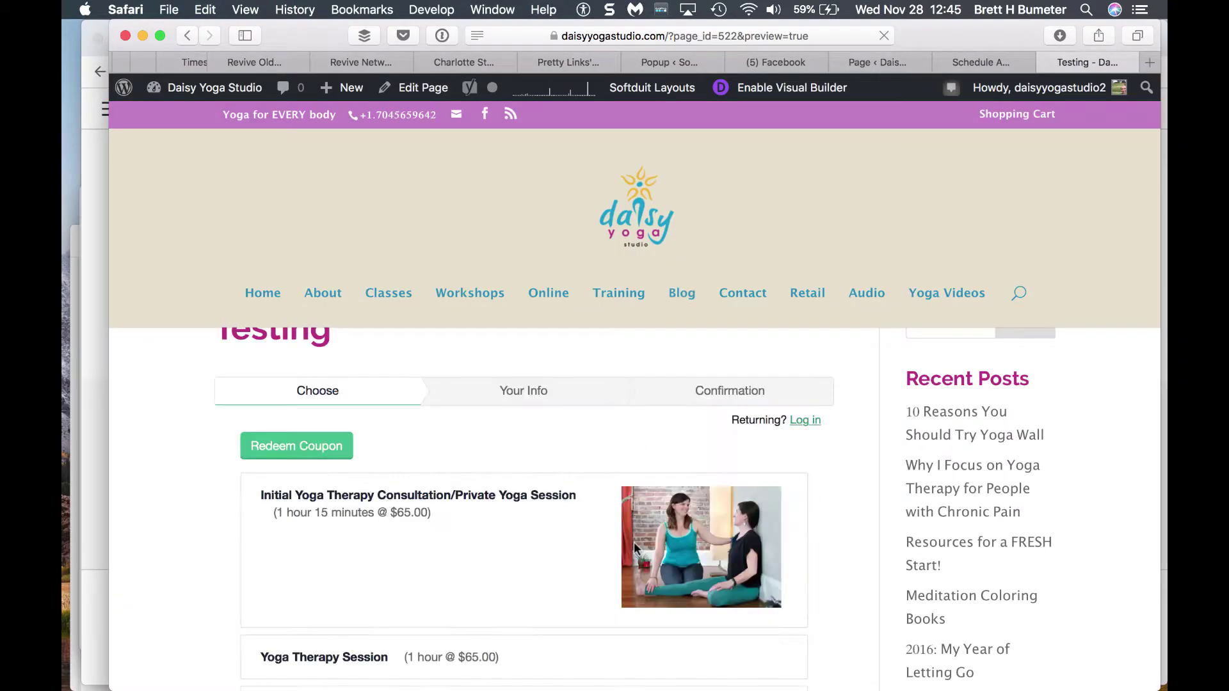
Scroll through the preview's booking form listing therapy, premium, weekly class, workshop and season-pass offerings
{"action": "scroll", "coordinate": [634, 544], "scroll_direction": "down", "scroll_amount": 10}
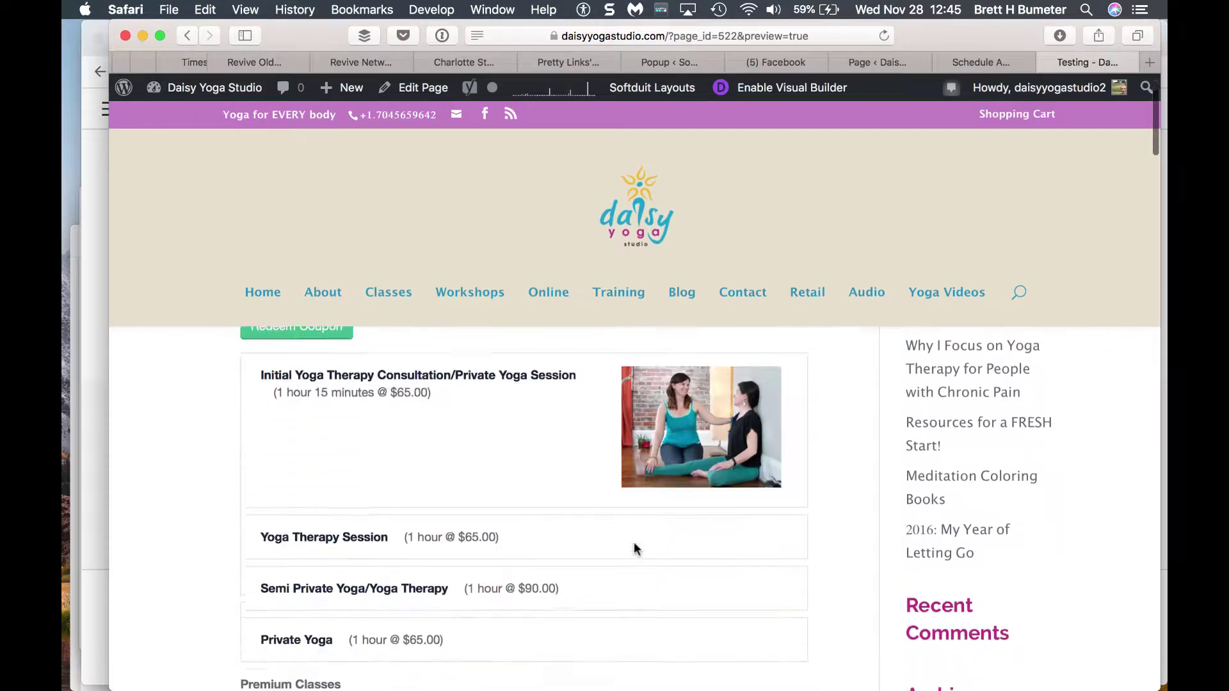
{"action": "scroll", "coordinate": [633, 542], "scroll_direction": "down", "scroll_amount": 15}
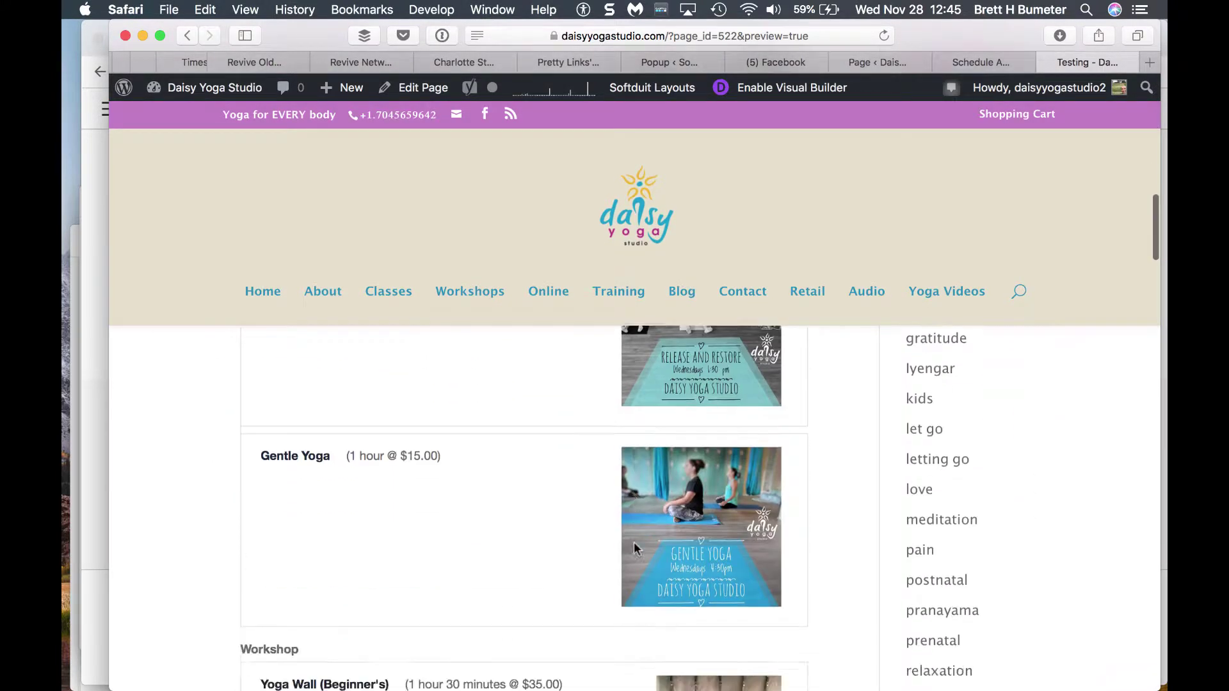
{"action": "scroll", "coordinate": [634, 542], "scroll_direction": "down", "scroll_amount": 15}
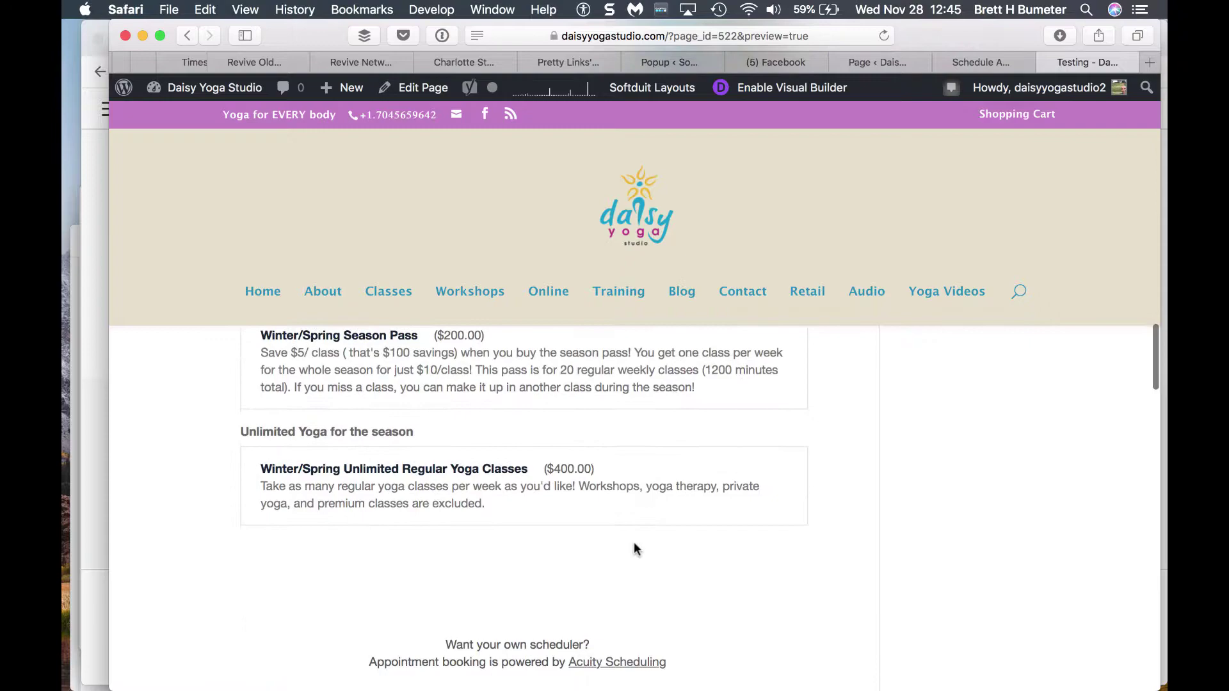
{"action": "scroll", "coordinate": [634, 541], "scroll_direction": "down", "scroll_amount": 10}
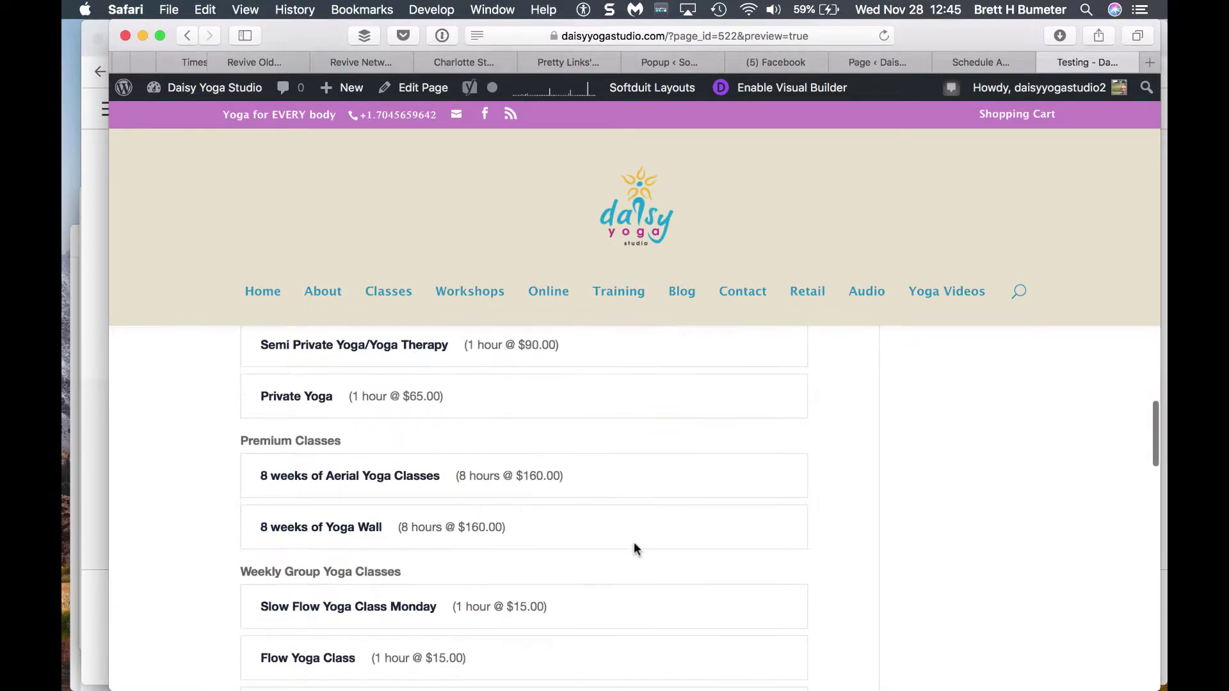
{"action": "scroll", "coordinate": [633, 548], "scroll_direction": "up", "scroll_amount": 20}
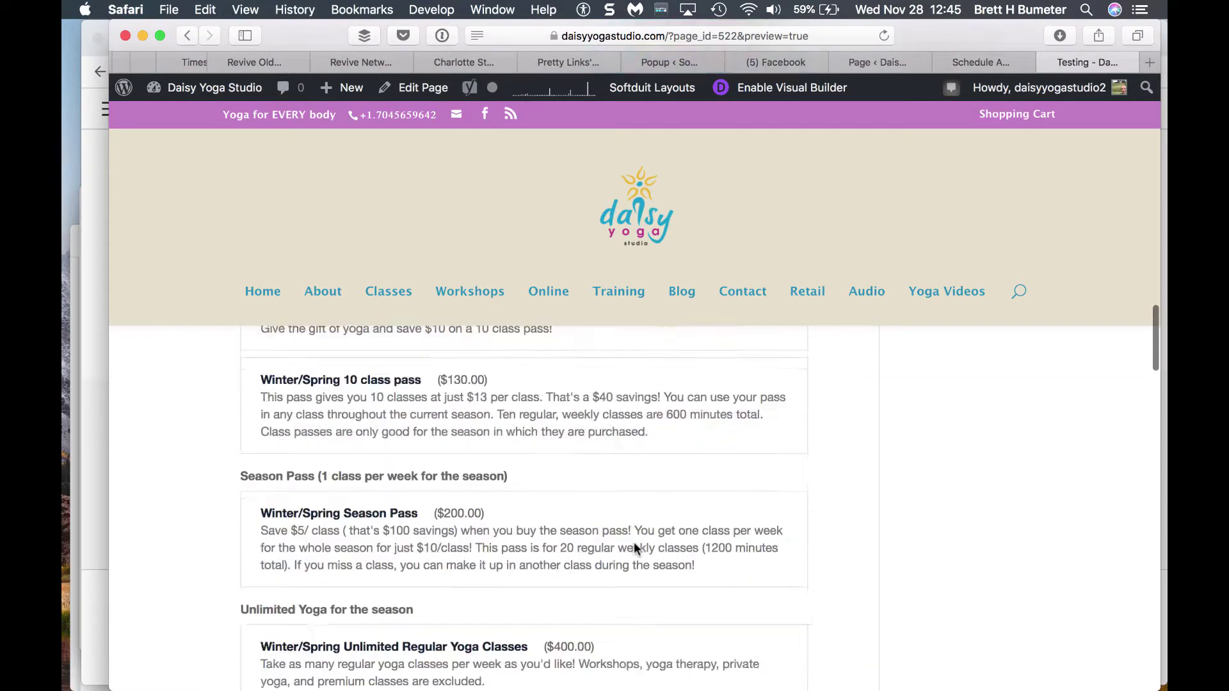
{"action": "scroll", "coordinate": [633, 548], "scroll_direction": "up", "scroll_amount": 3}
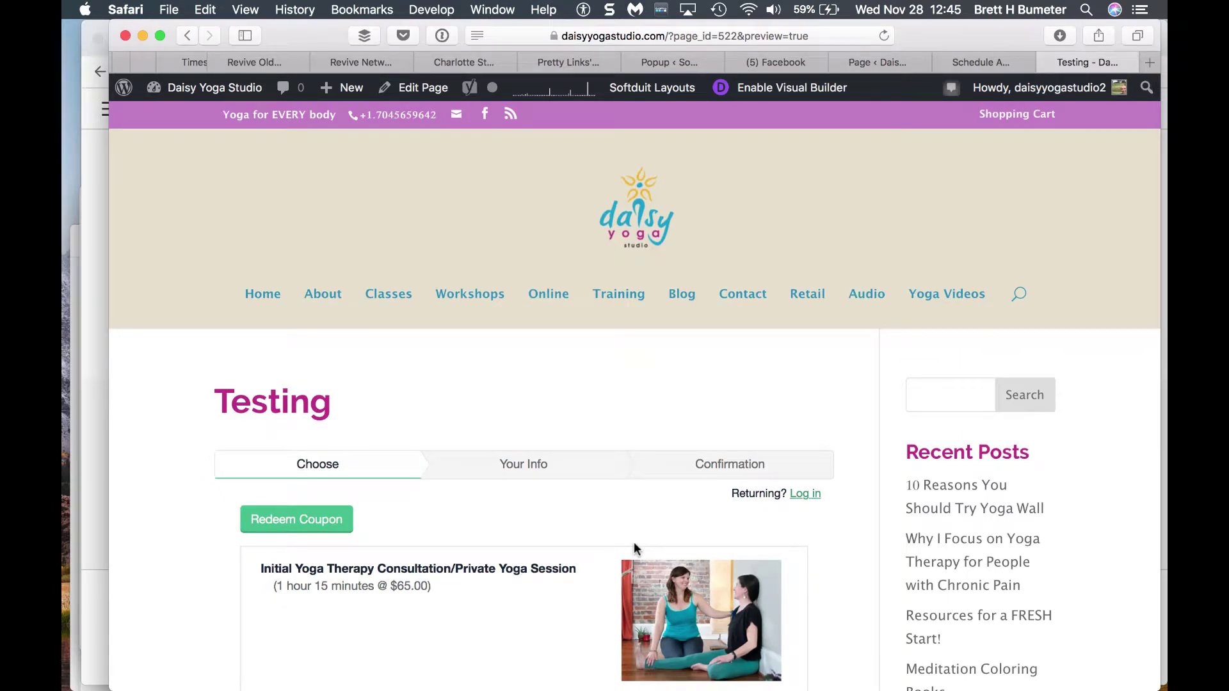
{"action": "scroll", "coordinate": [634, 496], "scroll_direction": "down", "scroll_amount": 1}
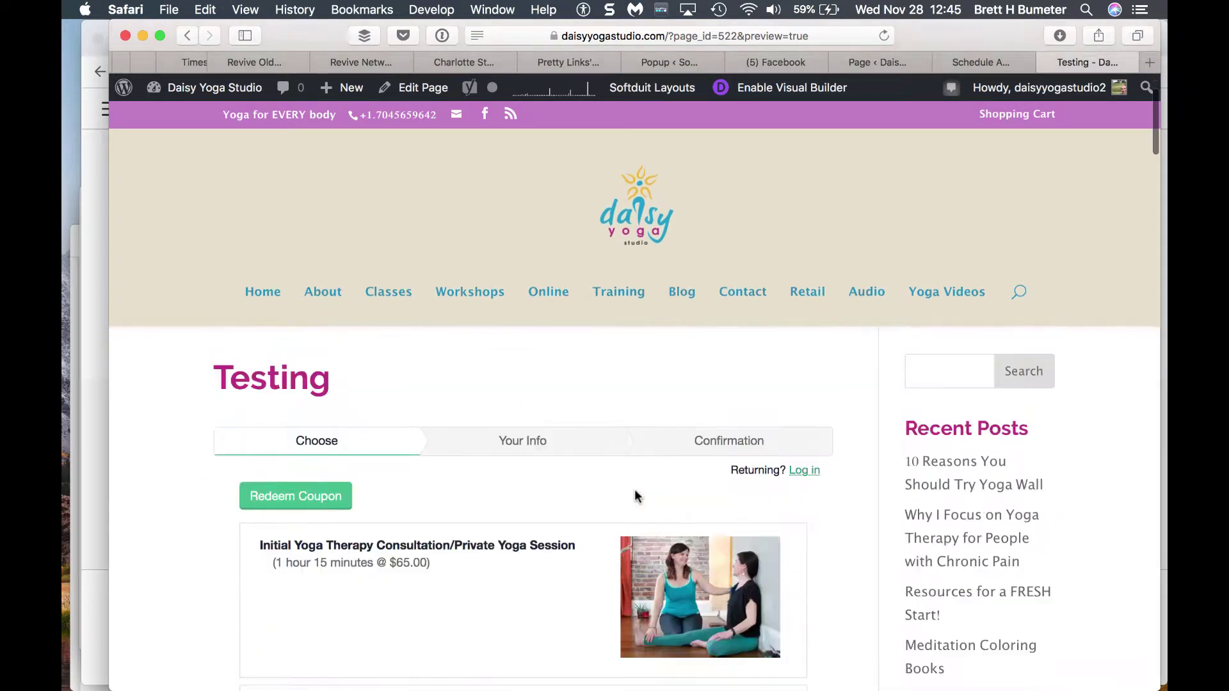
Type <hr /> on the empty line between the two shortcodes and save the draft
{"action": "left_click", "coordinate": [878, 61]}
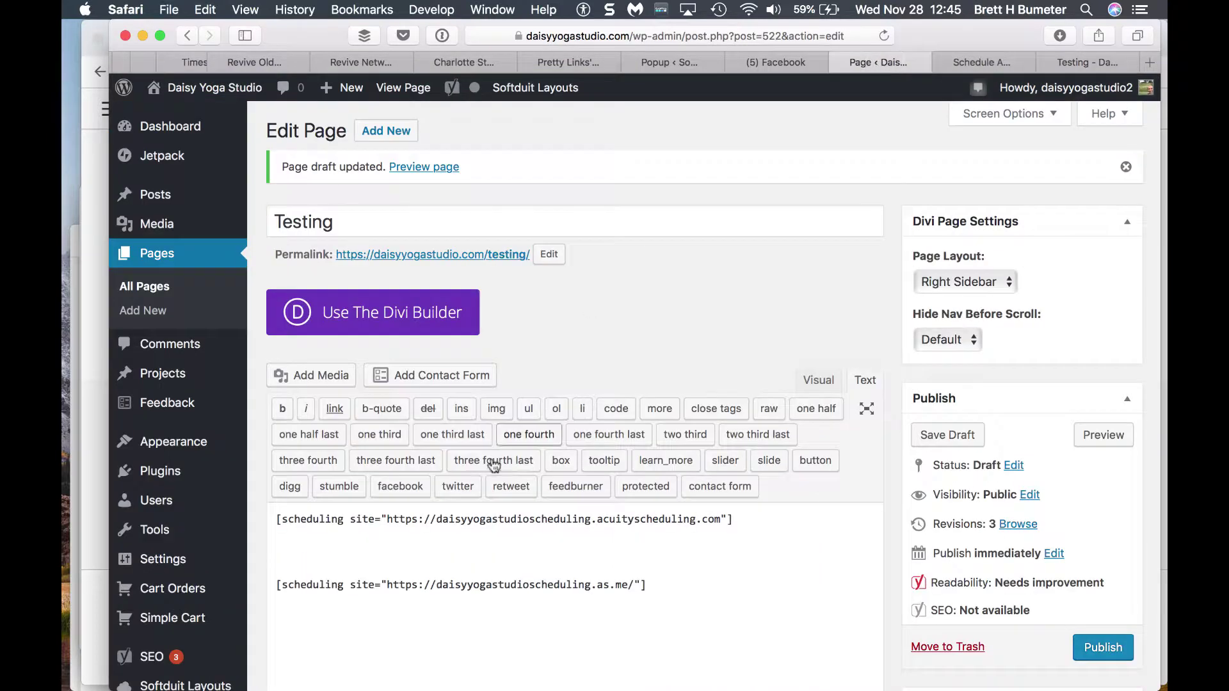
{"action": "triple_click", "coordinate": [746, 518]}
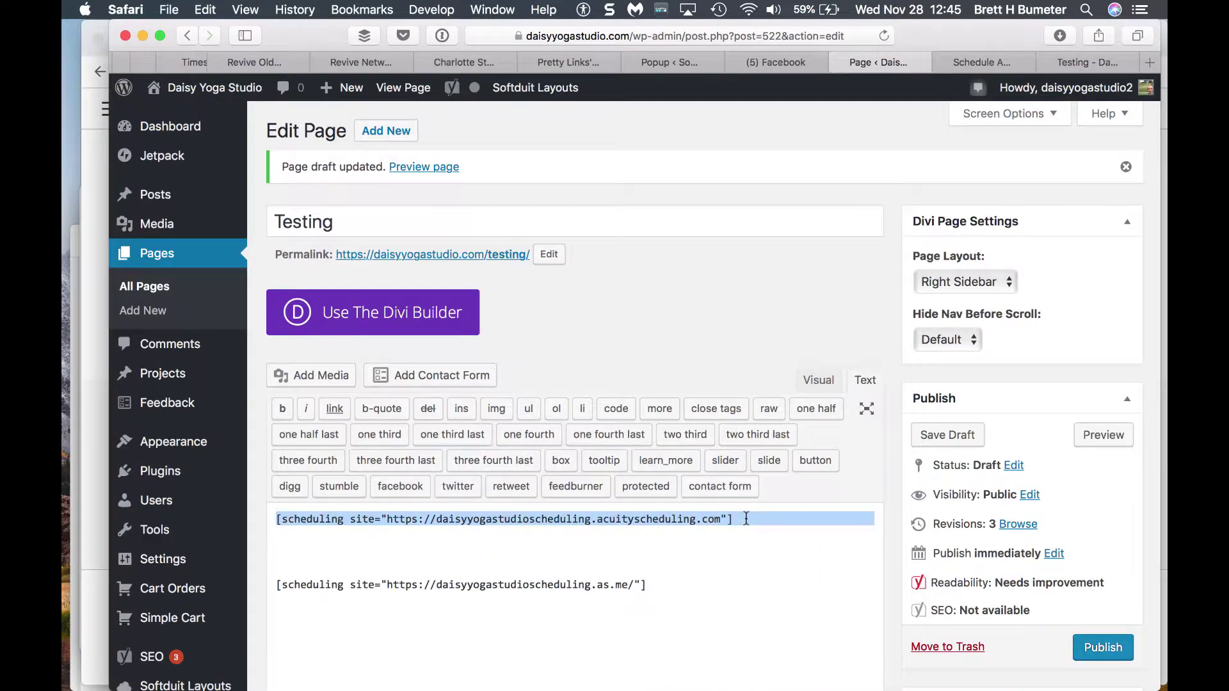
{"action": "left_click", "coordinate": [750, 553]}
{"action": "type", "text": "<hr />"}
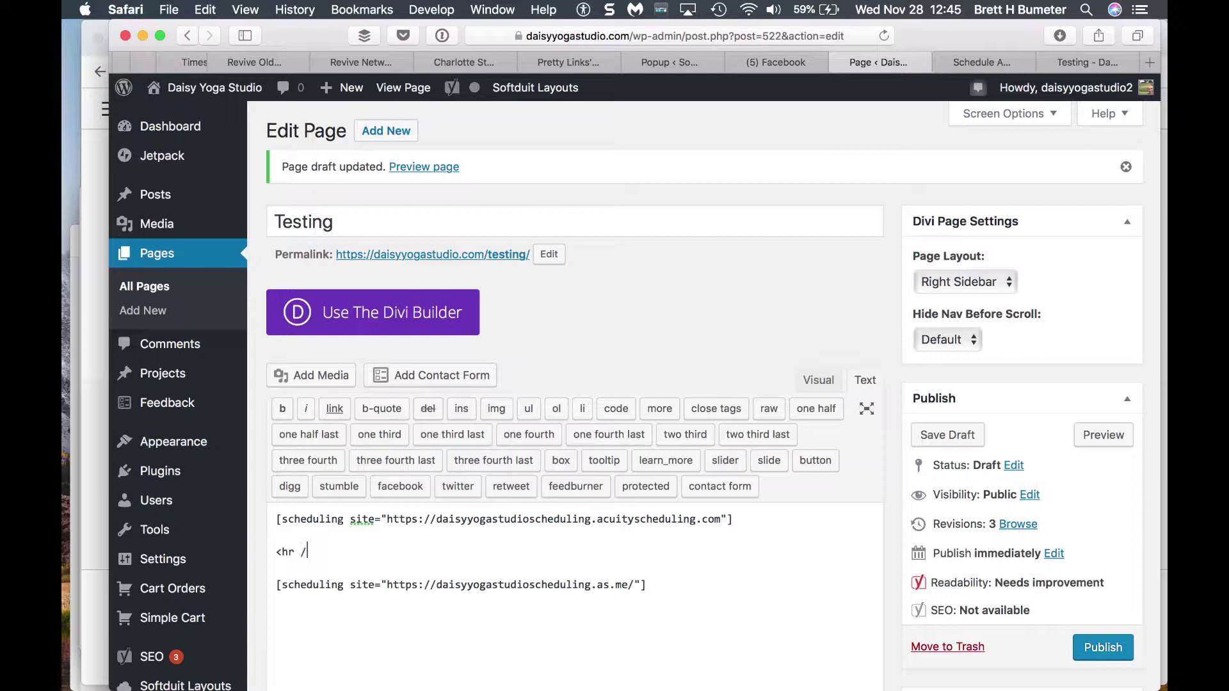
{"action": "left_click", "coordinate": [949, 437]}
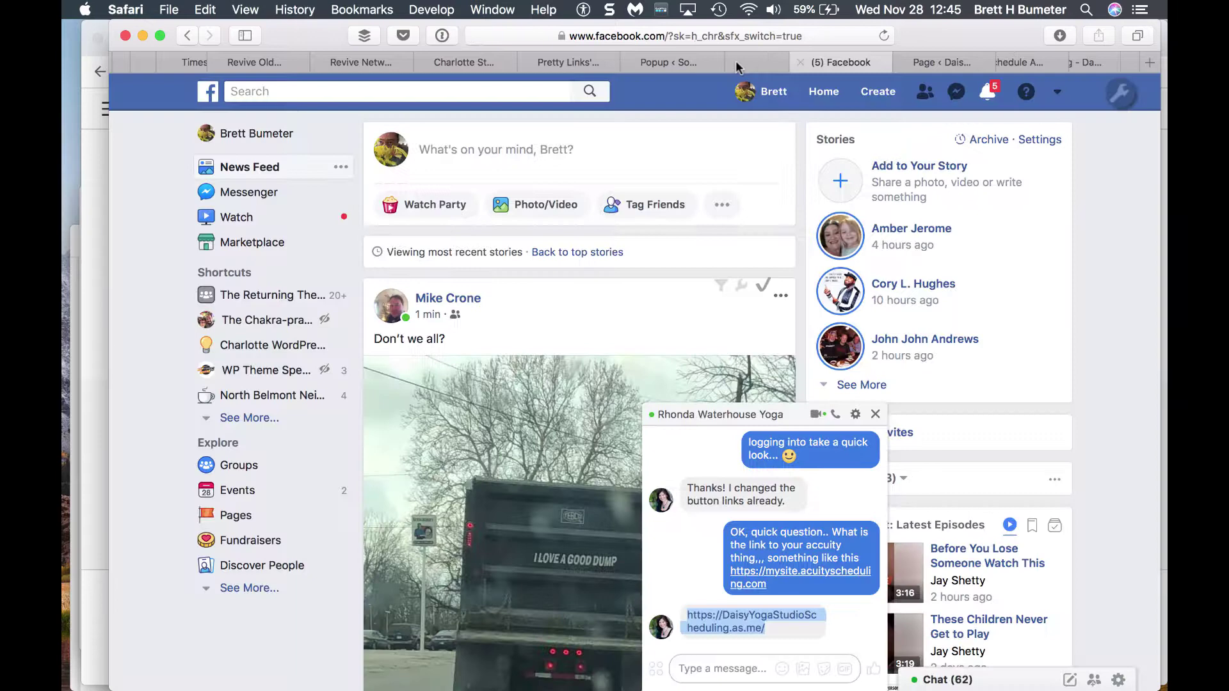
{"action": "left_click", "coordinate": [871, 58]}
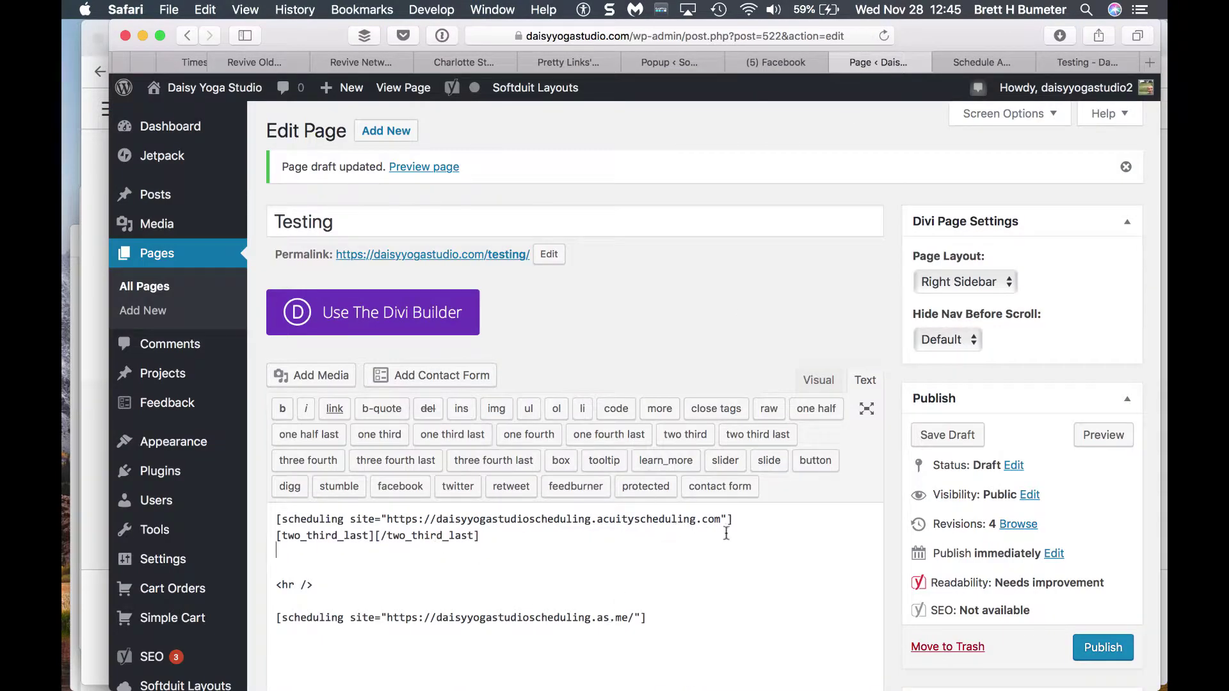
Remove the stray [two_third_last] line and add an 'Acuity Scheduling old domain' h2 heading above the first shortcode
{"action": "left_click", "coordinate": [752, 517]}
{"action": "key", "text": "super+shift+Left"}
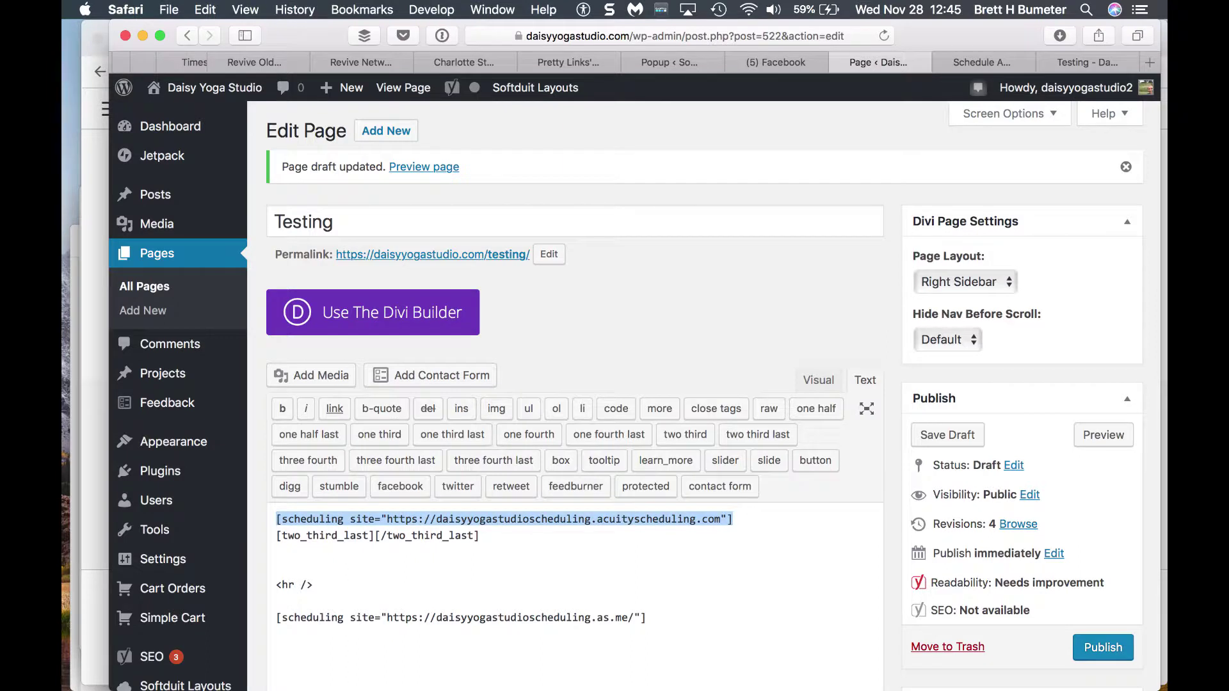
{"action": "key", "text": "Down"}
{"action": "key", "text": "shift+Down"}
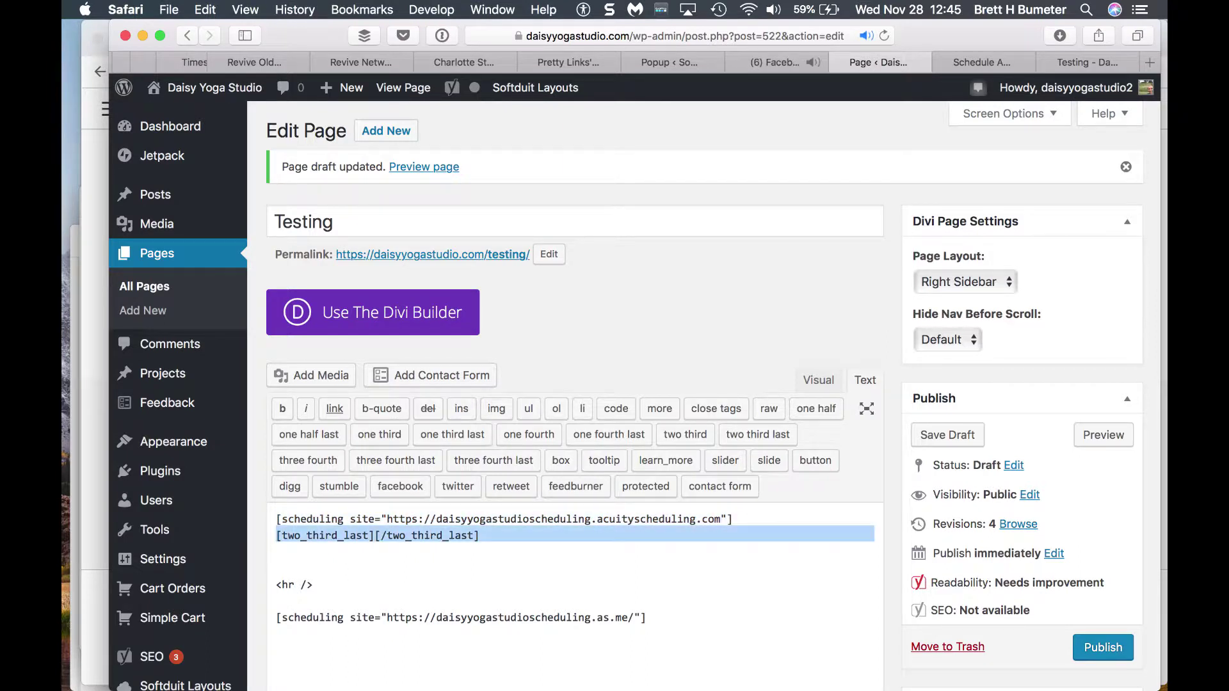
{"action": "key", "text": "BackSpace"}
{"action": "key", "text": "Up"}
{"action": "key", "text": "Return"}
{"action": "key", "text": "Return"}
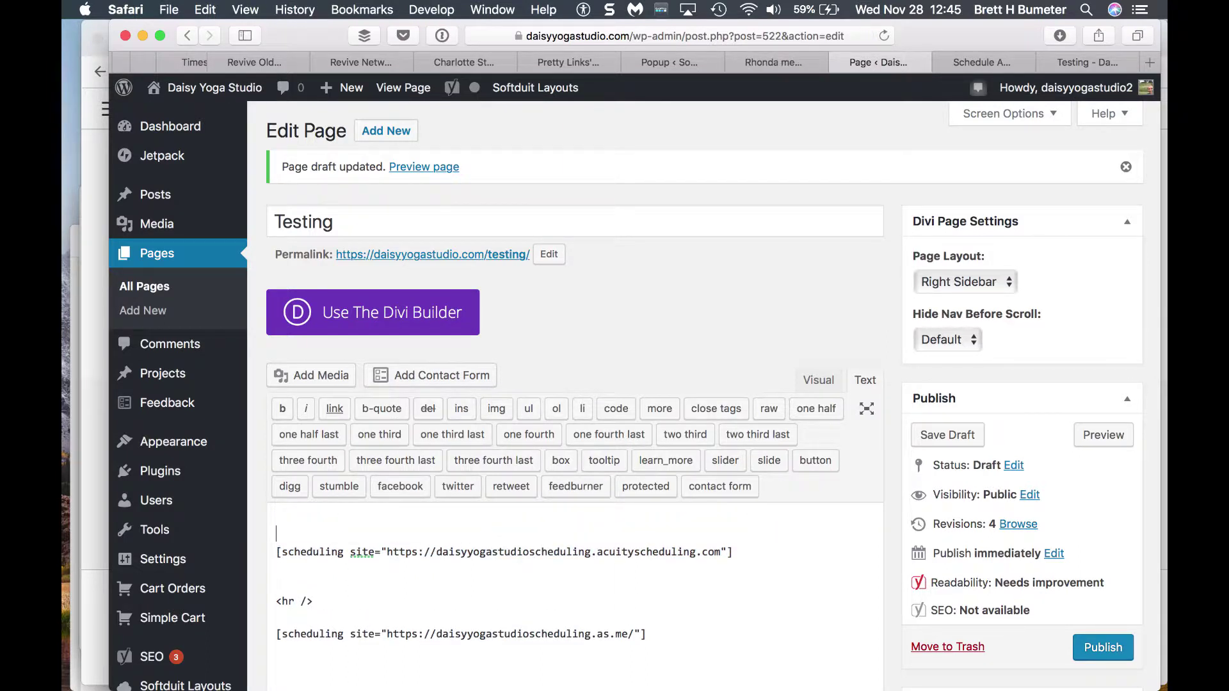
{"action": "type", "text": "<h2 > "}
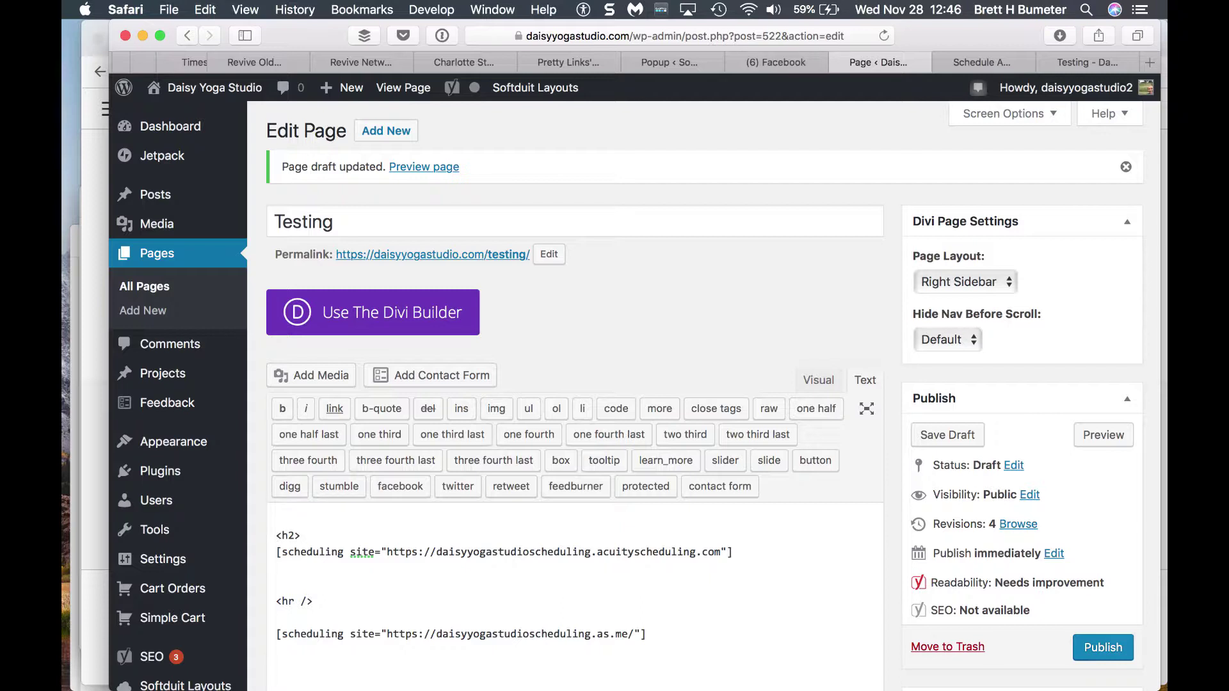
{"action": "type", "text": "Acuity Scheduling old"}
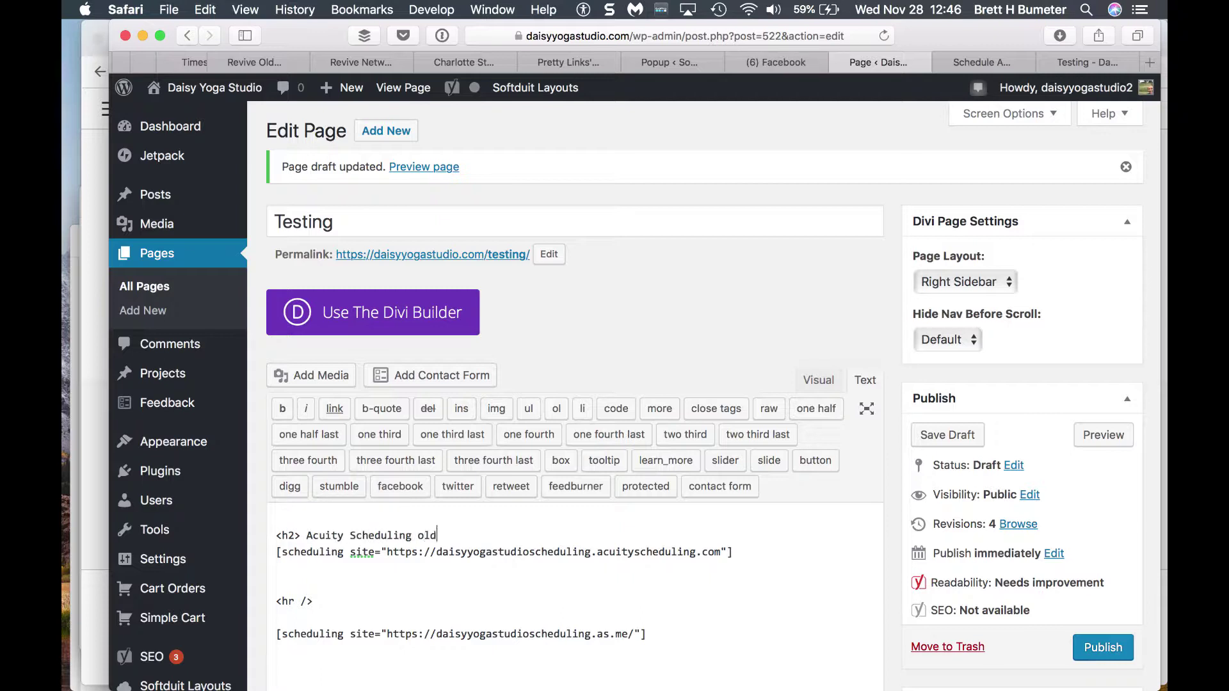
{"action": "type", "text": " domain</h2>"}
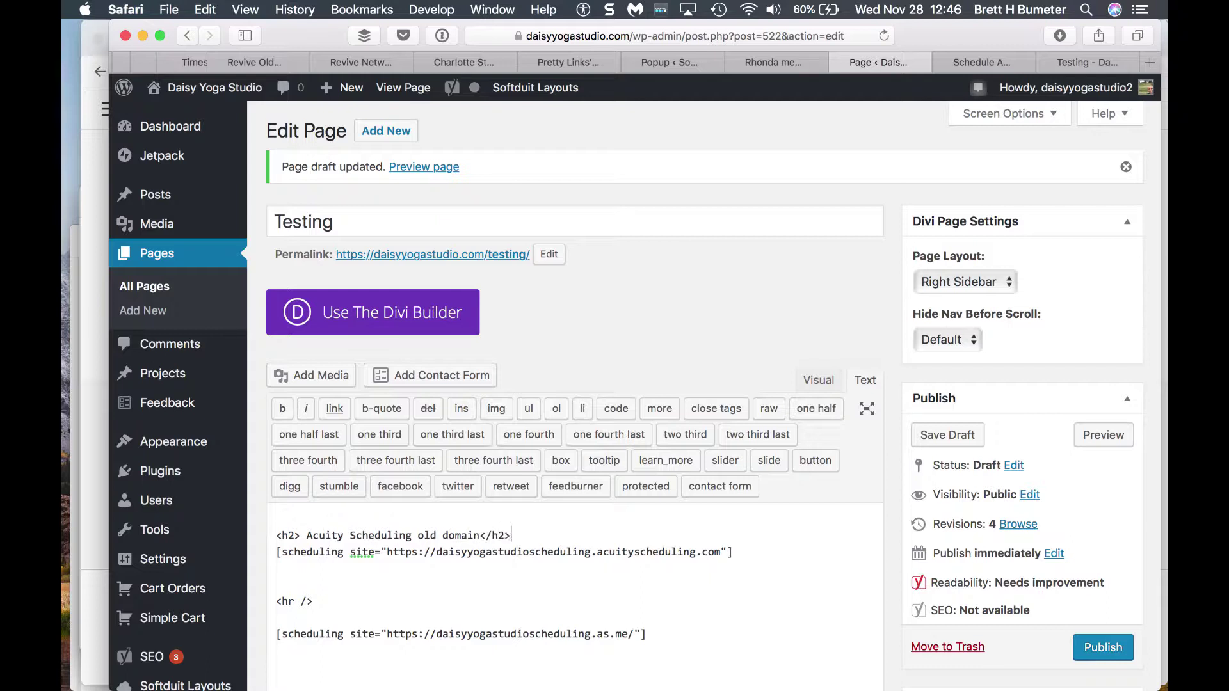
Replace the <hr /> with an 'Acuity Scheduling New domain' heading and save the draft
{"action": "left_click", "coordinate": [276, 582]}
{"action": "key", "text": "shift+super+Left"}
{"action": "key", "text": "super+c"}
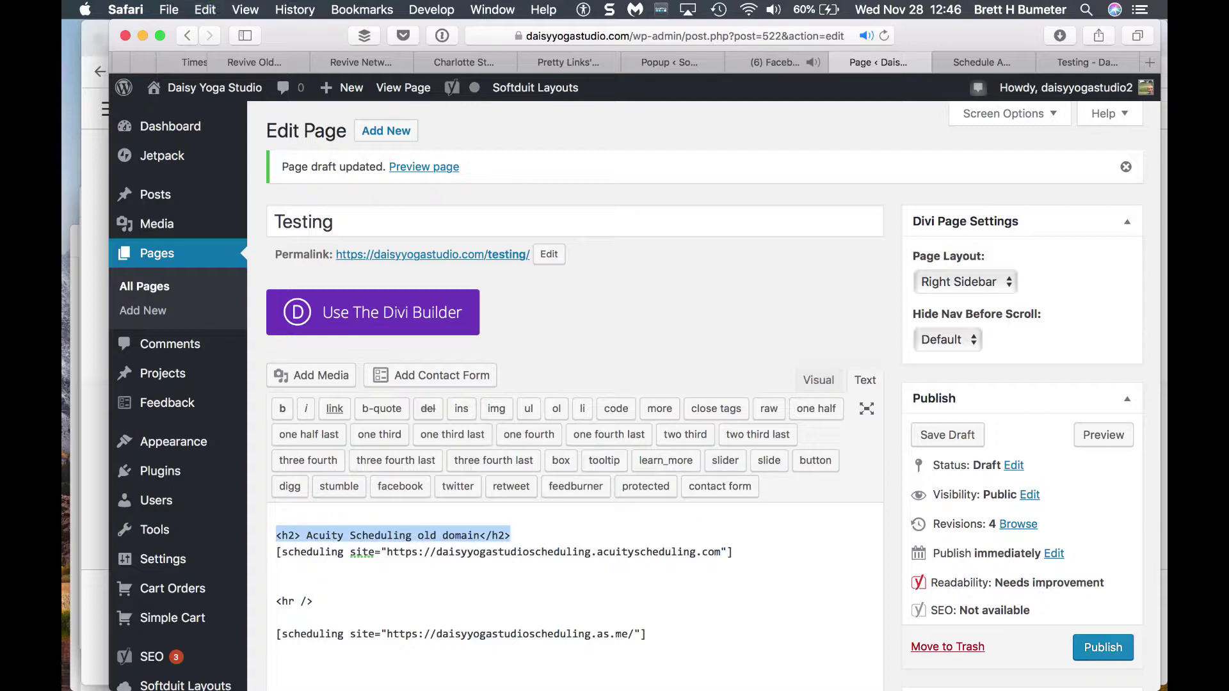
{"action": "key", "text": "Down"}
{"action": "key", "text": "Down"}
{"action": "key", "text": "Down"}
{"action": "key", "text": "Down"}
{"action": "key", "text": "shift+super+Right"}
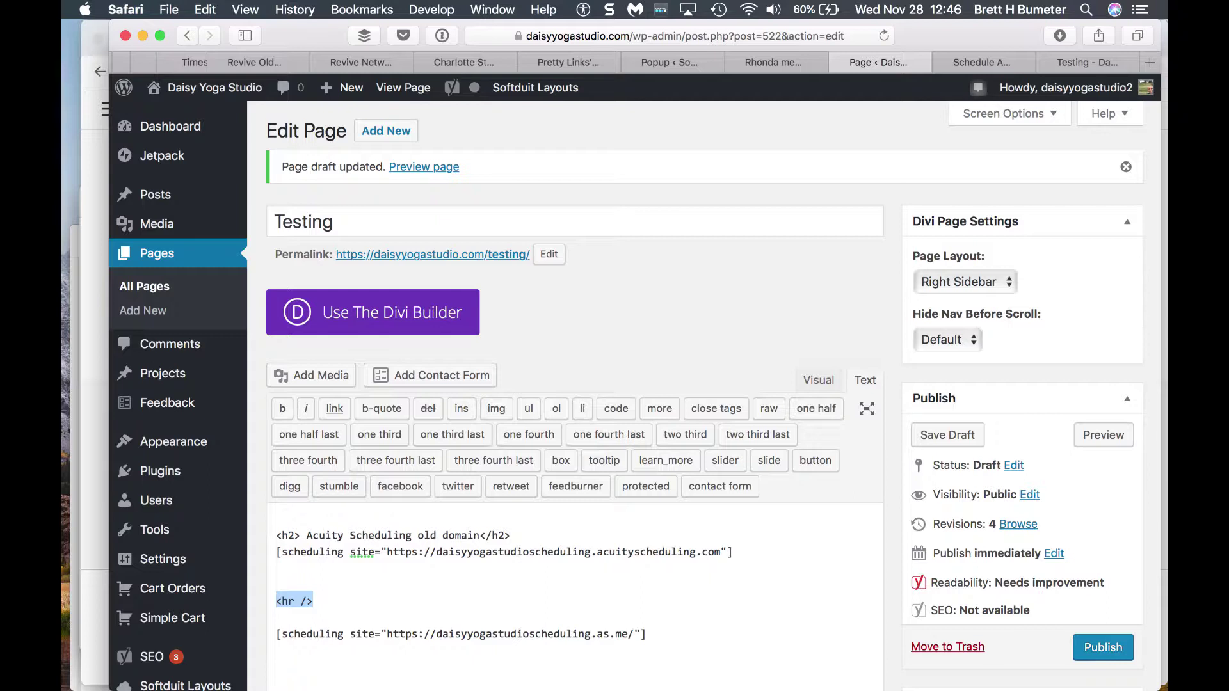
{"action": "key", "text": "super+v"}
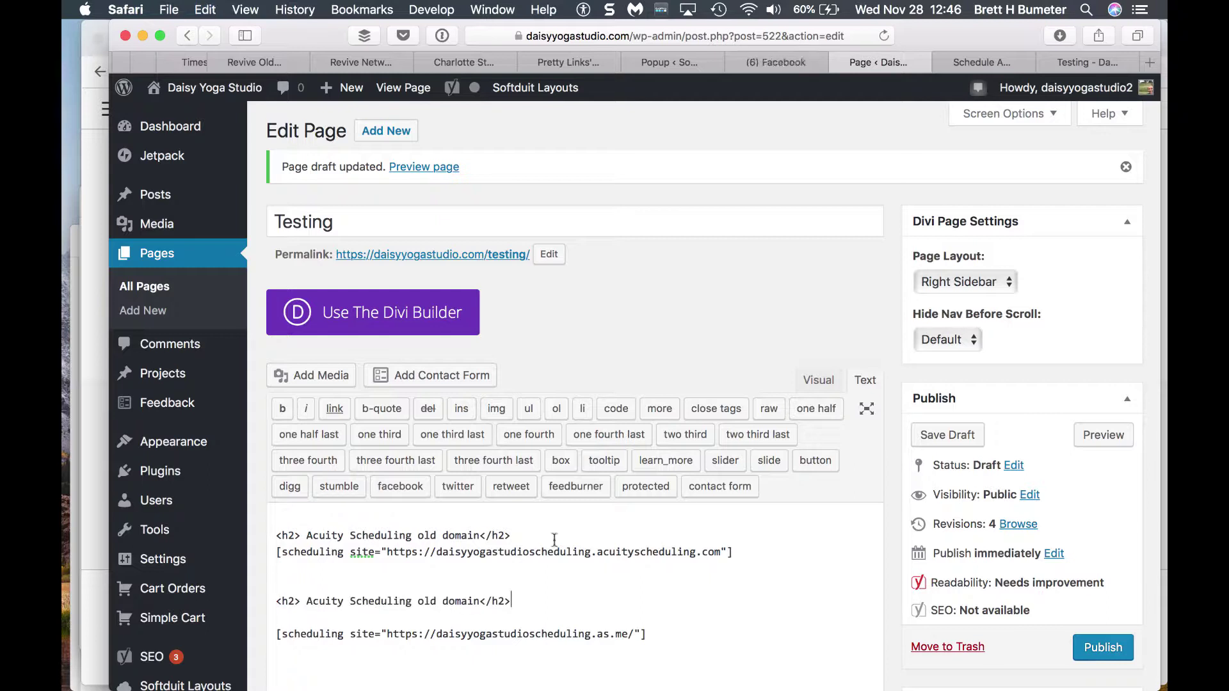
{"action": "double_click", "coordinate": [425, 600]}
{"action": "type", "text": "New"}
{"action": "left_click", "coordinate": [950, 436]}
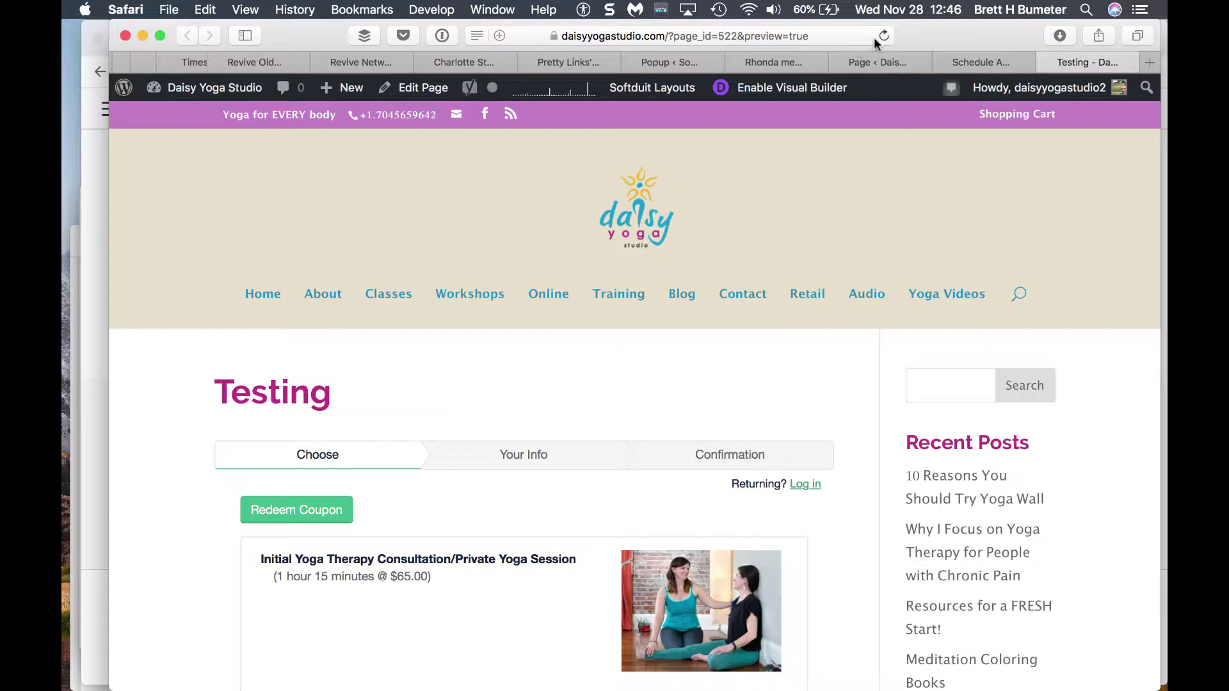
Reload the Testing preview and scroll through both Acuity schedulers
{"action": "left_click", "coordinate": [884, 36]}
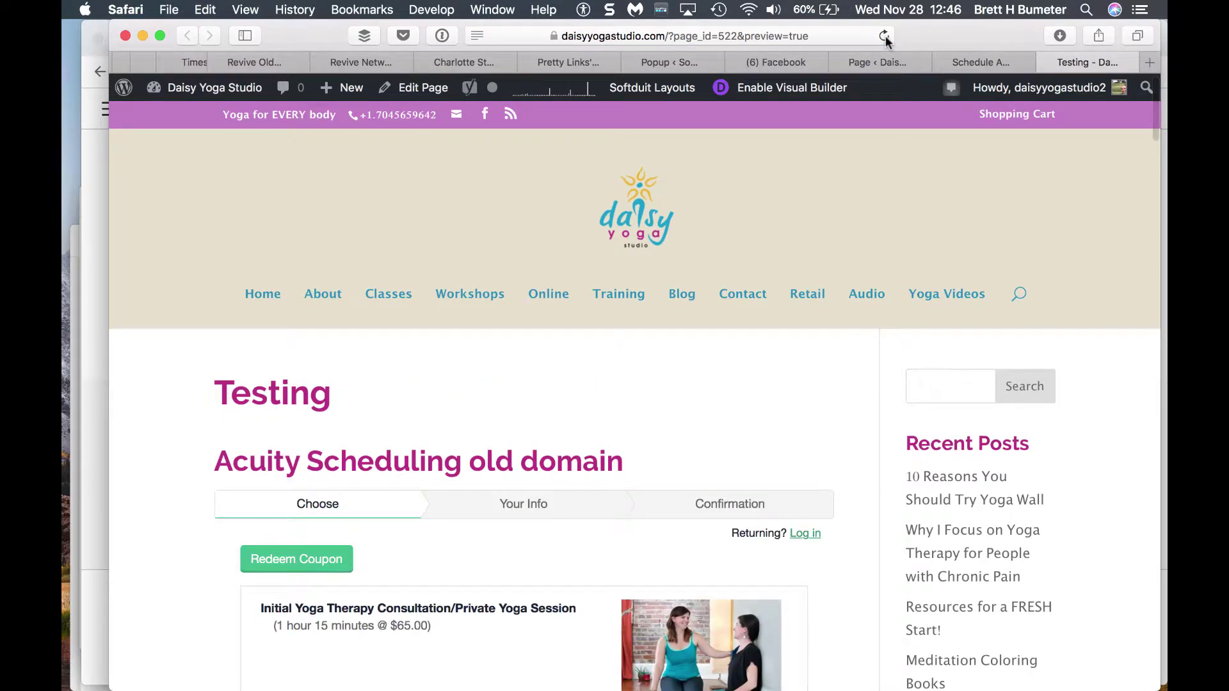
{"action": "scroll", "coordinate": [724, 459], "scroll_direction": "down", "scroll_amount": 10}
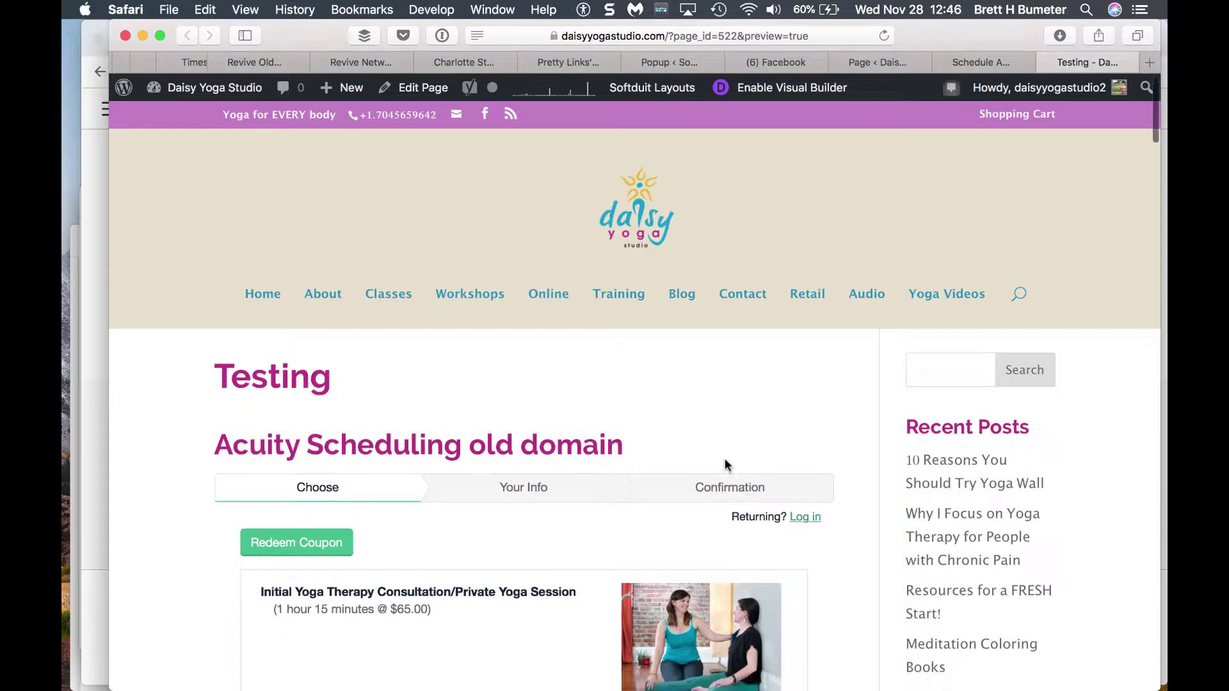
{"action": "scroll", "coordinate": [725, 459], "scroll_direction": "down", "scroll_amount": 15}
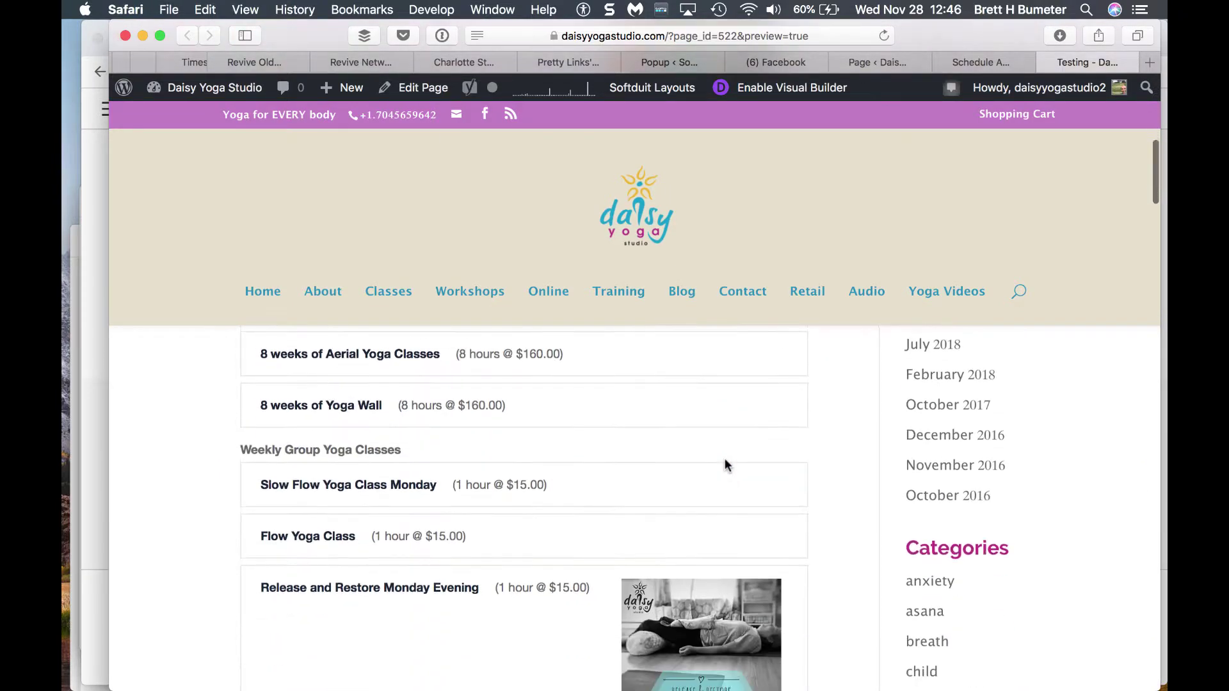
{"action": "scroll", "coordinate": [726, 463], "scroll_direction": "down", "scroll_amount": 15}
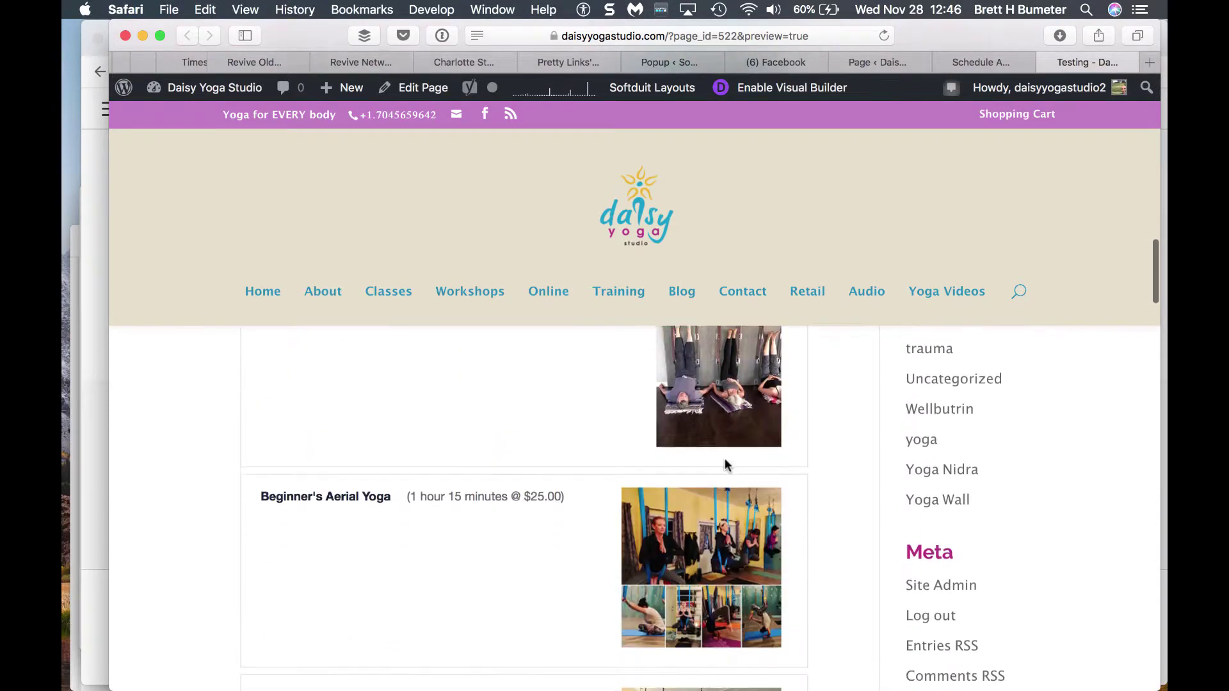
{"action": "scroll", "coordinate": [725, 460], "scroll_direction": "down", "scroll_amount": 8}
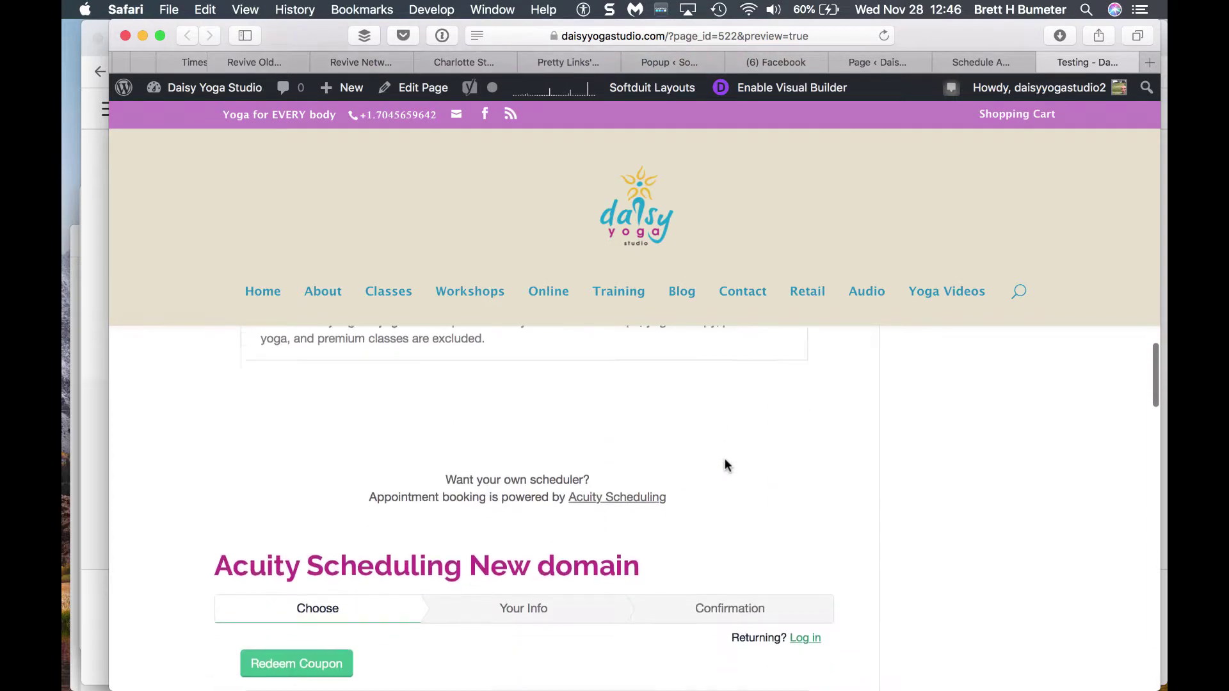
{"action": "scroll", "coordinate": [725, 464], "scroll_direction": "down", "scroll_amount": 5}
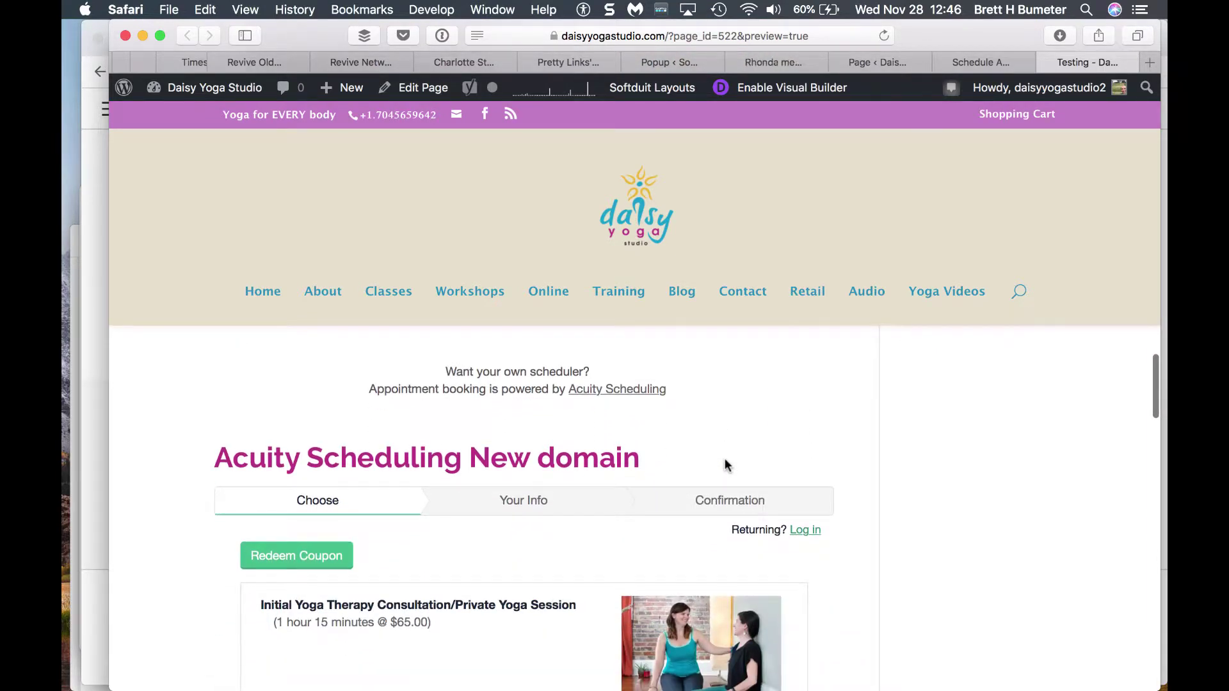
{"action": "scroll", "coordinate": [726, 463], "scroll_direction": "down", "scroll_amount": 10}
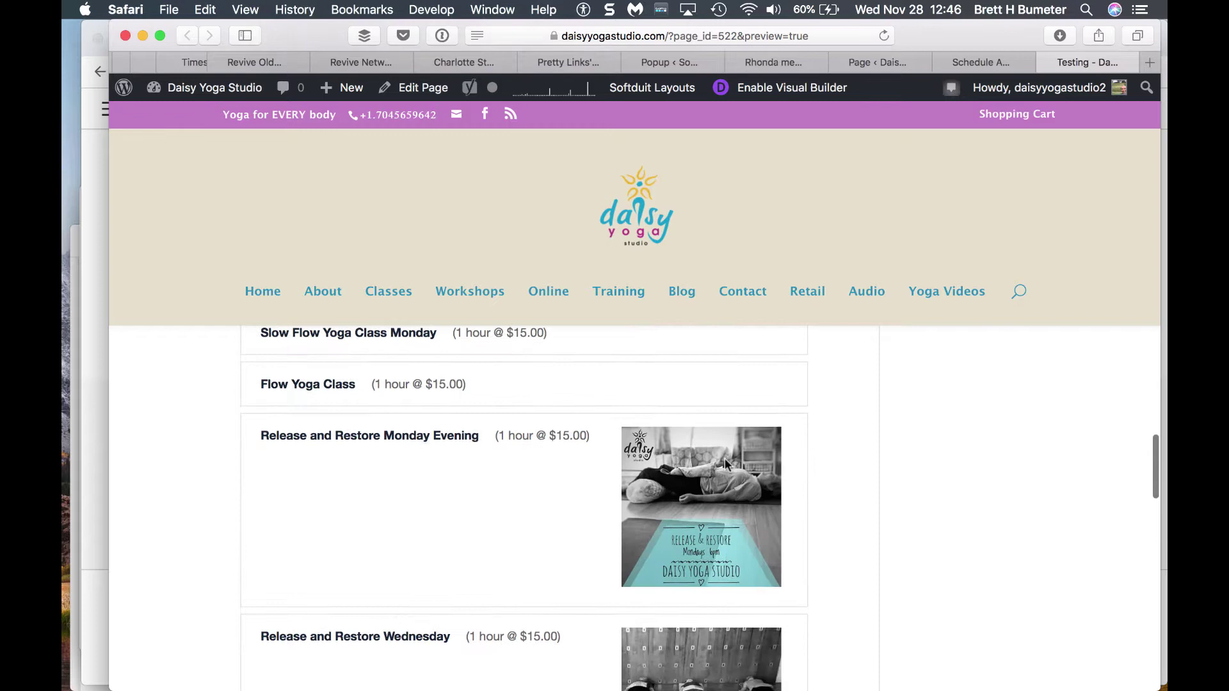
{"action": "scroll", "coordinate": [726, 463], "scroll_direction": "down", "scroll_amount": 10}
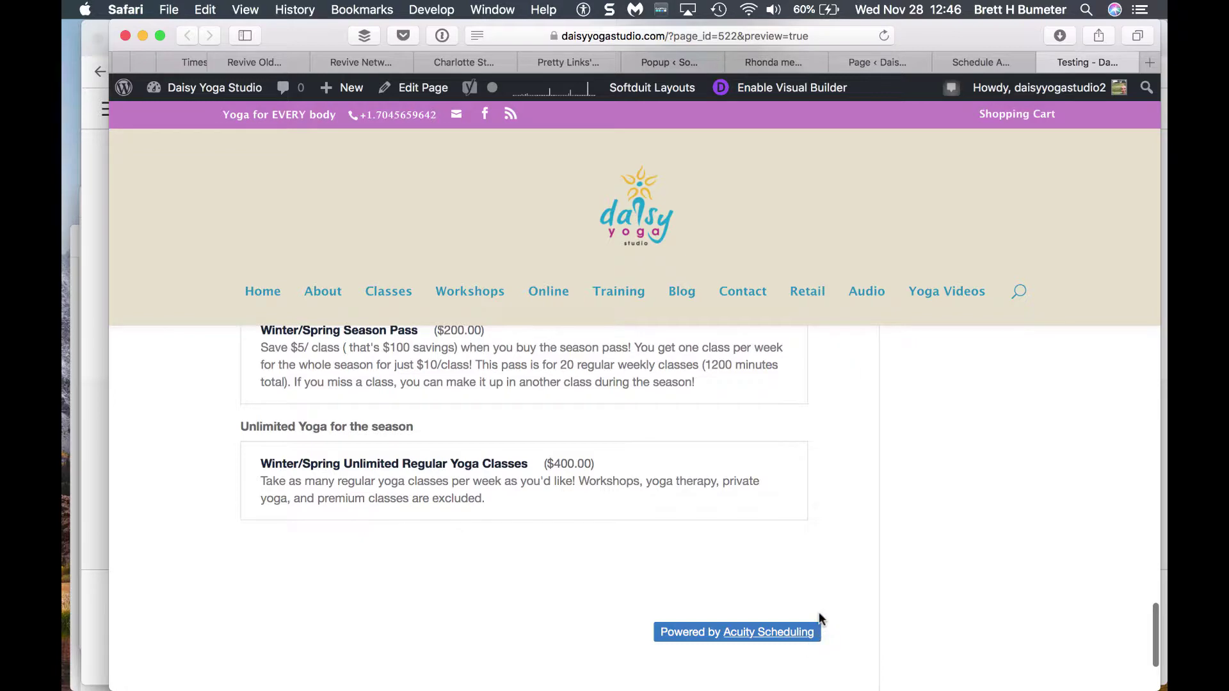
{"action": "scroll", "coordinate": [819, 619], "scroll_direction": "up", "scroll_amount": 20}
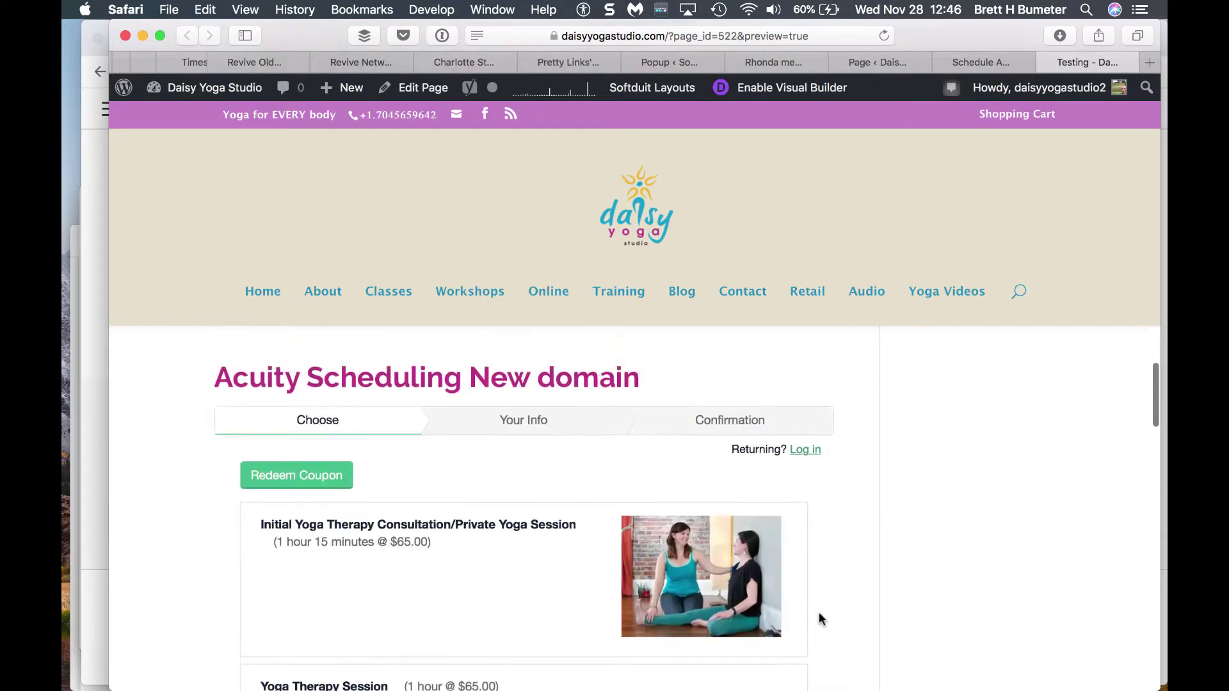
{"action": "scroll", "coordinate": [817, 616], "scroll_direction": "up", "scroll_amount": 5}
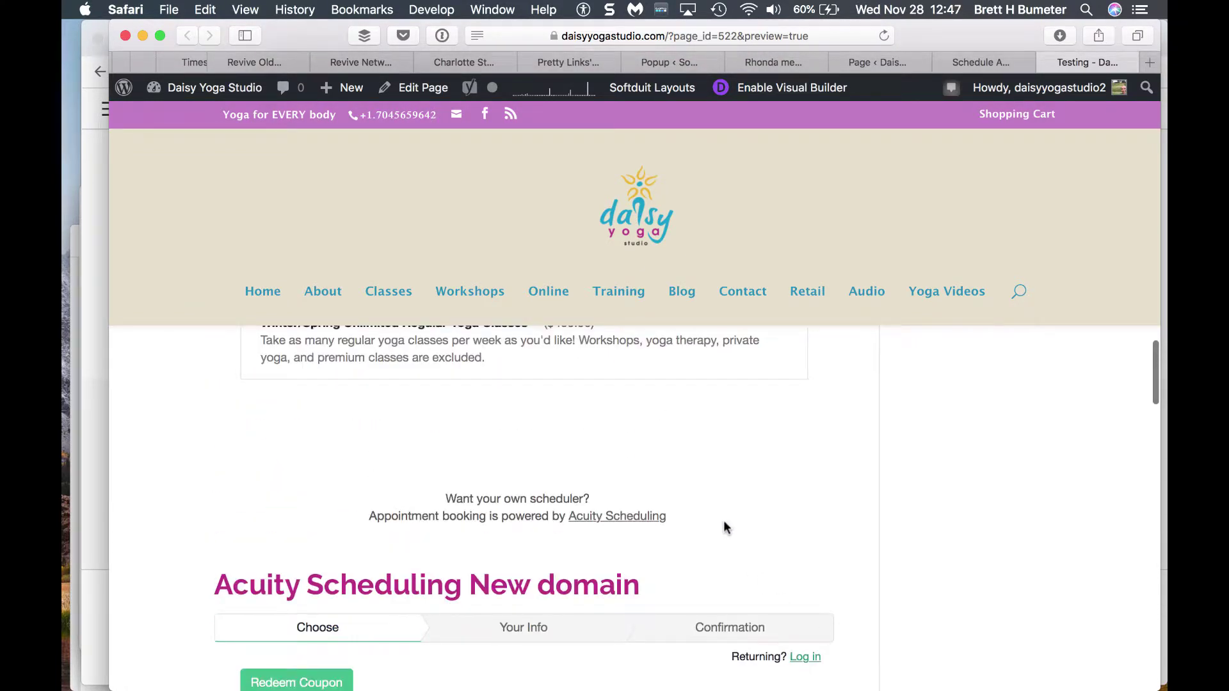
Highlight the 'Powered by Acuity Scheduling' text separating the old-domain and New domain schedulers
{"action": "left_click_drag", "start_coordinate": [723, 522], "coordinate": [453, 491]}
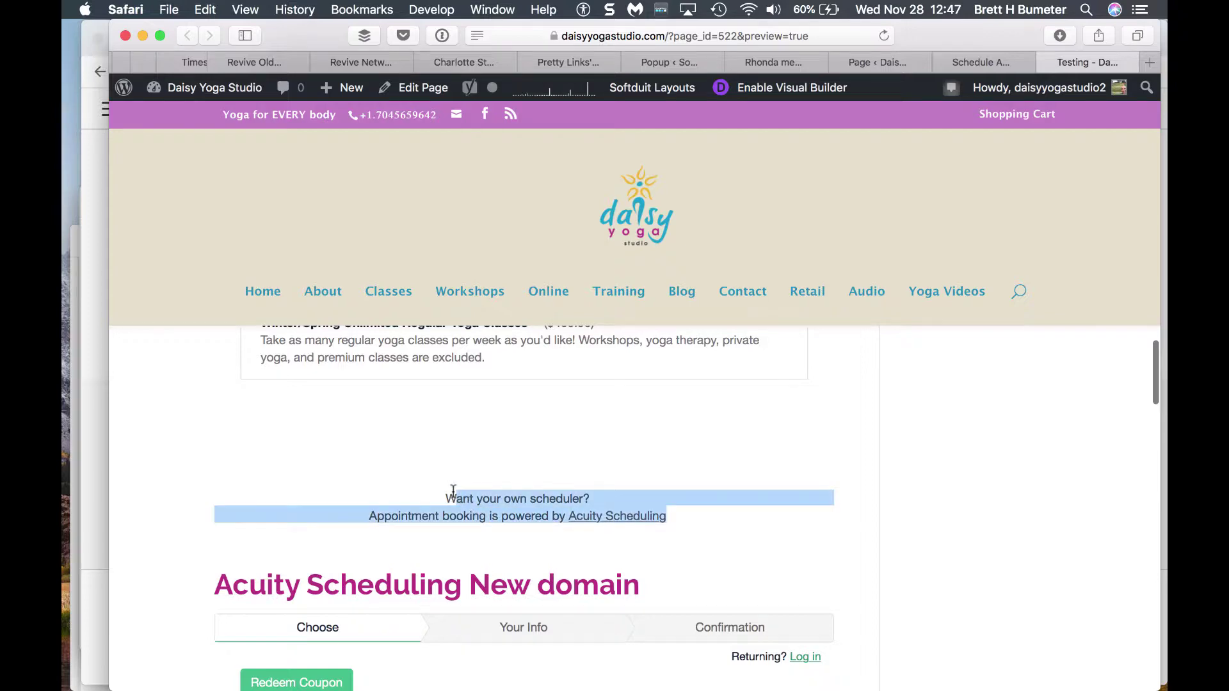
{"action": "scroll", "coordinate": [453, 491], "scroll_direction": "up", "scroll_amount": 15}
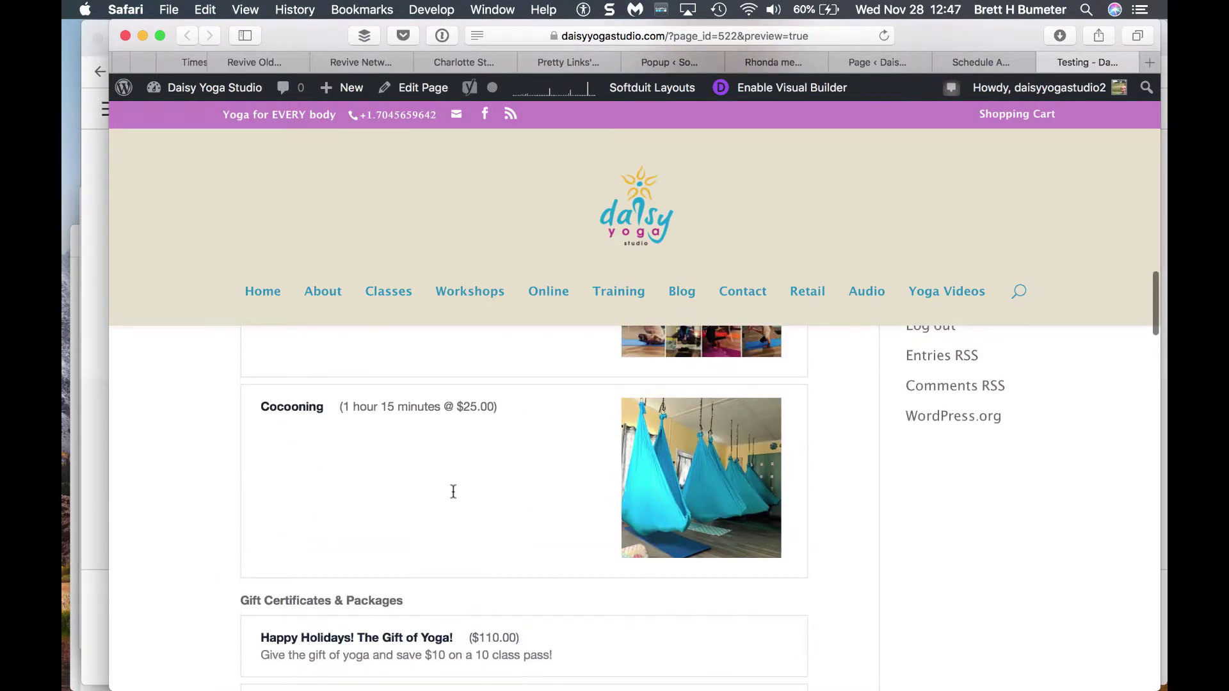
{"action": "scroll", "coordinate": [454, 492], "scroll_direction": "up", "scroll_amount": 15}
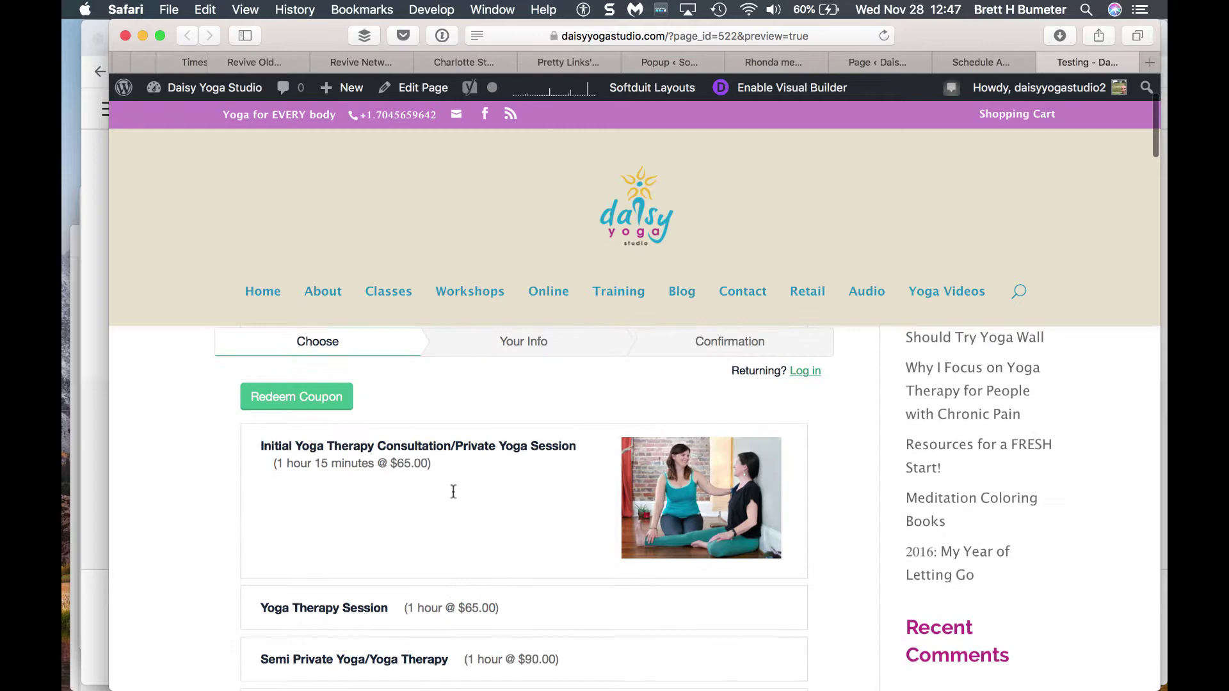
{"action": "scroll", "coordinate": [453, 492], "scroll_direction": "up", "scroll_amount": 3}
{"action": "scroll", "coordinate": [452, 492], "scroll_direction": "down", "scroll_amount": 4}
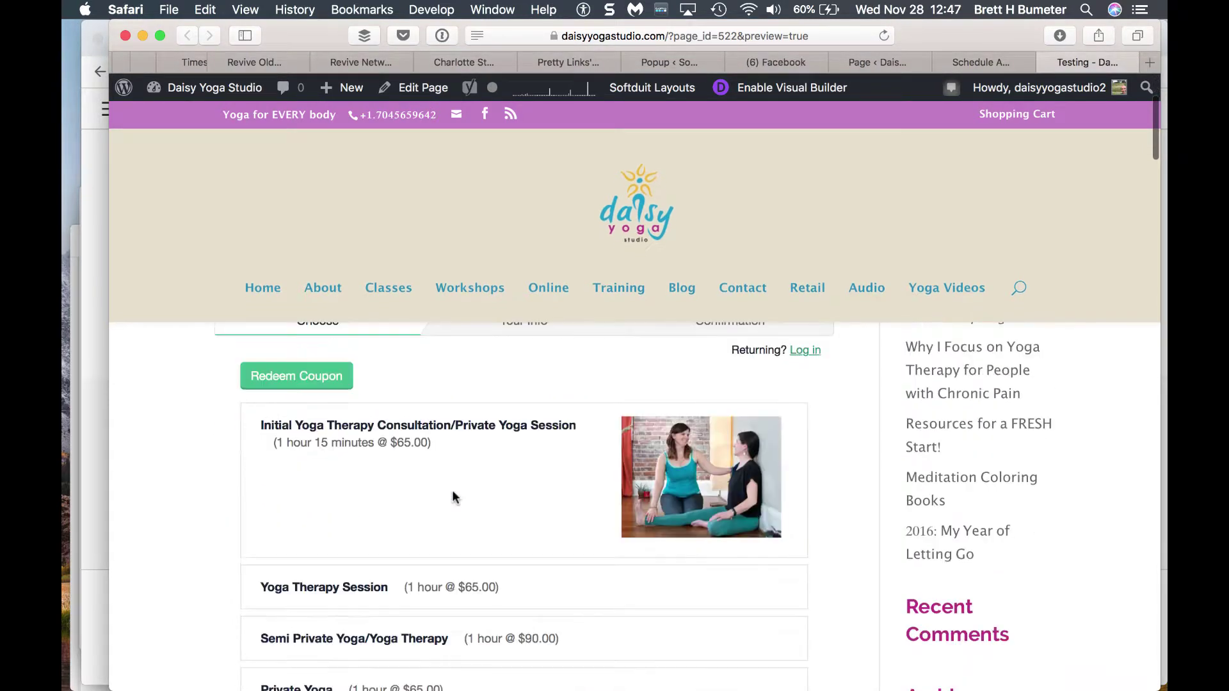
{"action": "scroll", "coordinate": [452, 498], "scroll_direction": "up", "scroll_amount": 3}
{"action": "scroll", "coordinate": [574, 517], "scroll_direction": "down", "scroll_amount": 20}
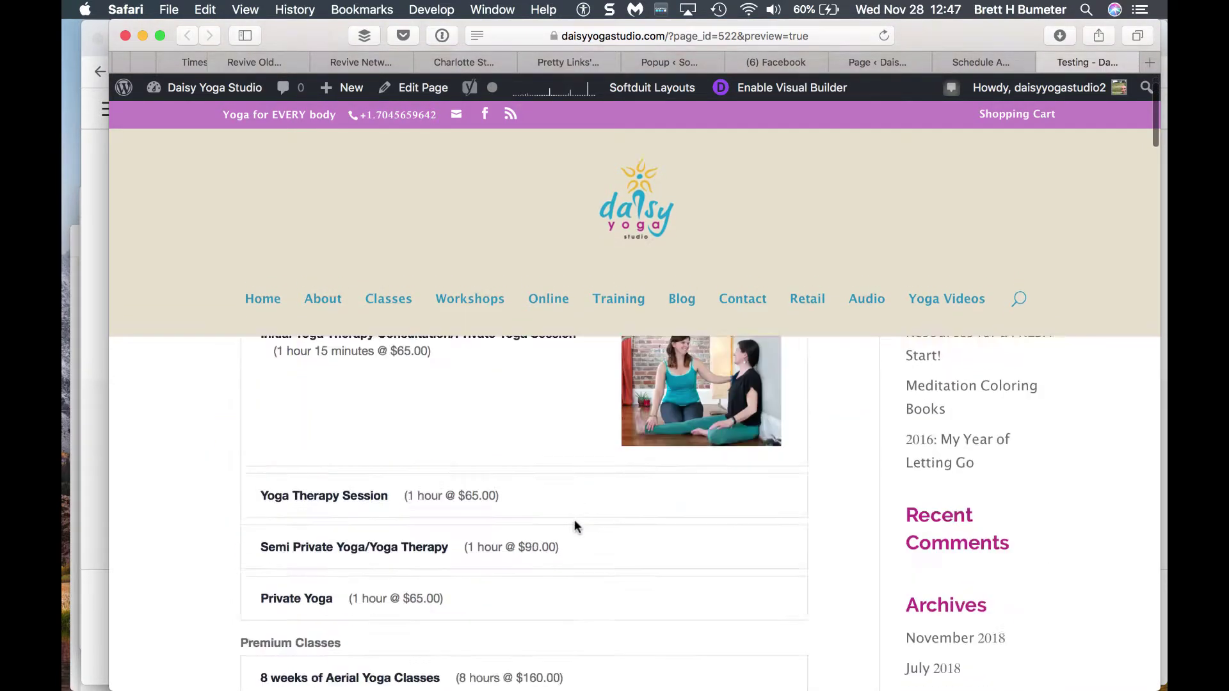
{"action": "scroll", "coordinate": [574, 526], "scroll_direction": "down", "scroll_amount": 15}
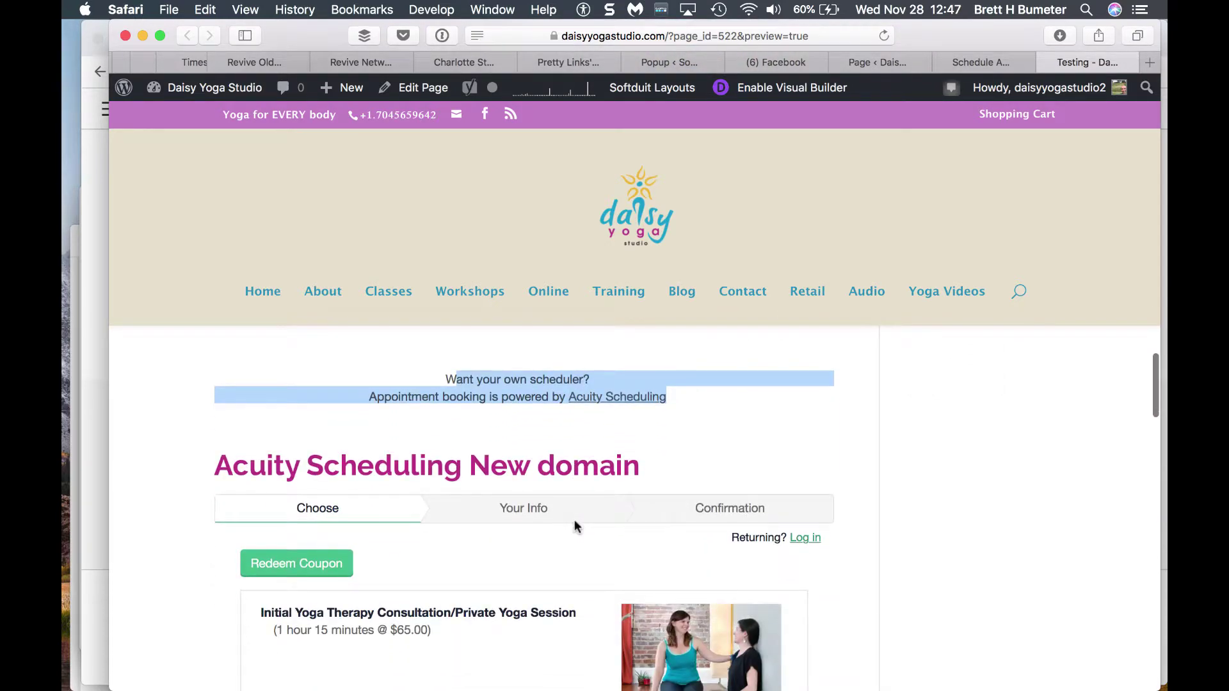
{"action": "scroll", "coordinate": [574, 522], "scroll_direction": "up", "scroll_amount": 1}
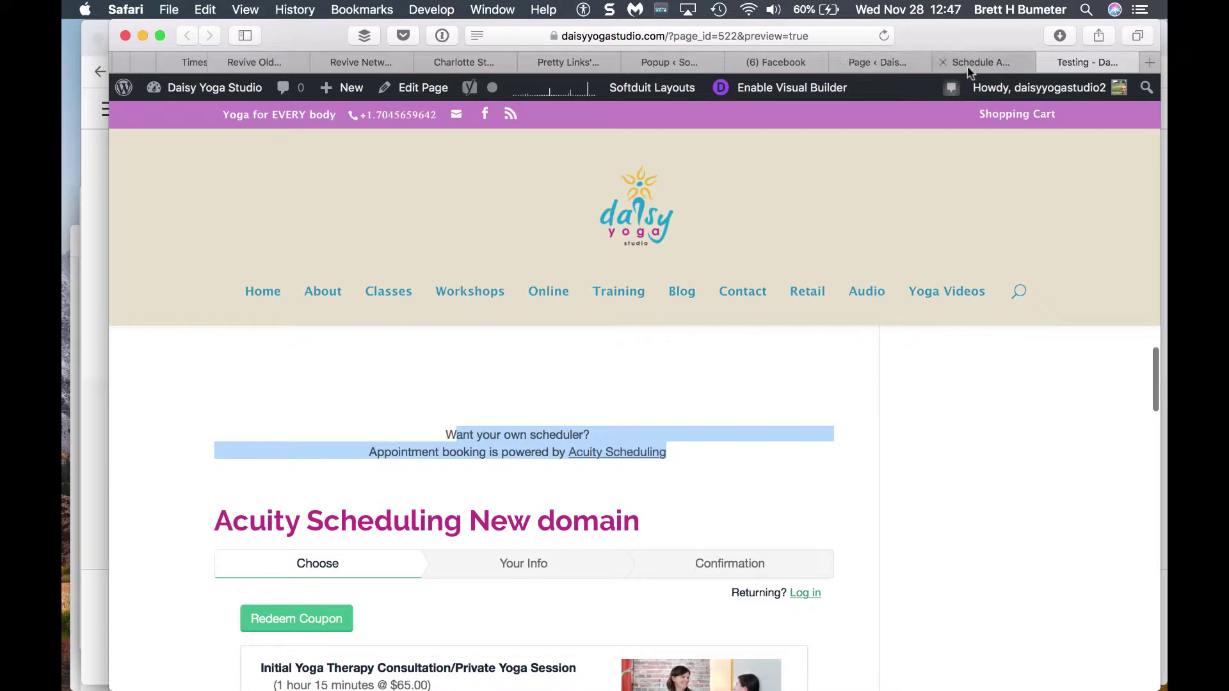
Open Installed Plugins in a new tab beside the Testing page editor
{"action": "left_click", "coordinate": [883, 62]}
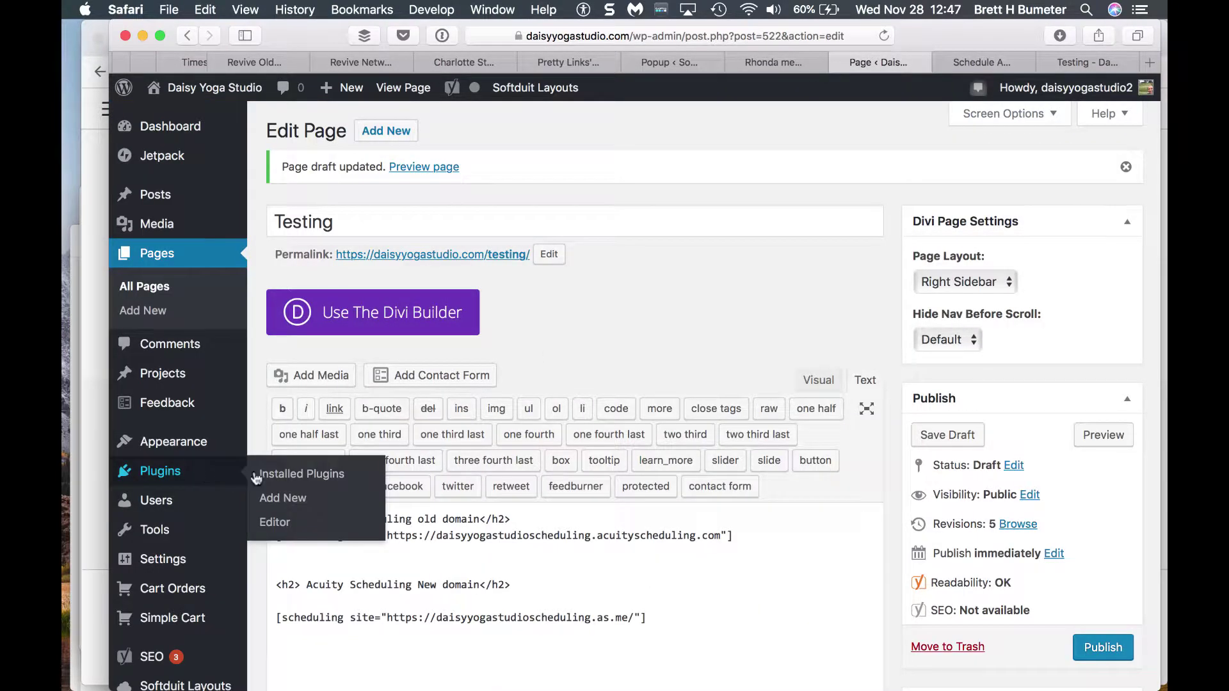
{"action": "right_click", "coordinate": [277, 478]}
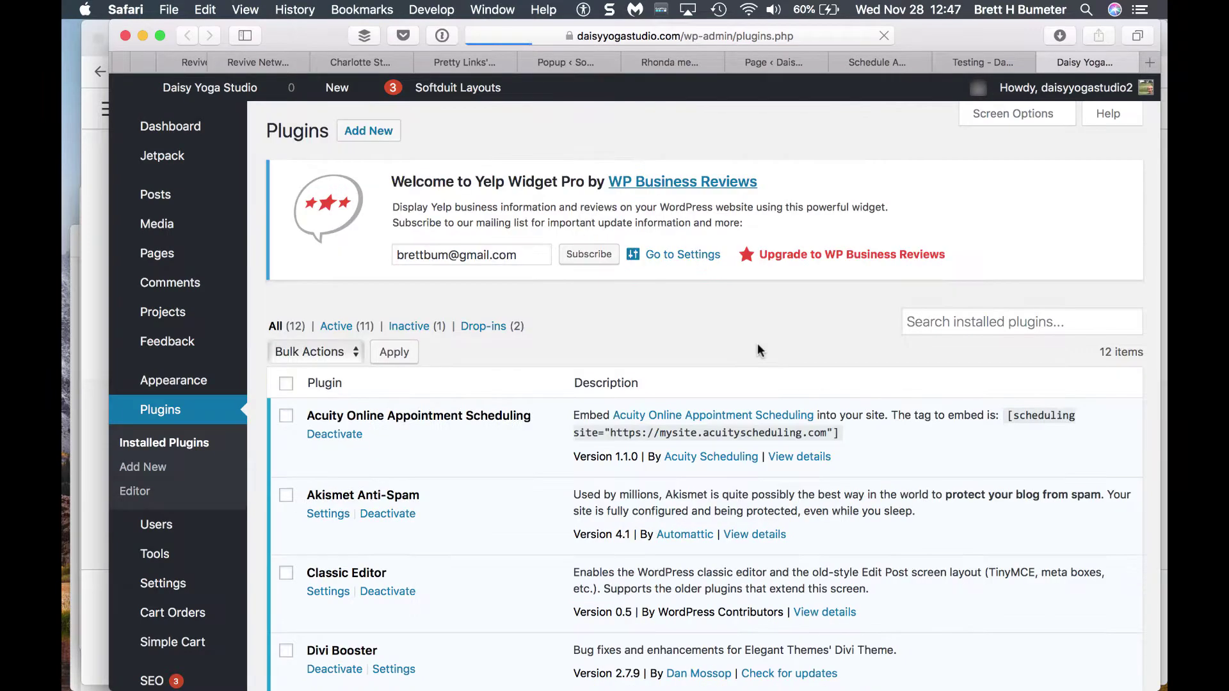
Open the Acuity Online Appointment Scheduling details and review its site, width, height (600px default) and border options
{"action": "scroll", "coordinate": [758, 343], "scroll_direction": "down", "scroll_amount": 3}
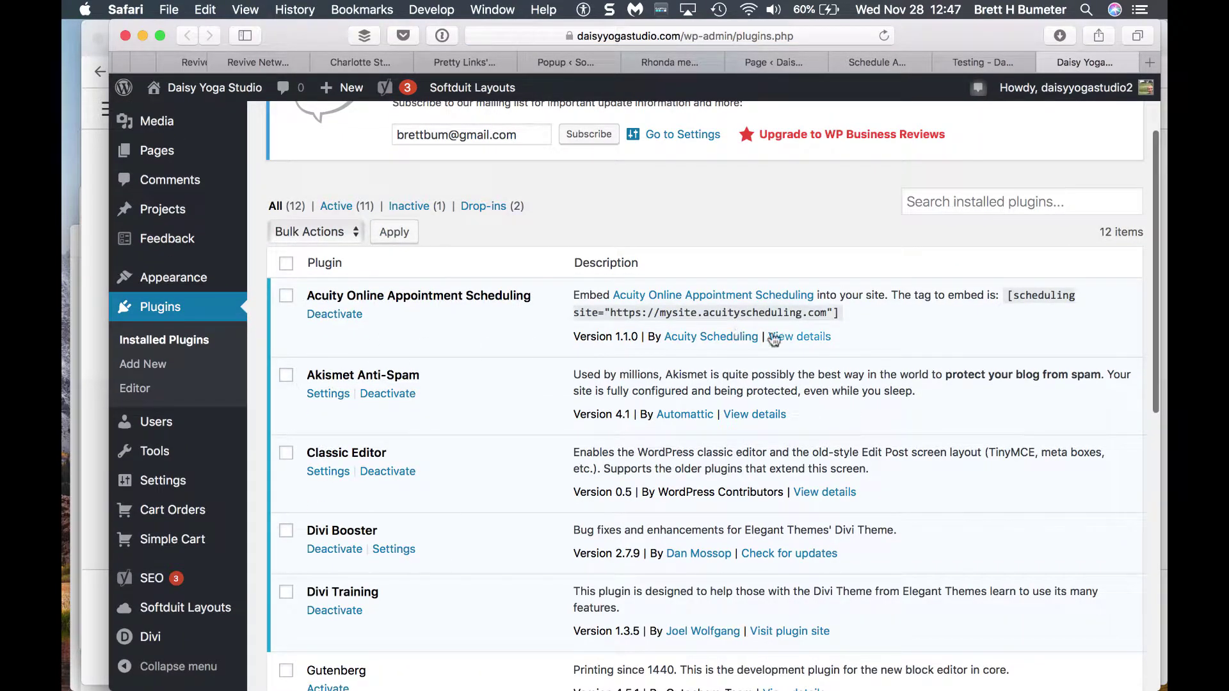
{"action": "left_click", "coordinate": [796, 337]}
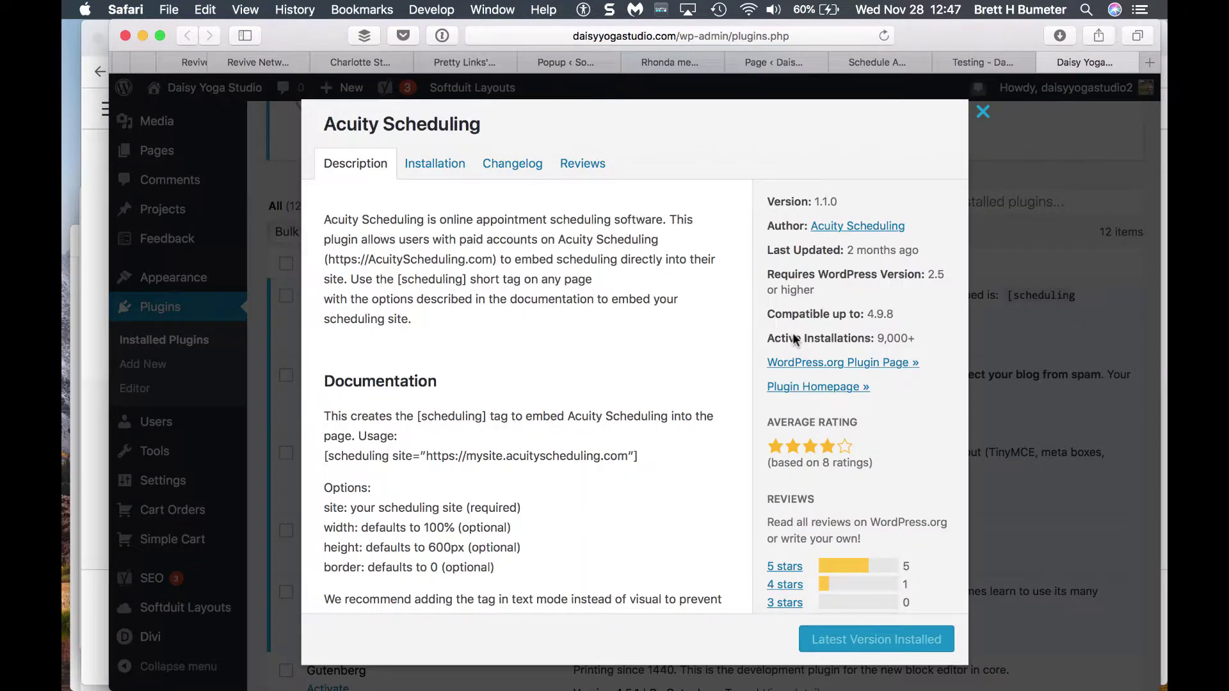
{"action": "scroll", "coordinate": [565, 417], "scroll_direction": "down", "scroll_amount": 1}
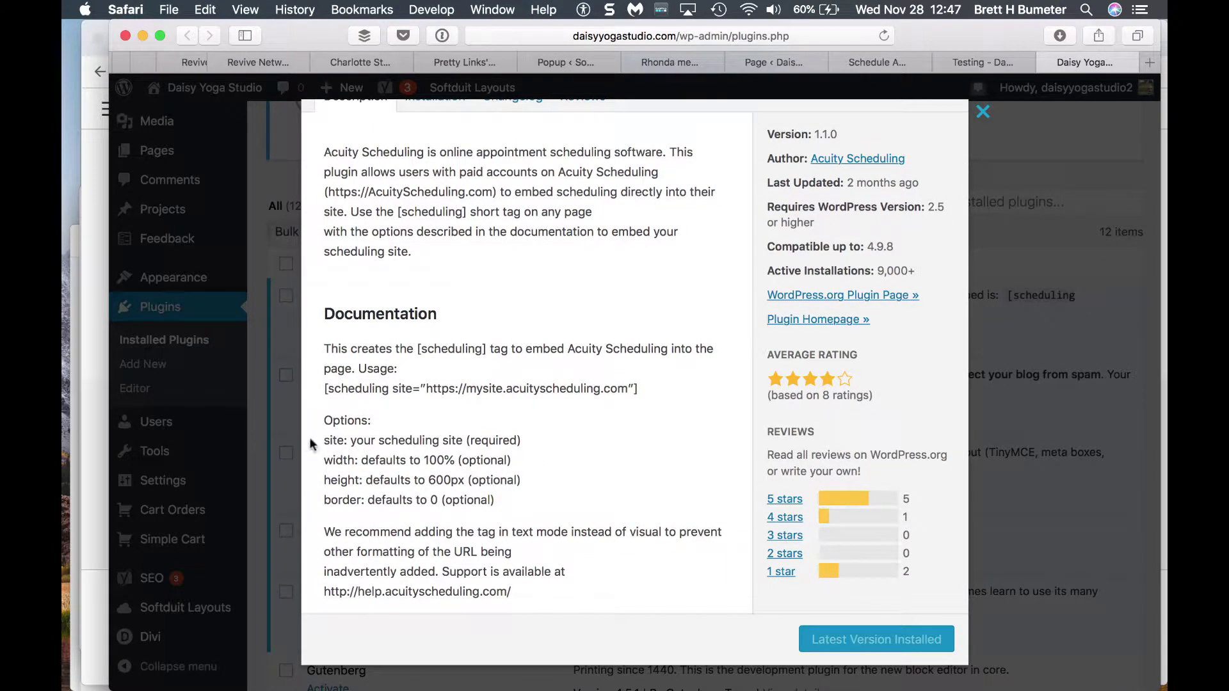
{"action": "left_click_drag", "start_coordinate": [324, 441], "coordinate": [442, 441]}
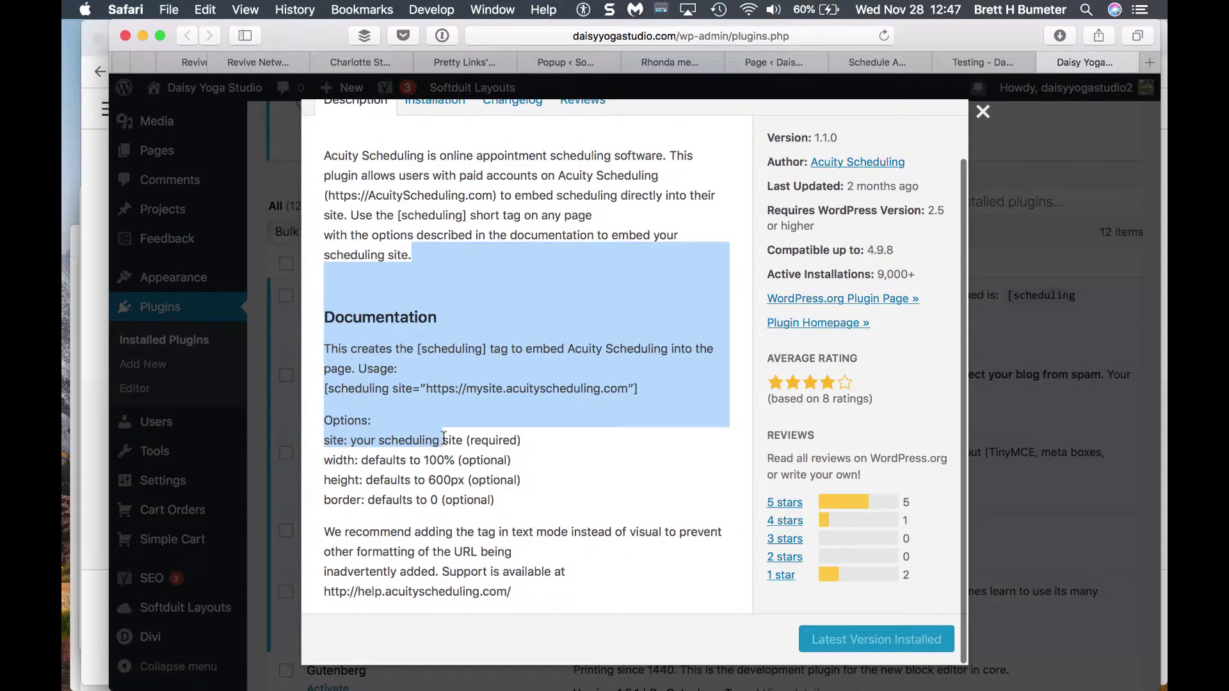
{"action": "triple_click", "coordinate": [444, 439]}
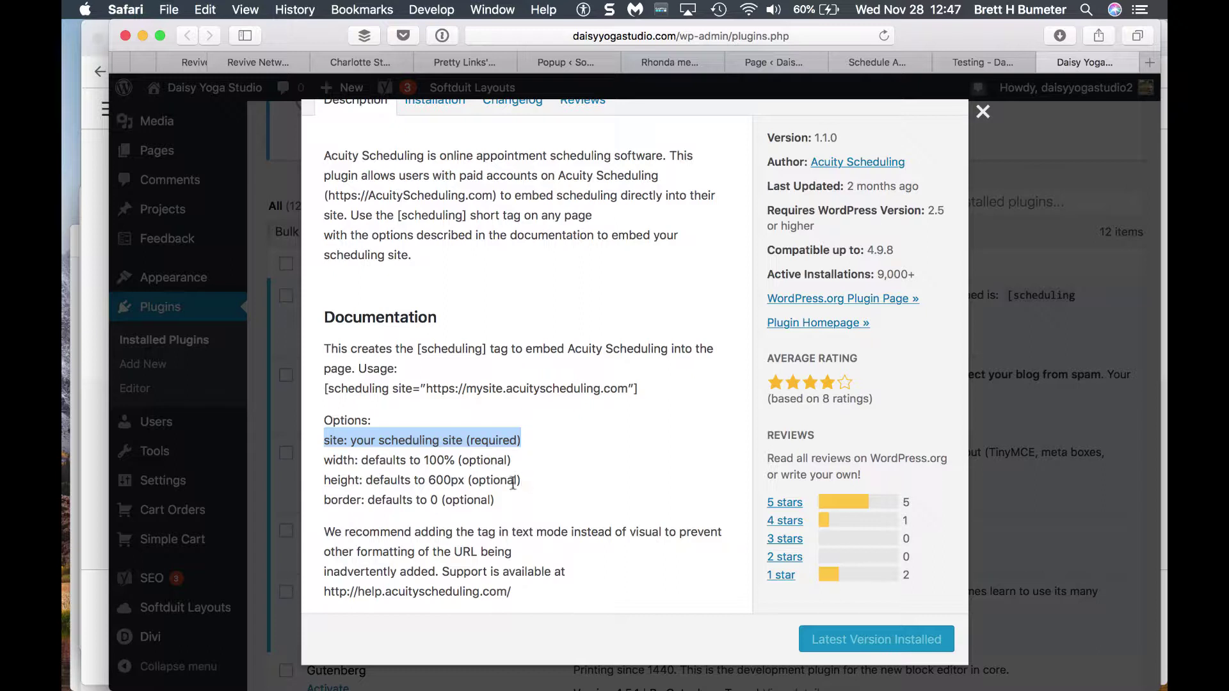
{"action": "left_click_drag", "start_coordinate": [529, 480], "coordinate": [403, 480]}
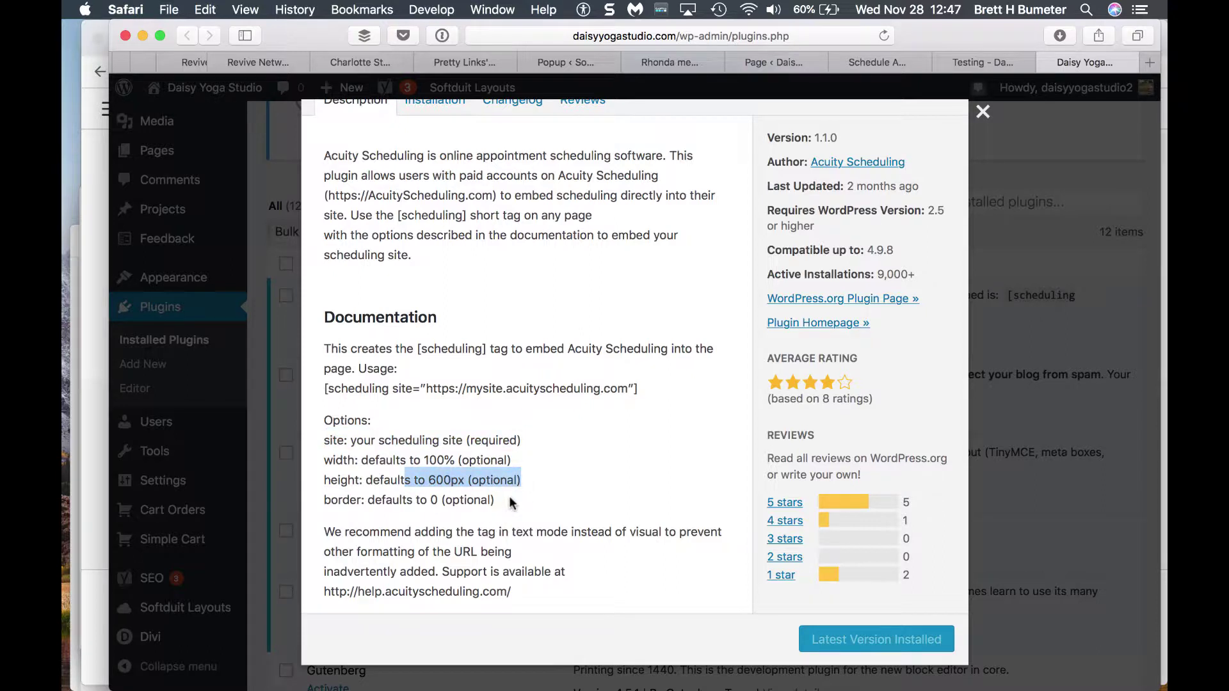
{"action": "scroll", "coordinate": [512, 504], "scroll_direction": "down", "scroll_amount": 1}
{"action": "scroll", "coordinate": [512, 504], "scroll_direction": "up", "scroll_amount": 1}
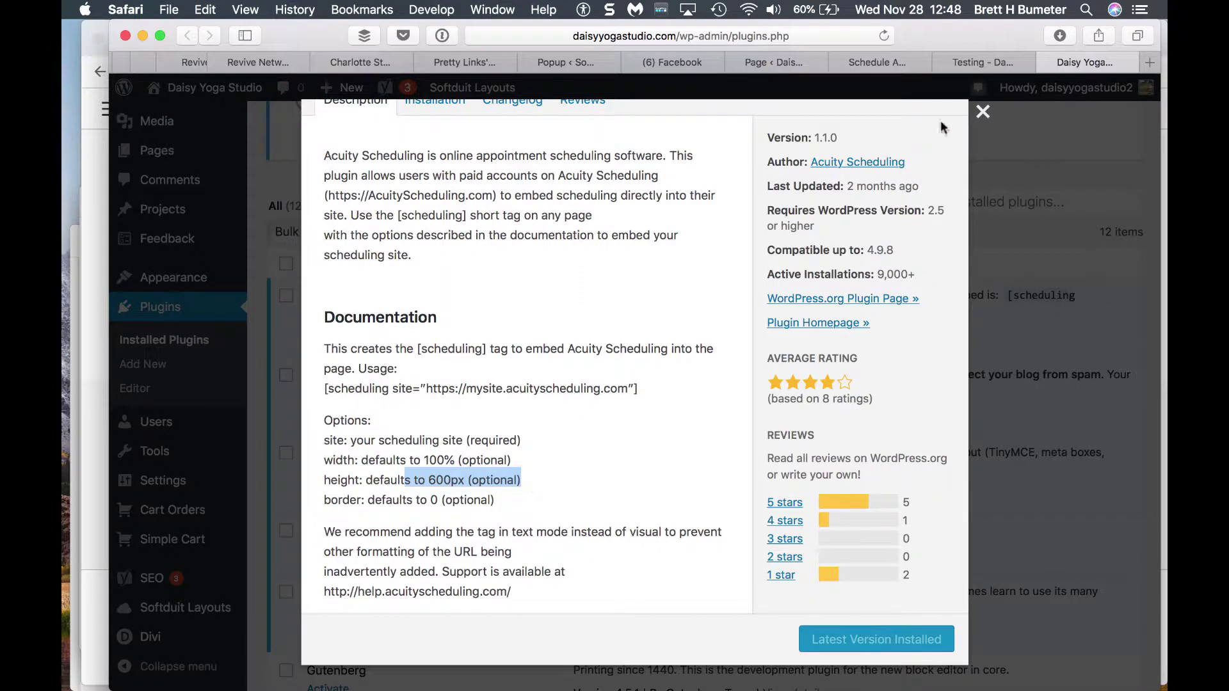
Add border="2px" to the new-domain shortcode and save the Testing draft
{"action": "left_click", "coordinate": [773, 62]}
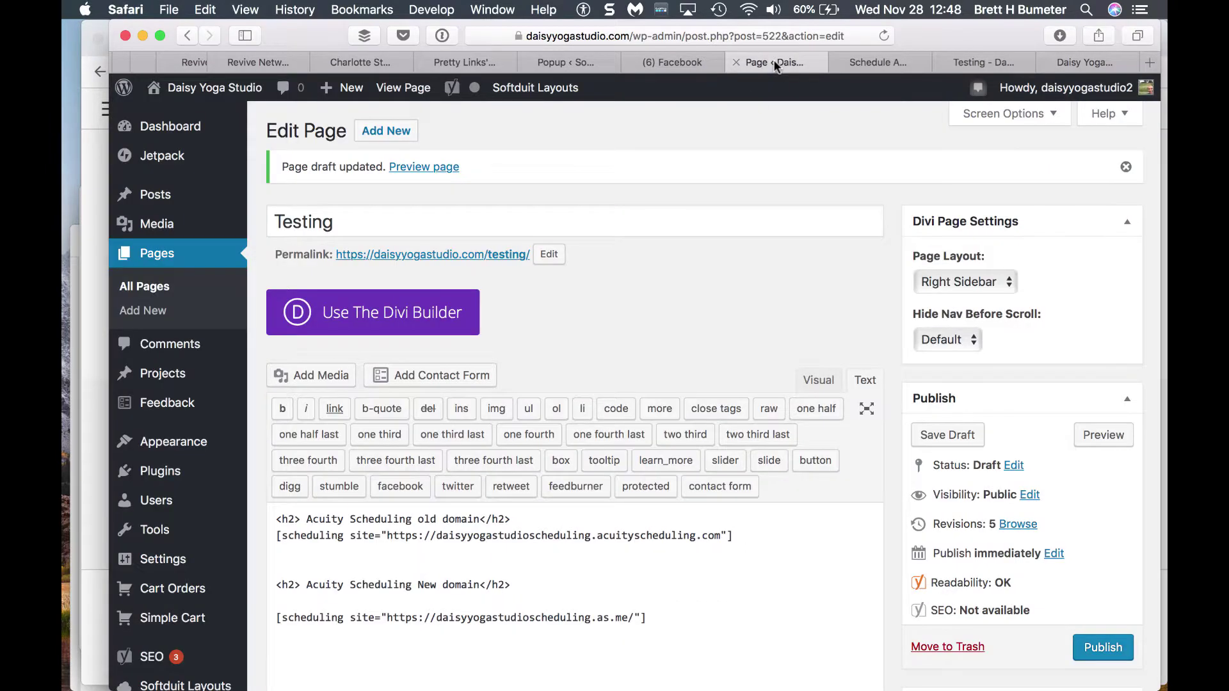
{"action": "left_click", "coordinate": [350, 618]}
{"action": "type", "text": "border="}
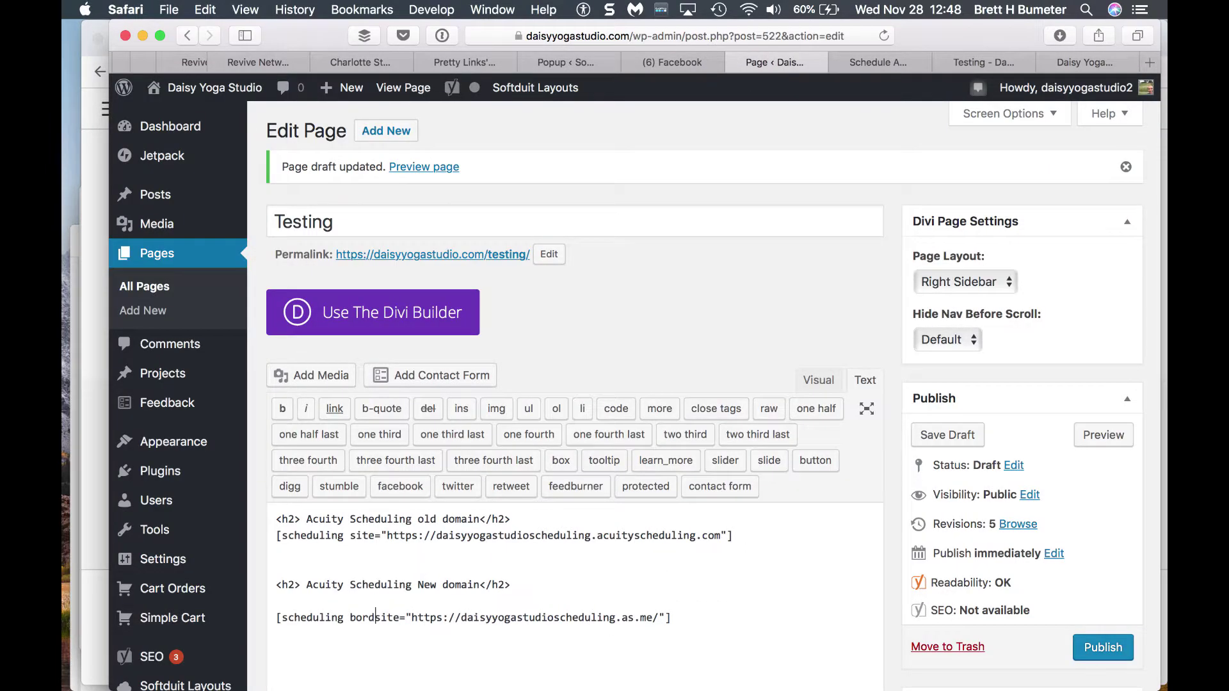
{"action": "type", "text": "\"\" "}
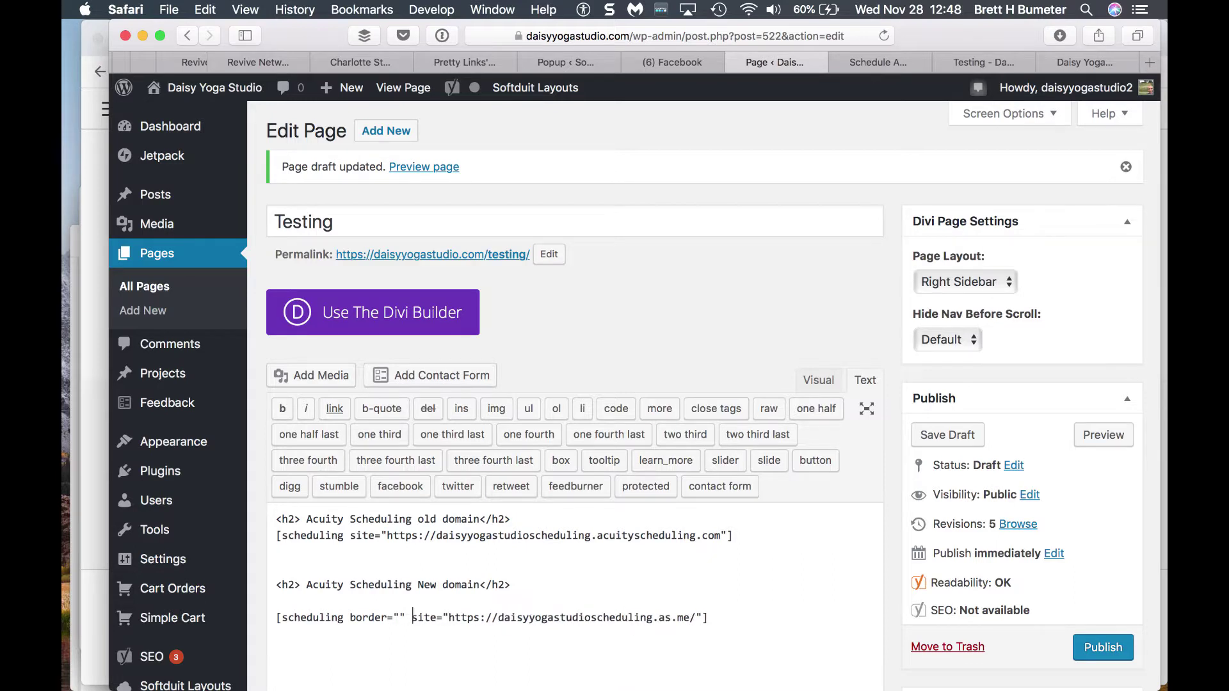
{"action": "type", "text": "2"}
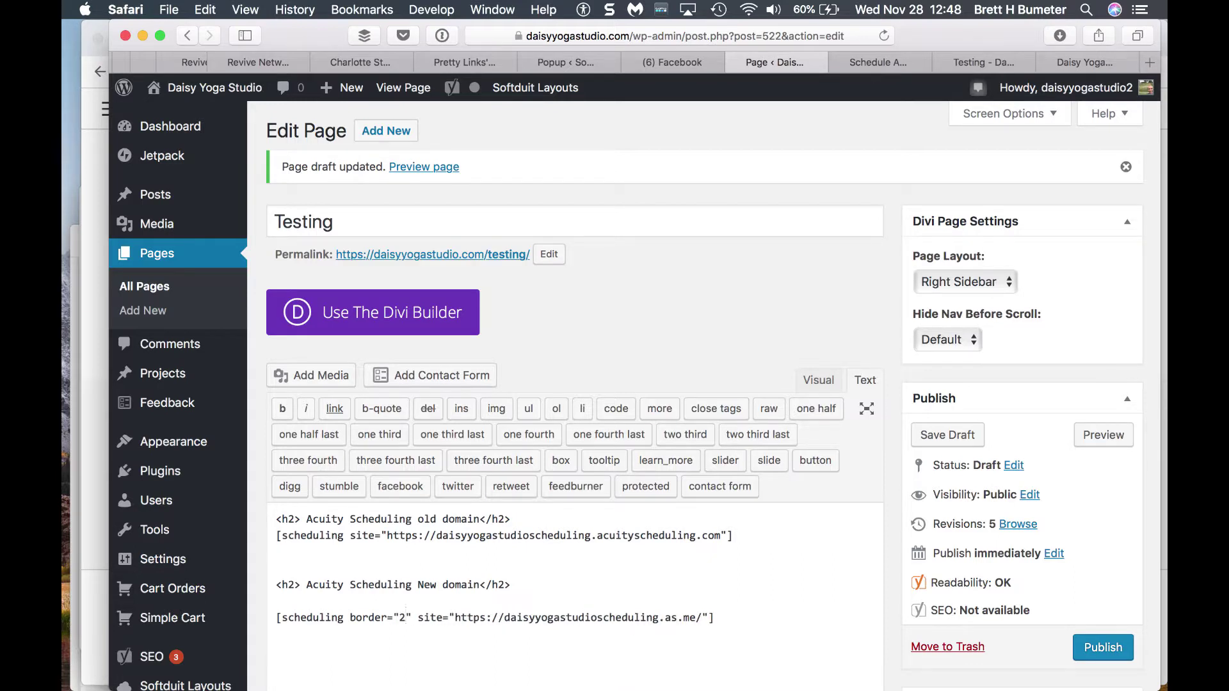
{"action": "type", "text": "px"}
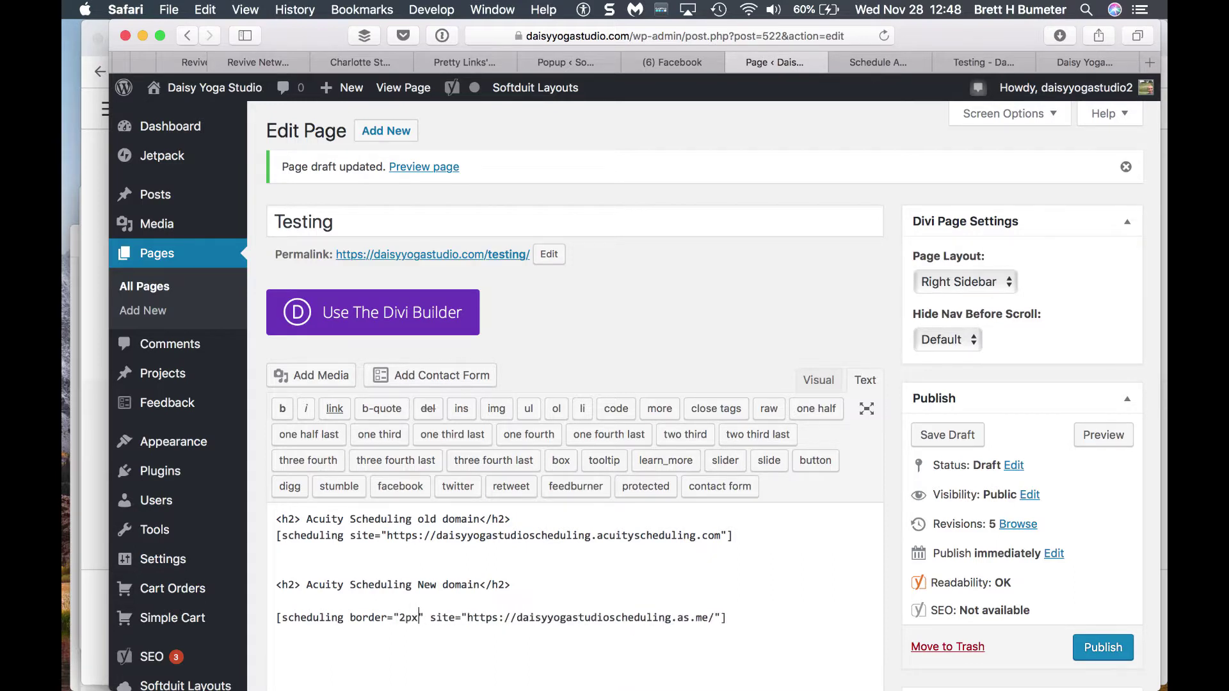
{"action": "left_click", "coordinate": [937, 433]}
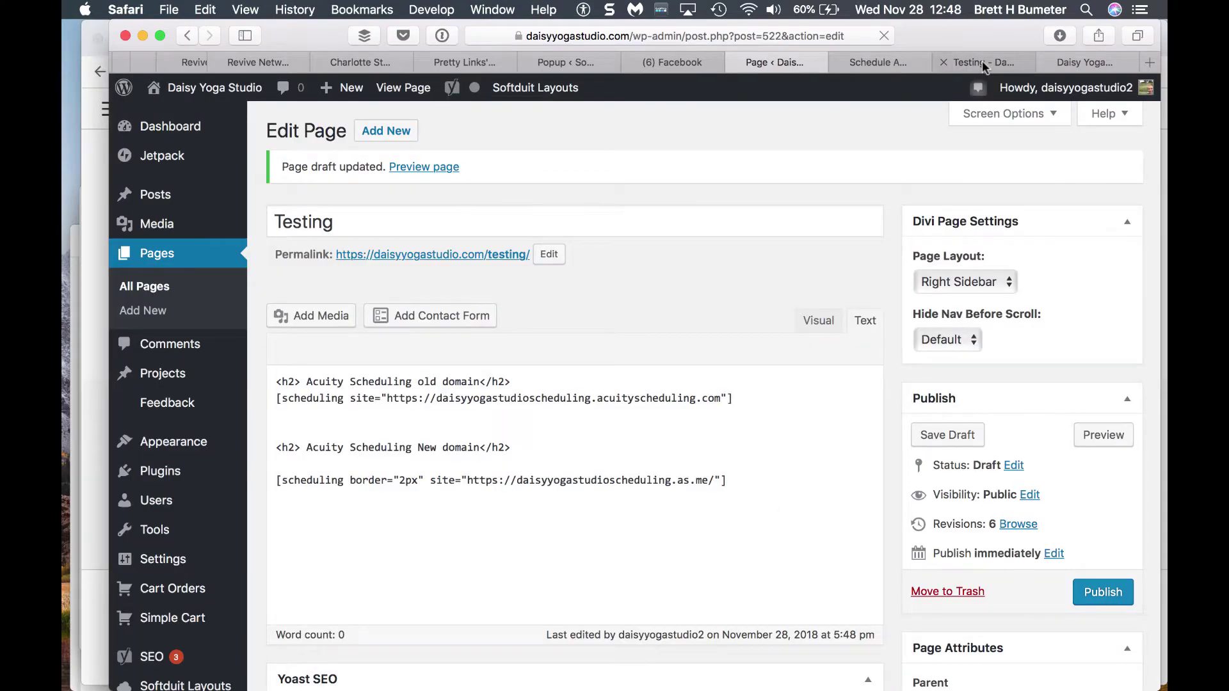
Preview the Testing draft and scroll through both Acuity booking widgets
{"action": "left_click", "coordinate": [982, 61]}
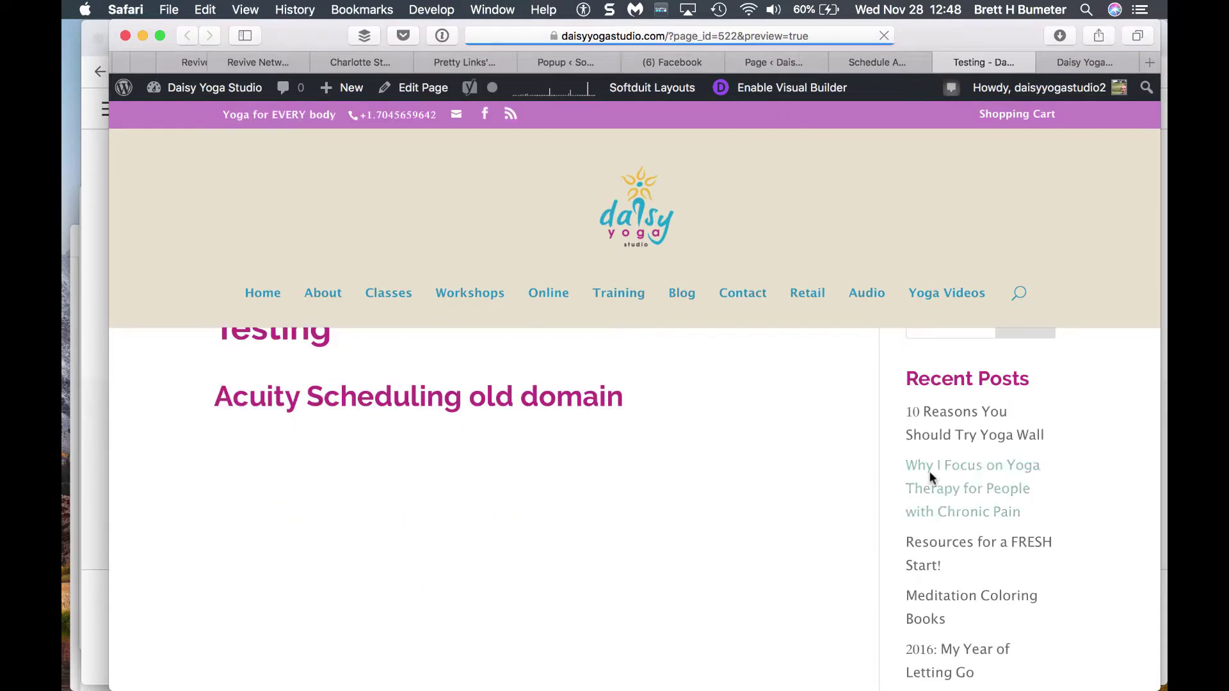
{"action": "scroll", "coordinate": [717, 521], "scroll_direction": "down", "scroll_amount": 15}
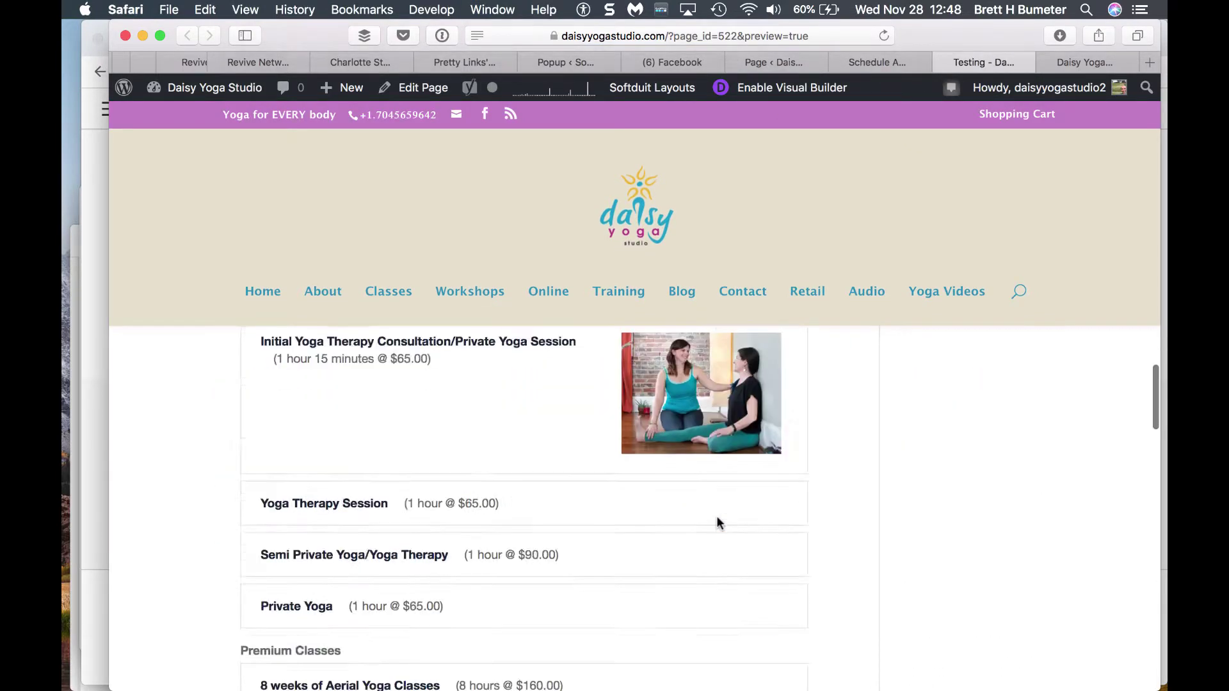
{"action": "scroll", "coordinate": [717, 518], "scroll_direction": "down", "scroll_amount": 20}
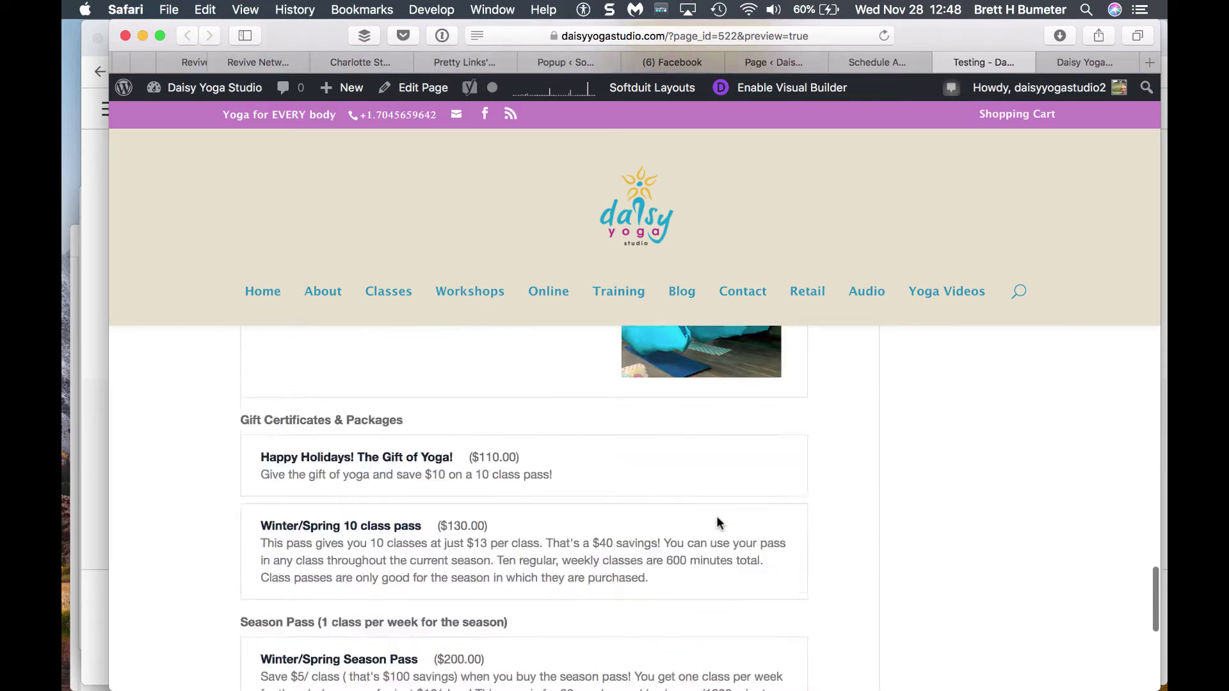
{"action": "scroll", "coordinate": [717, 522], "scroll_direction": "down", "scroll_amount": 3}
{"action": "scroll", "coordinate": [717, 521], "scroll_direction": "up", "scroll_amount": 15}
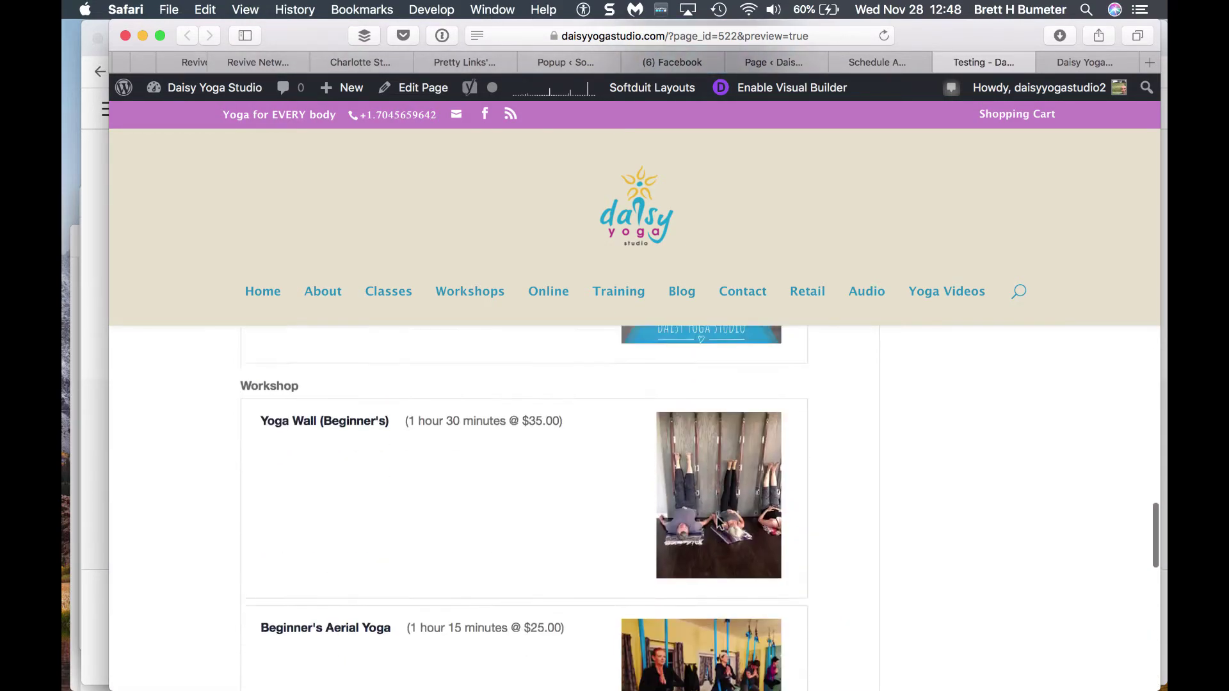
{"action": "scroll", "coordinate": [717, 517], "scroll_direction": "up", "scroll_amount": 20}
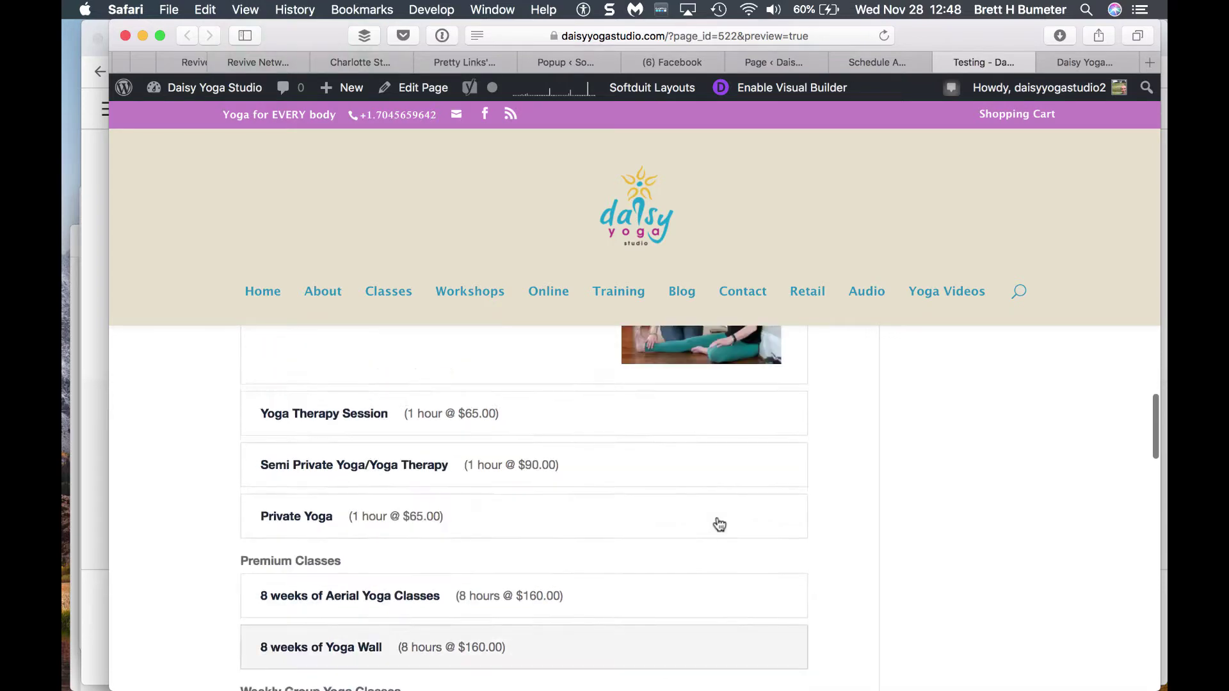
{"action": "scroll", "coordinate": [717, 517], "scroll_direction": "down", "scroll_amount": 2}
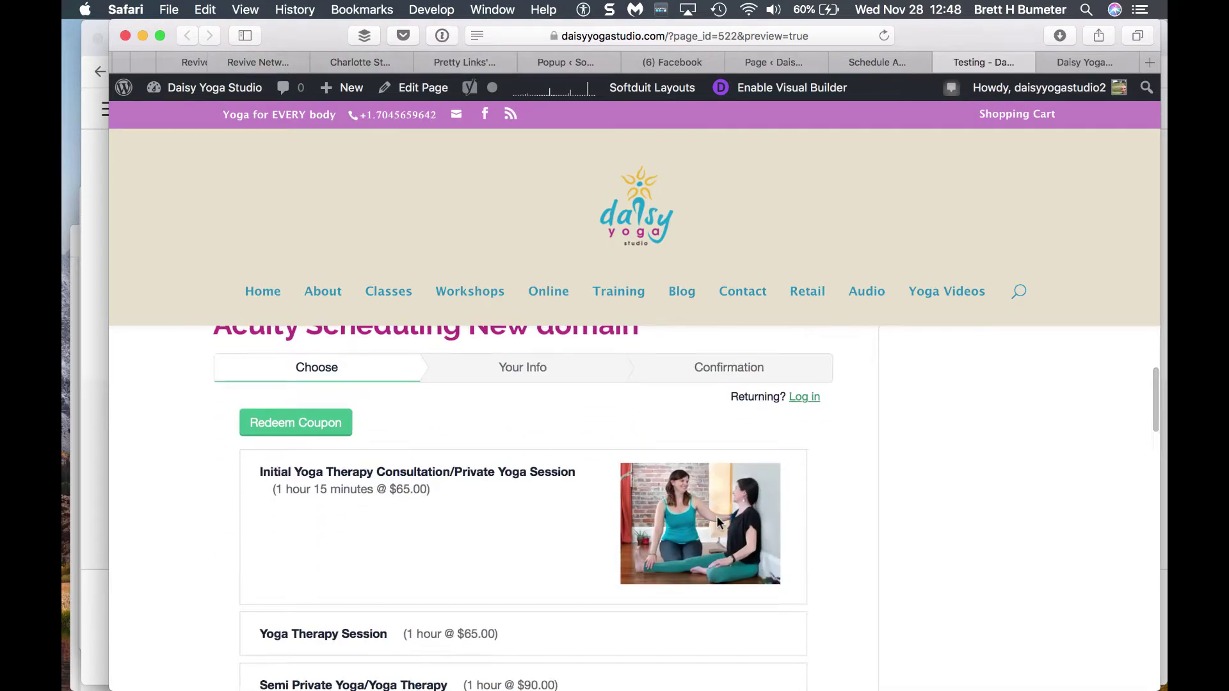
Change the new-domain shortcode's border from 2px to 2 and save the draft
{"action": "left_click", "coordinate": [773, 62]}
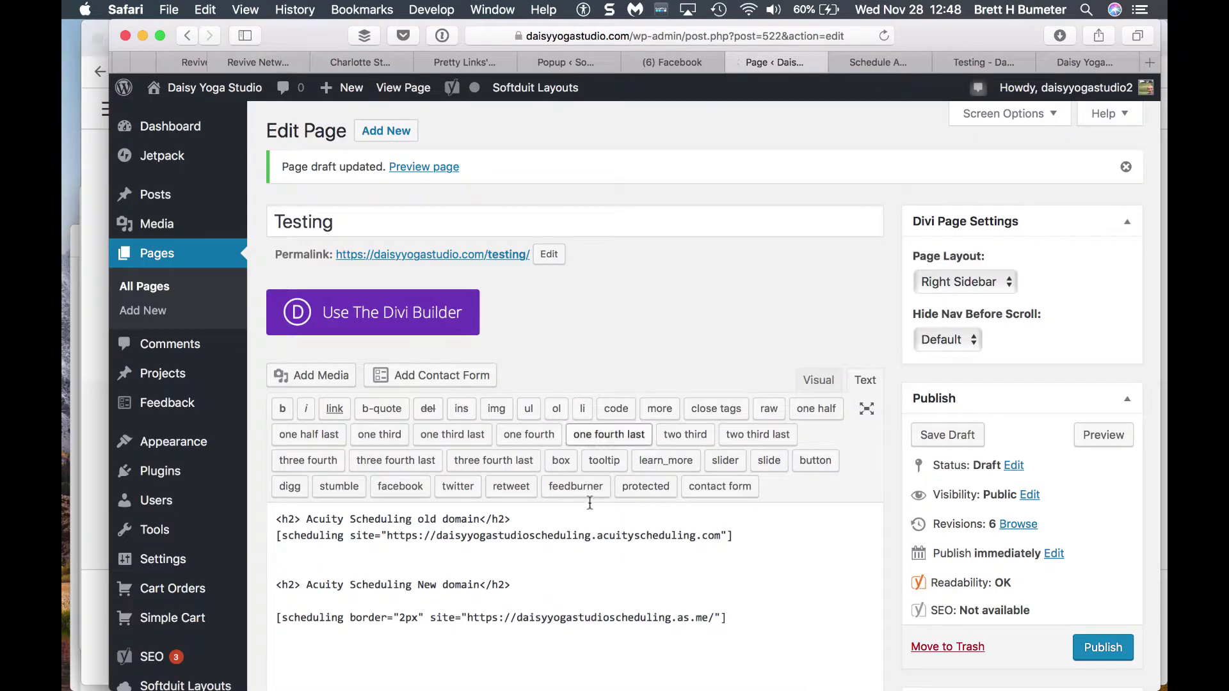
{"action": "scroll", "coordinate": [594, 520], "scroll_direction": "down", "scroll_amount": 3}
{"action": "scroll", "coordinate": [595, 520], "scroll_direction": "down", "scroll_amount": 1}
{"action": "left_click", "coordinate": [418, 506]}
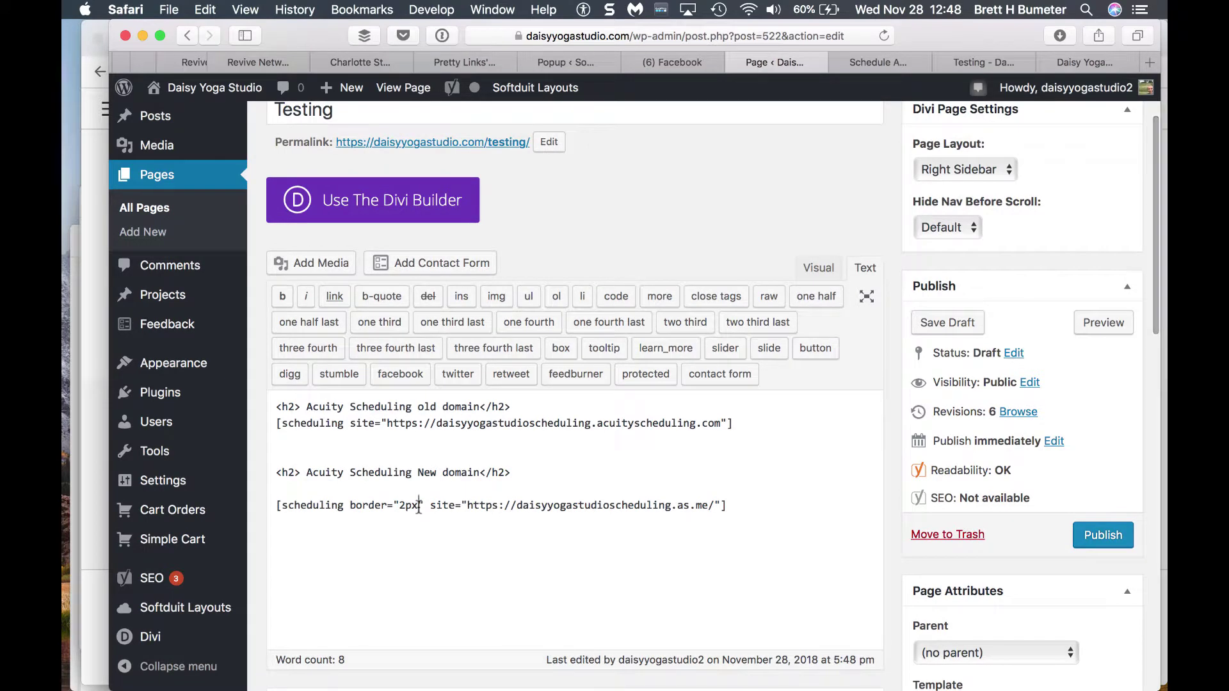
{"action": "key", "text": "BackSpace"}
{"action": "key", "text": "BackSpace"}
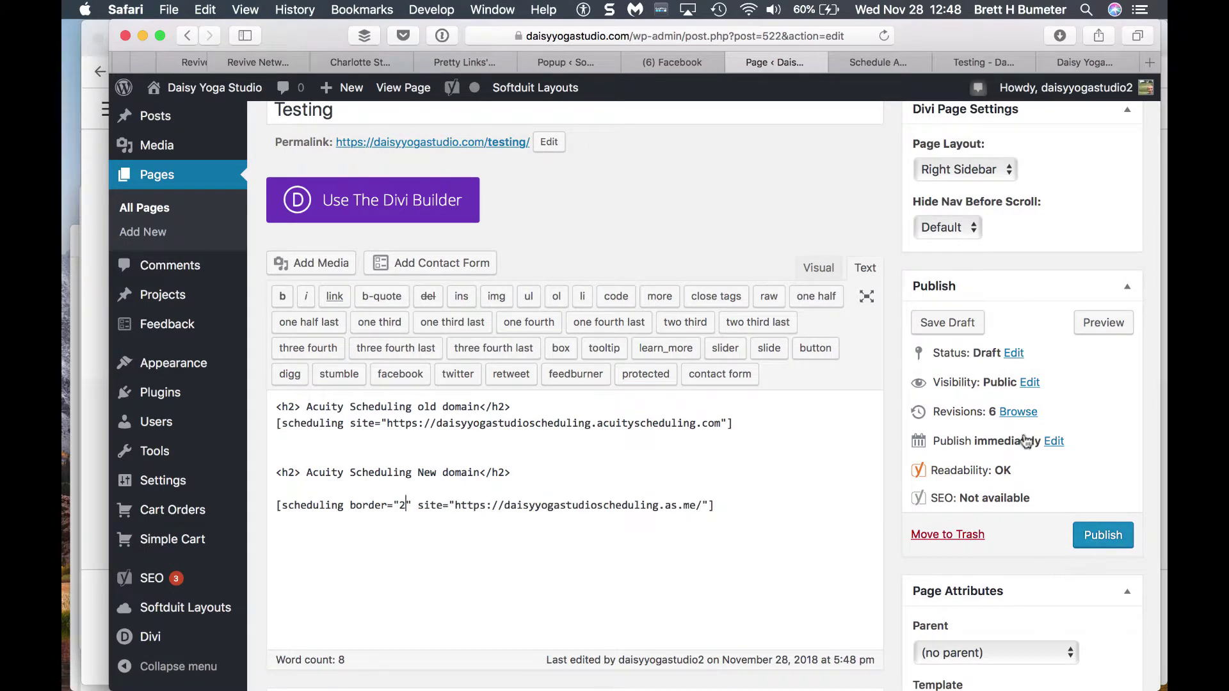
{"action": "left_click", "coordinate": [952, 327]}
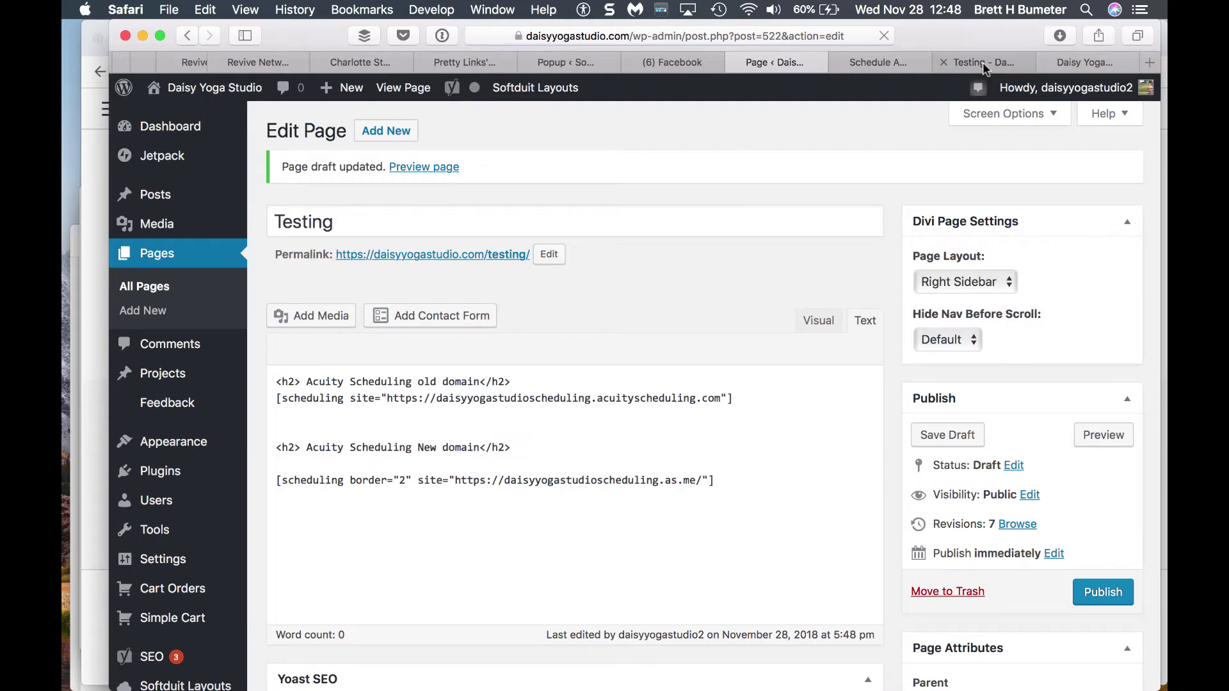
Reload the Testing preview and scroll through both Acuity booking forms with their classes and prices
{"action": "left_click", "coordinate": [982, 62]}
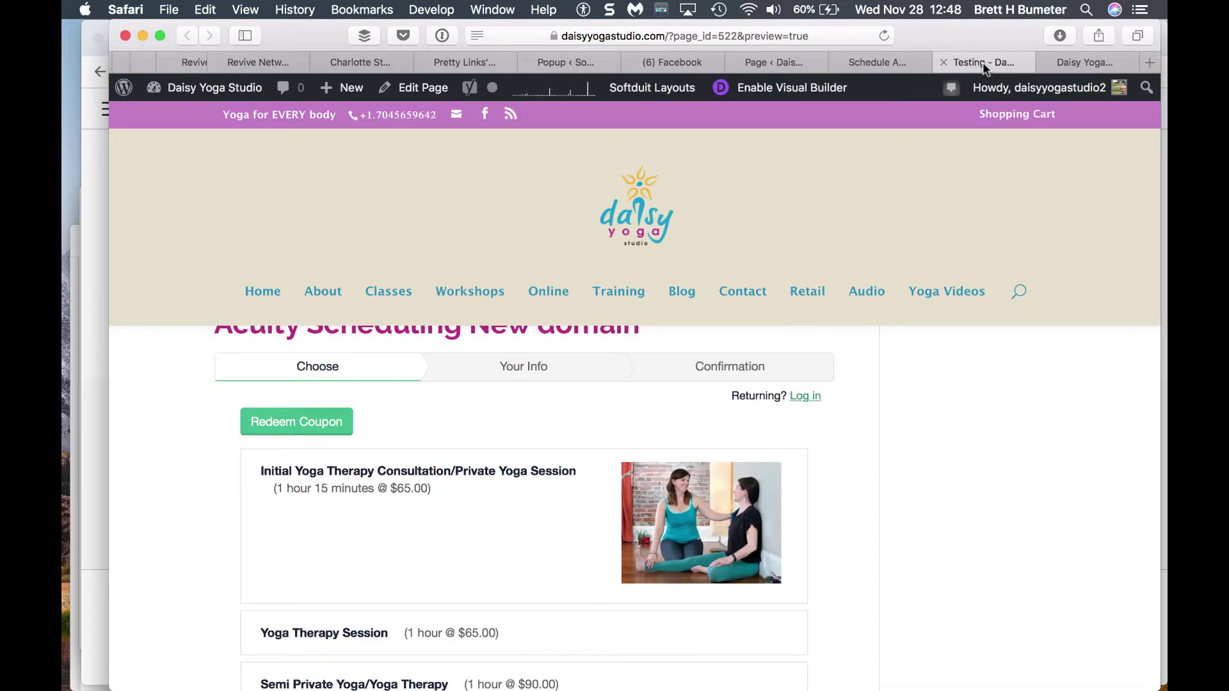
{"action": "left_click", "coordinate": [834, 40]}
{"action": "key", "text": "Return"}
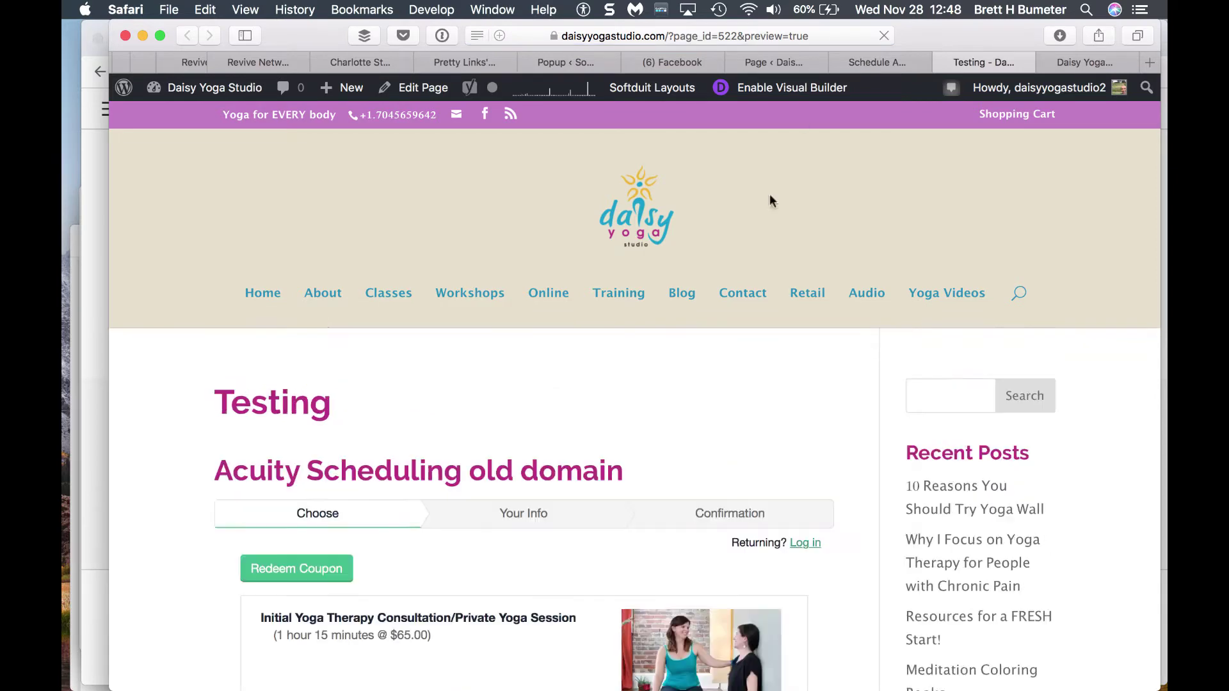
{"action": "scroll", "coordinate": [731, 423], "scroll_direction": "down", "scroll_amount": 15}
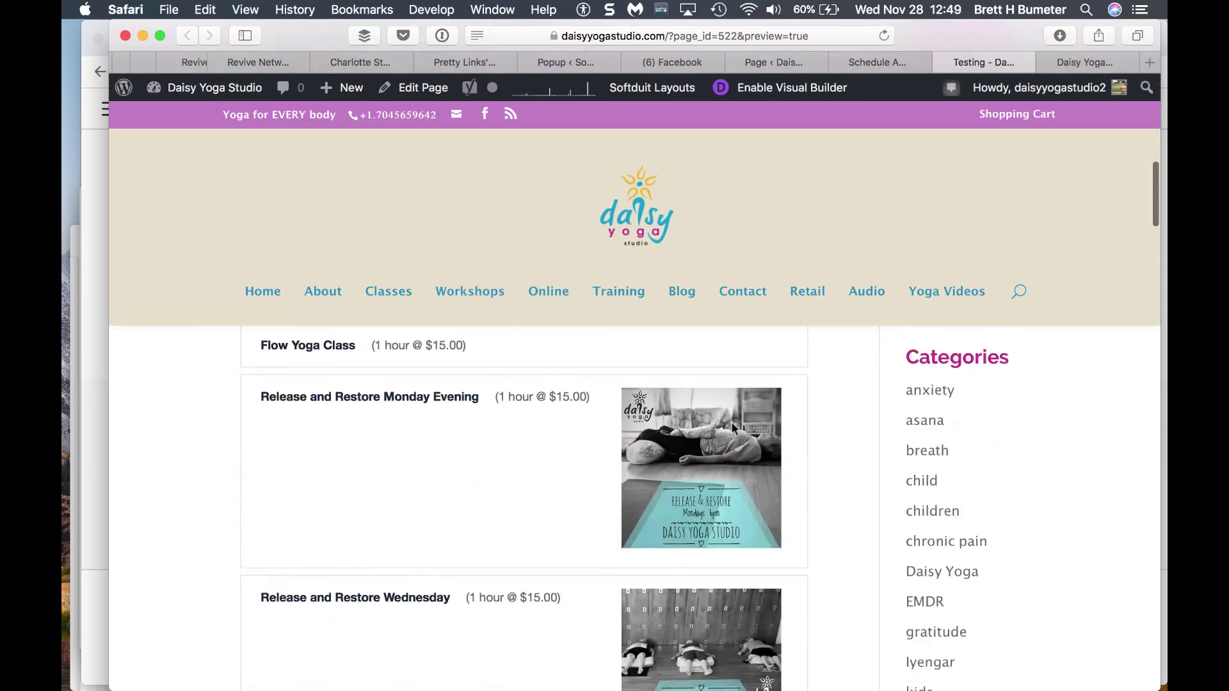
{"action": "scroll", "coordinate": [733, 427], "scroll_direction": "down", "scroll_amount": 15}
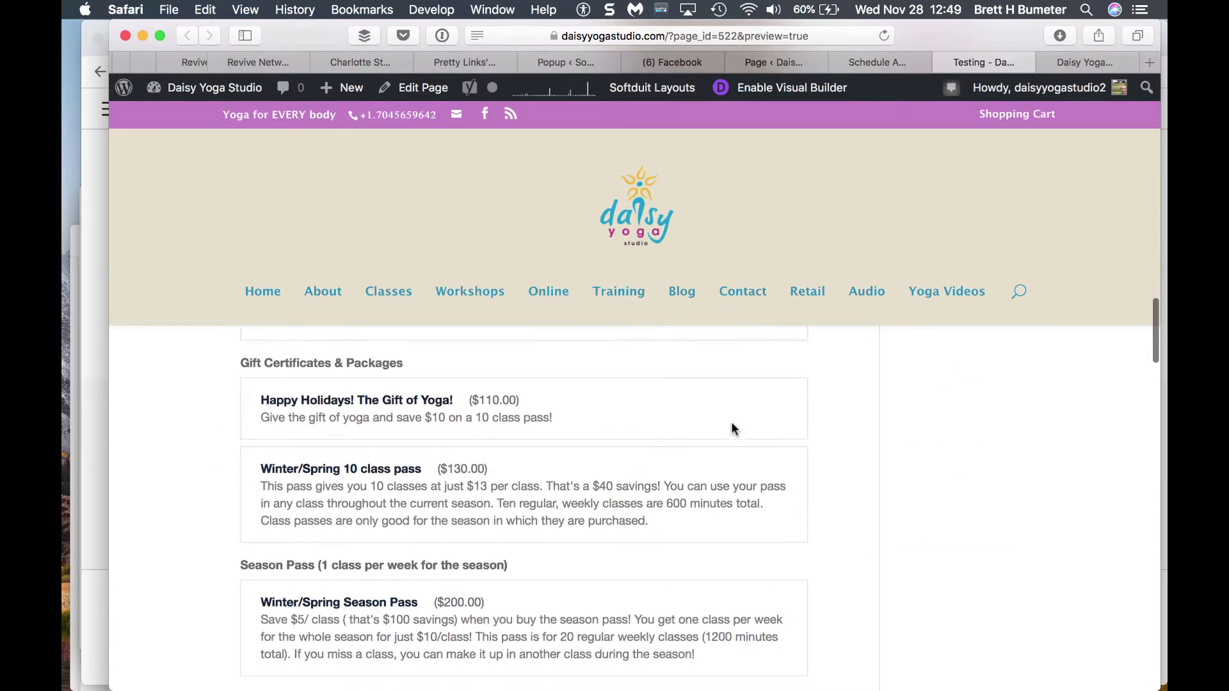
{"action": "scroll", "coordinate": [734, 431], "scroll_direction": "down", "scroll_amount": 15}
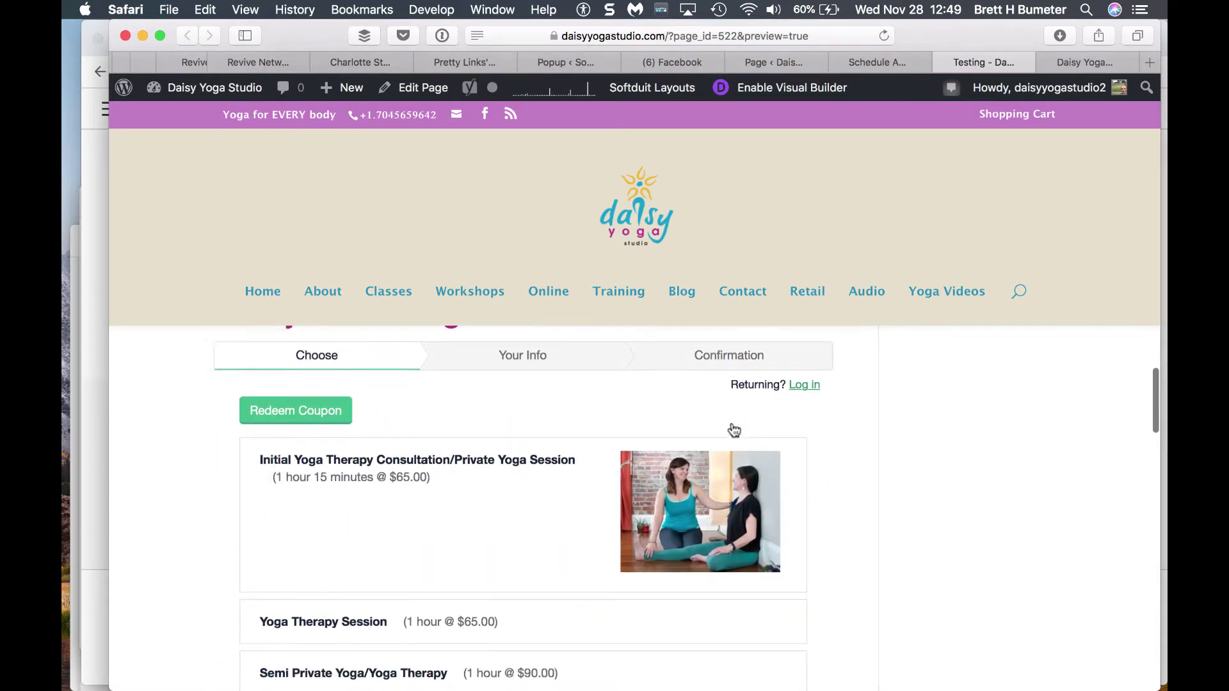
{"action": "scroll", "coordinate": [734, 430], "scroll_direction": "up", "scroll_amount": 10}
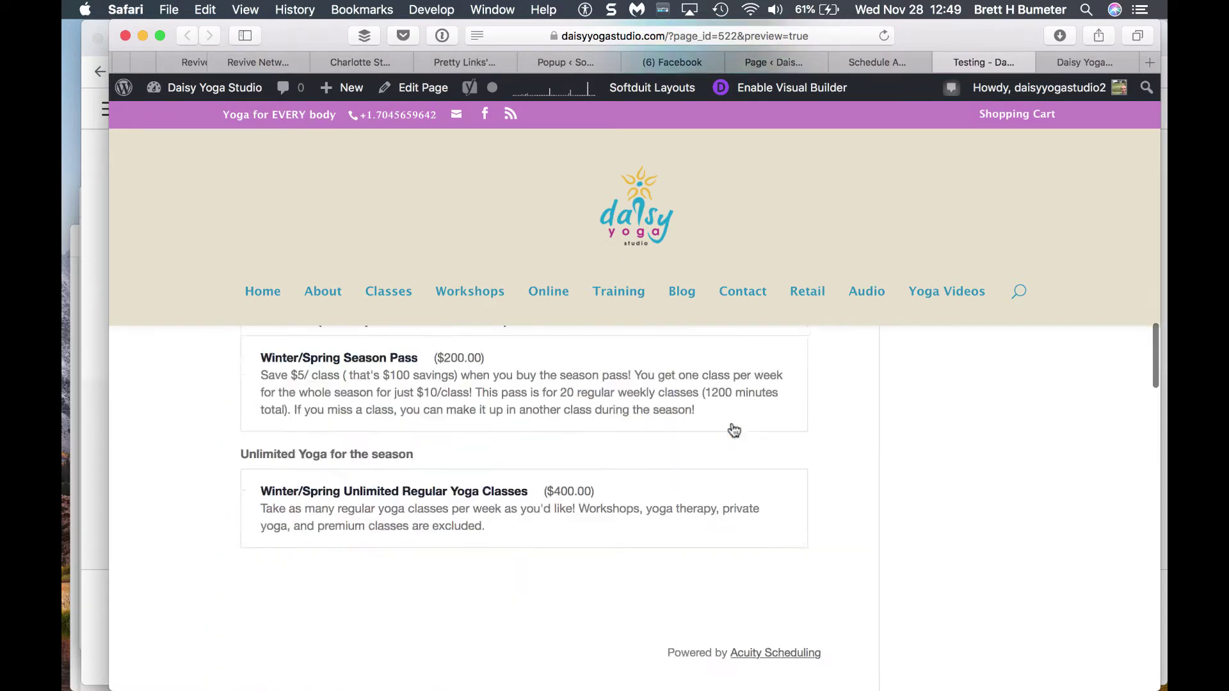
{"action": "scroll", "coordinate": [734, 430], "scroll_direction": "down", "scroll_amount": 5}
{"action": "scroll", "coordinate": [734, 430], "scroll_direction": "down", "scroll_amount": 15}
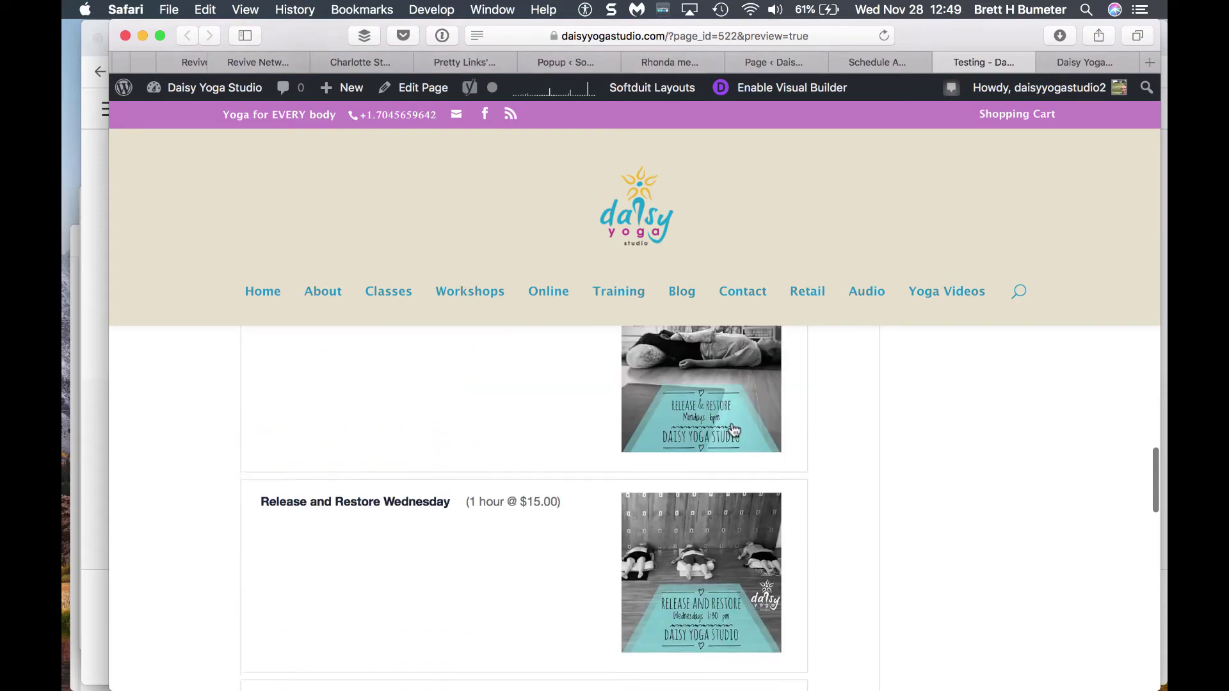
{"action": "scroll", "coordinate": [734, 430], "scroll_direction": "down", "scroll_amount": 20}
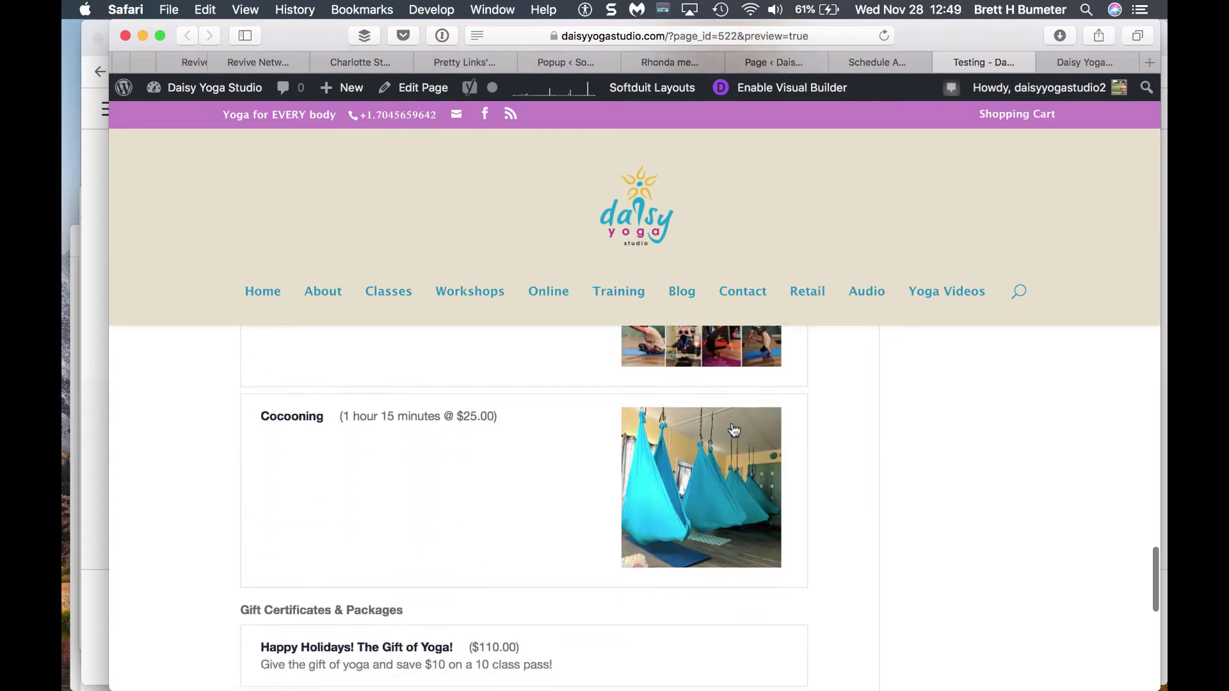
{"action": "scroll", "coordinate": [734, 430], "scroll_direction": "down", "scroll_amount": 5}
{"action": "scroll", "coordinate": [734, 430], "scroll_direction": "up", "scroll_amount": 20}
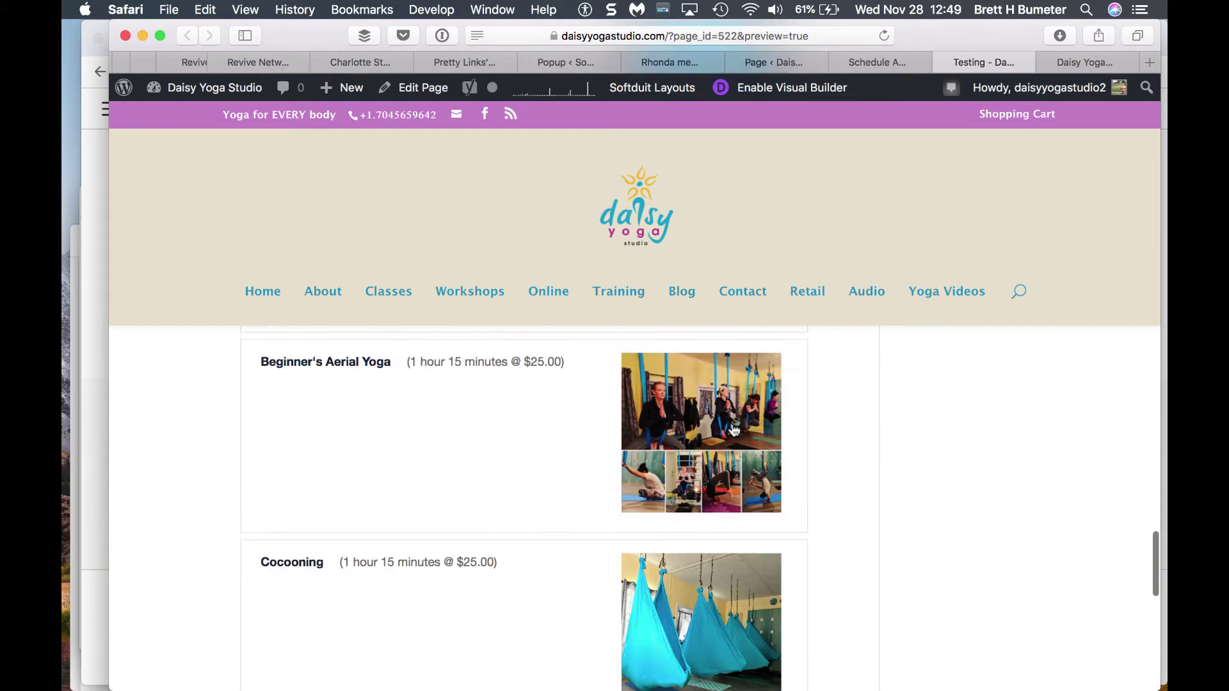
{"action": "scroll", "coordinate": [734, 430], "scroll_direction": "up", "scroll_amount": 15}
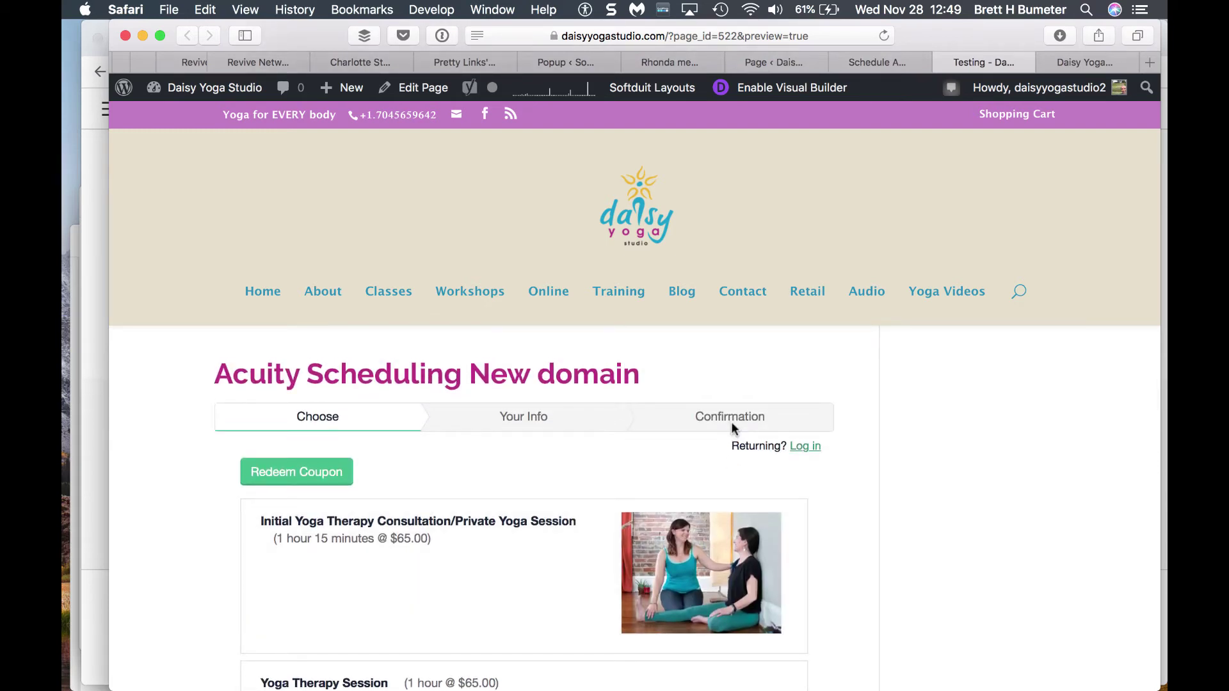
{"action": "scroll", "coordinate": [731, 421], "scroll_direction": "up", "scroll_amount": 3}
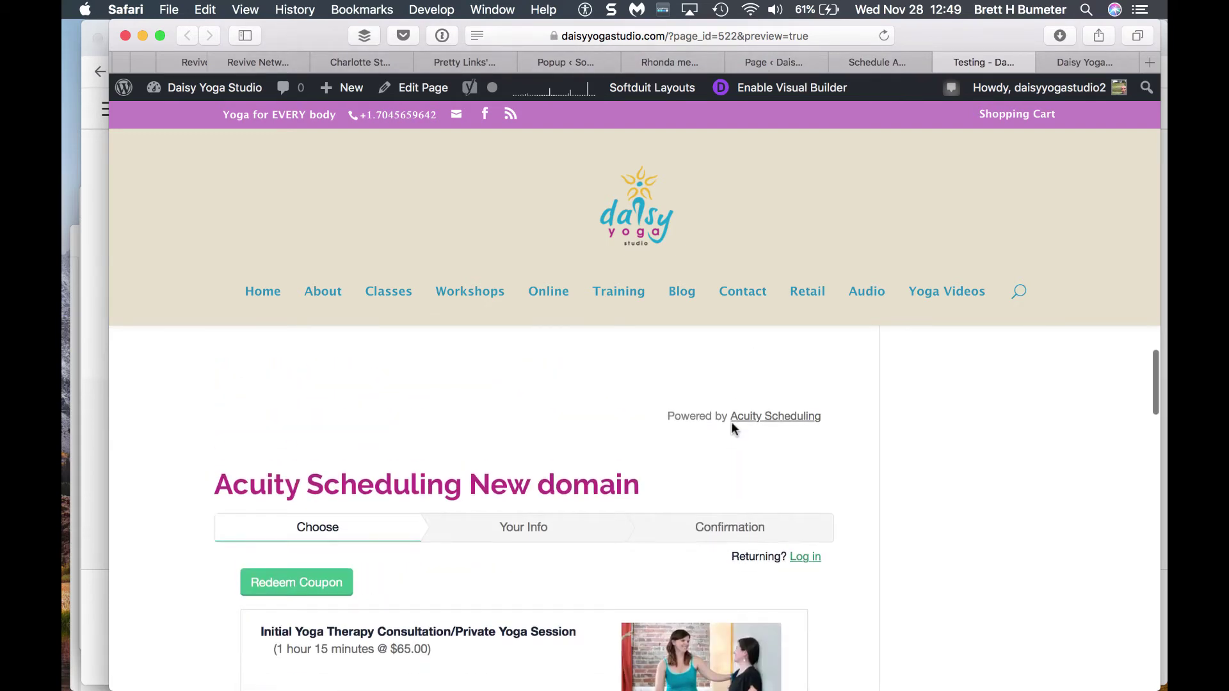
{"action": "scroll", "coordinate": [730, 421], "scroll_direction": "down", "scroll_amount": 10}
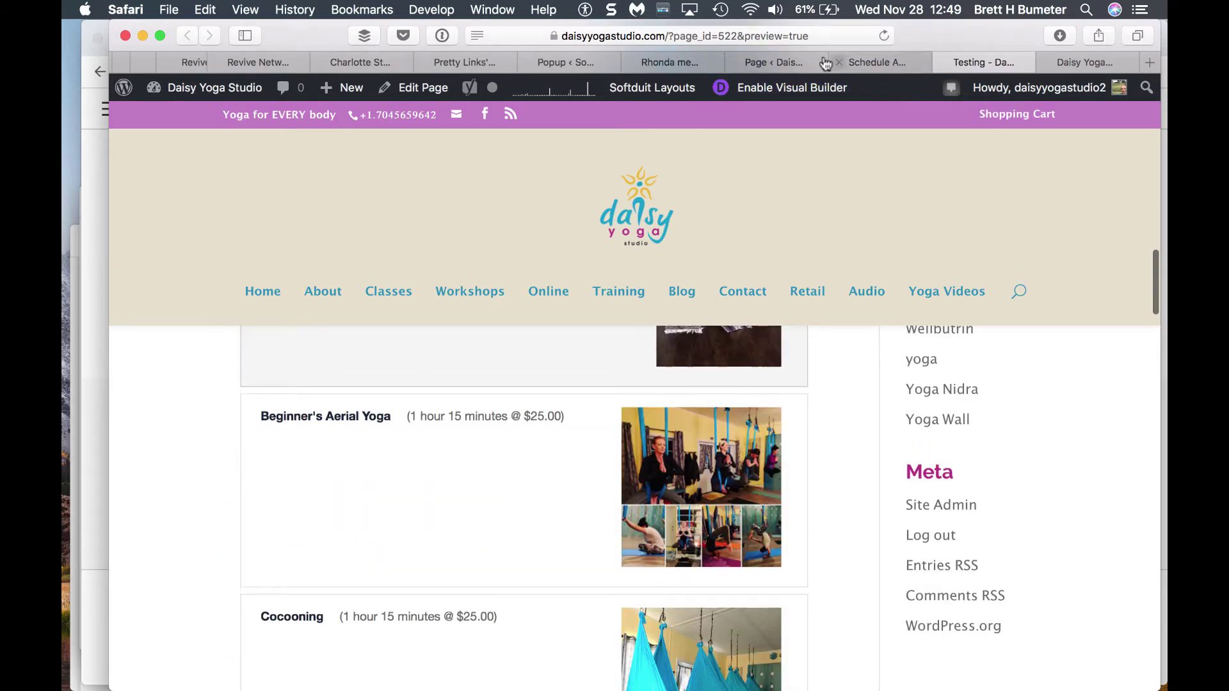
Delete both h2 headings and the old-domain shortcode from the Testing page text
{"action": "left_click", "coordinate": [782, 66]}
{"action": "scroll", "coordinate": [535, 491], "scroll_direction": "down", "scroll_amount": 2}
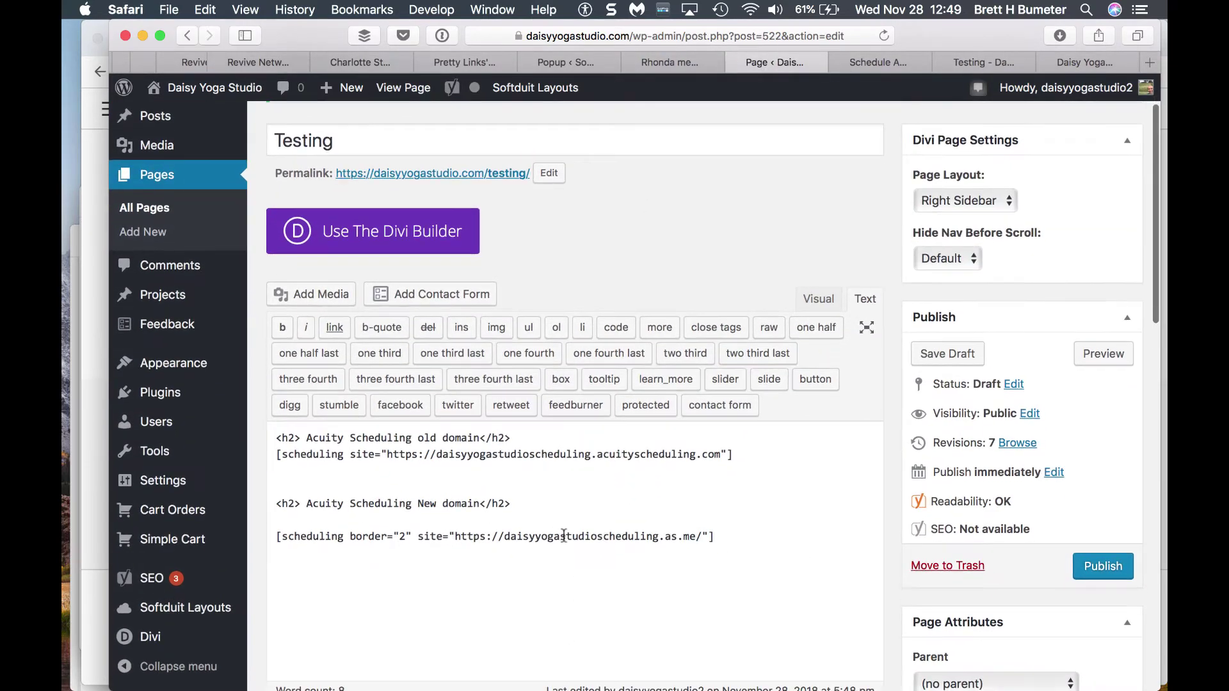
{"action": "left_click_drag", "start_coordinate": [534, 490], "coordinate": [276, 437]}
{"action": "key", "text": "BackSpace"}
{"action": "key", "text": "shift+Down"}
{"action": "key", "text": "shift+Down"}
{"action": "key", "text": "shift+Down"}
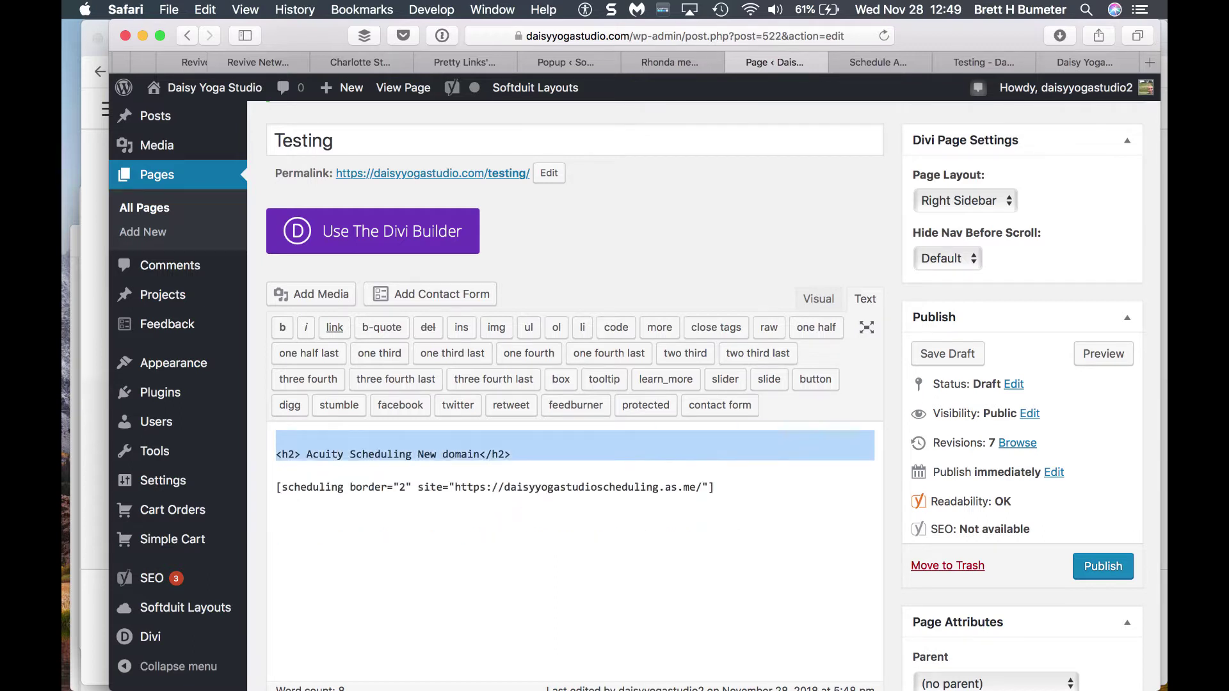
{"action": "key", "text": "BackSpace"}
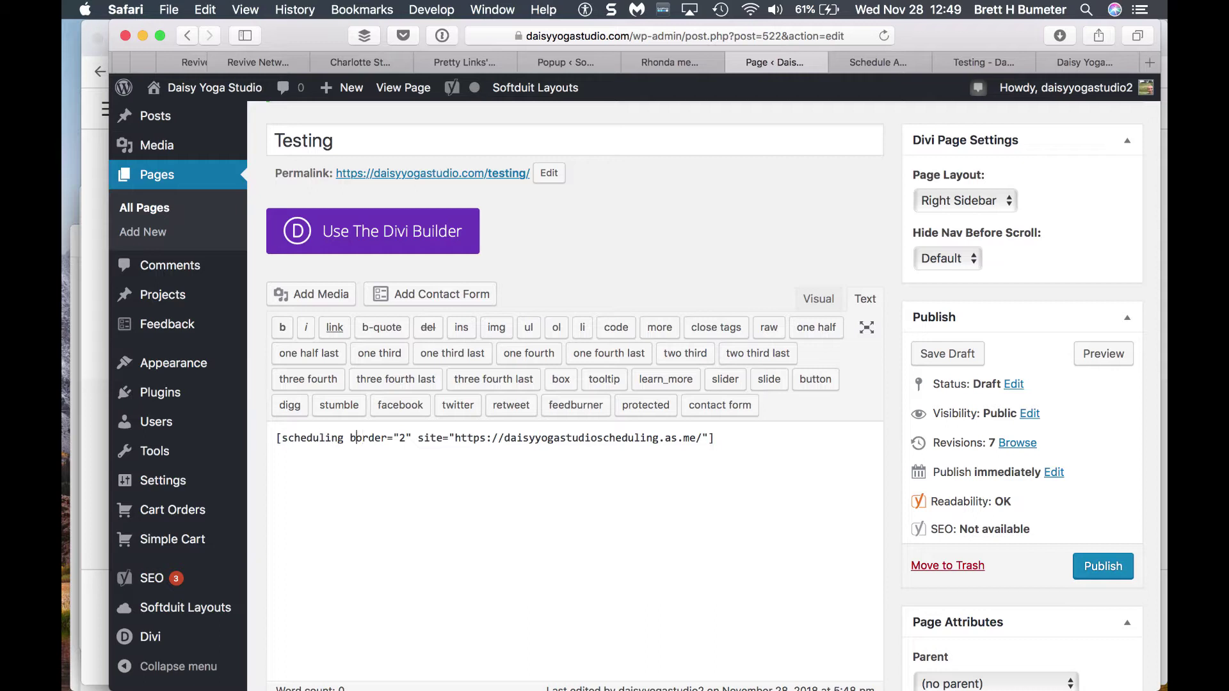
Remove border="2" from the remaining new-domain shortcode and save the draft
{"action": "key", "text": "shift+Right"}
{"action": "key", "text": "shift+Right"}
{"action": "key", "text": "shift+Right"}
{"action": "key", "text": "shift+Right"}
{"action": "key", "text": "shift+Right"}
{"action": "key", "text": "shift+Right"}
{"action": "key", "text": "shift+Right"}
{"action": "key", "text": "shift+Right"}
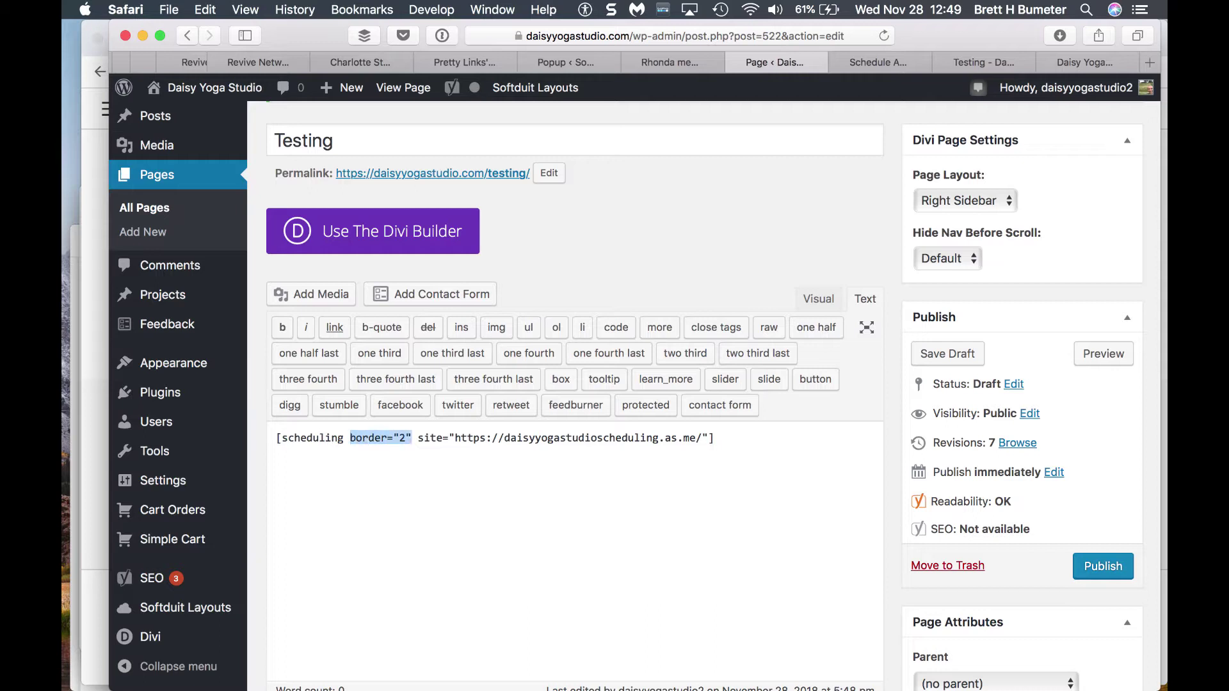
{"action": "key", "text": "BackSpace"}
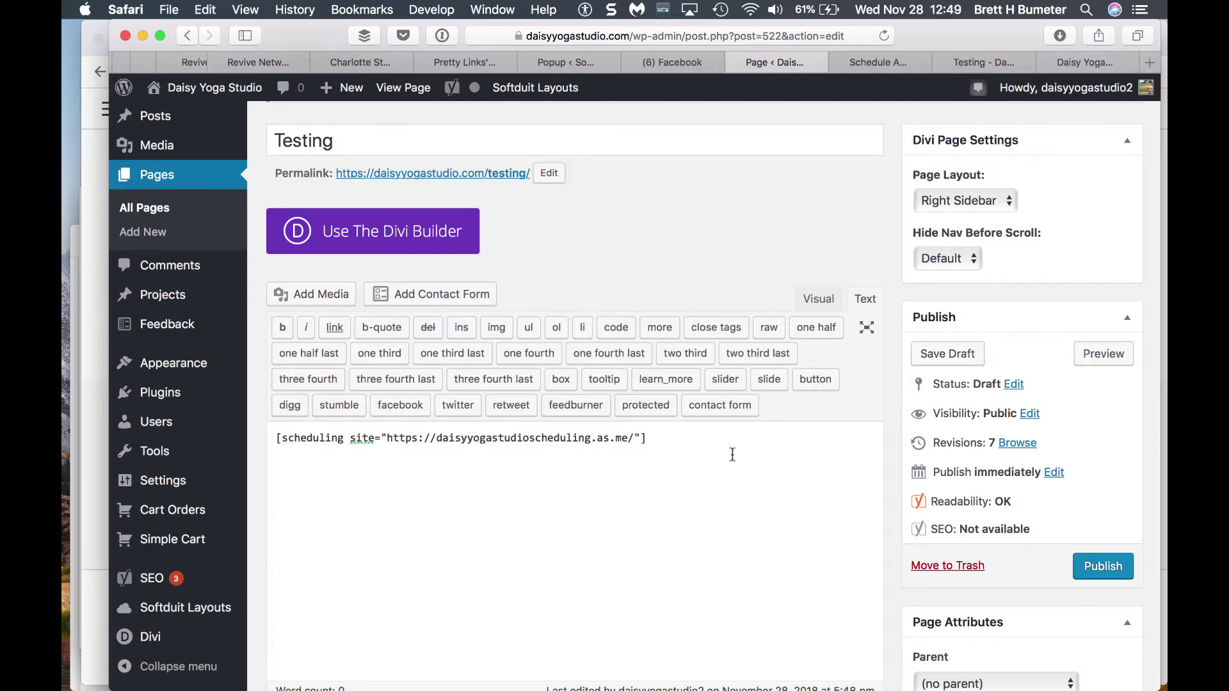
{"action": "key", "text": "super+a"}
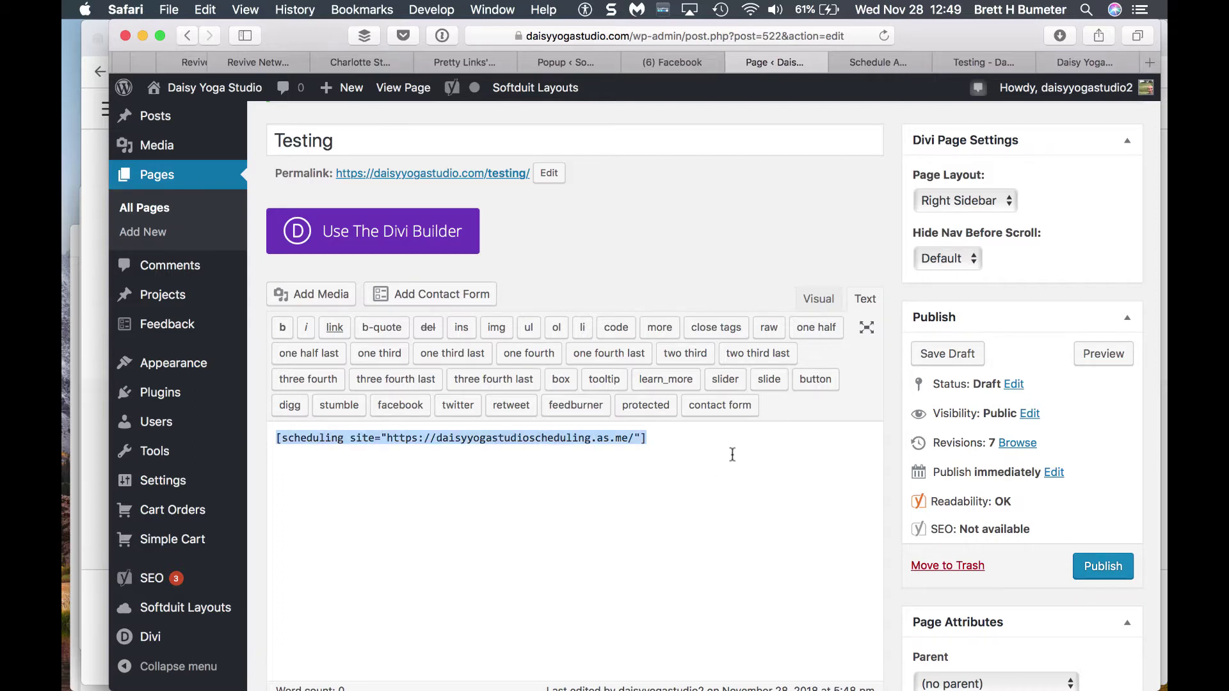
{"action": "left_click", "coordinate": [956, 355]}
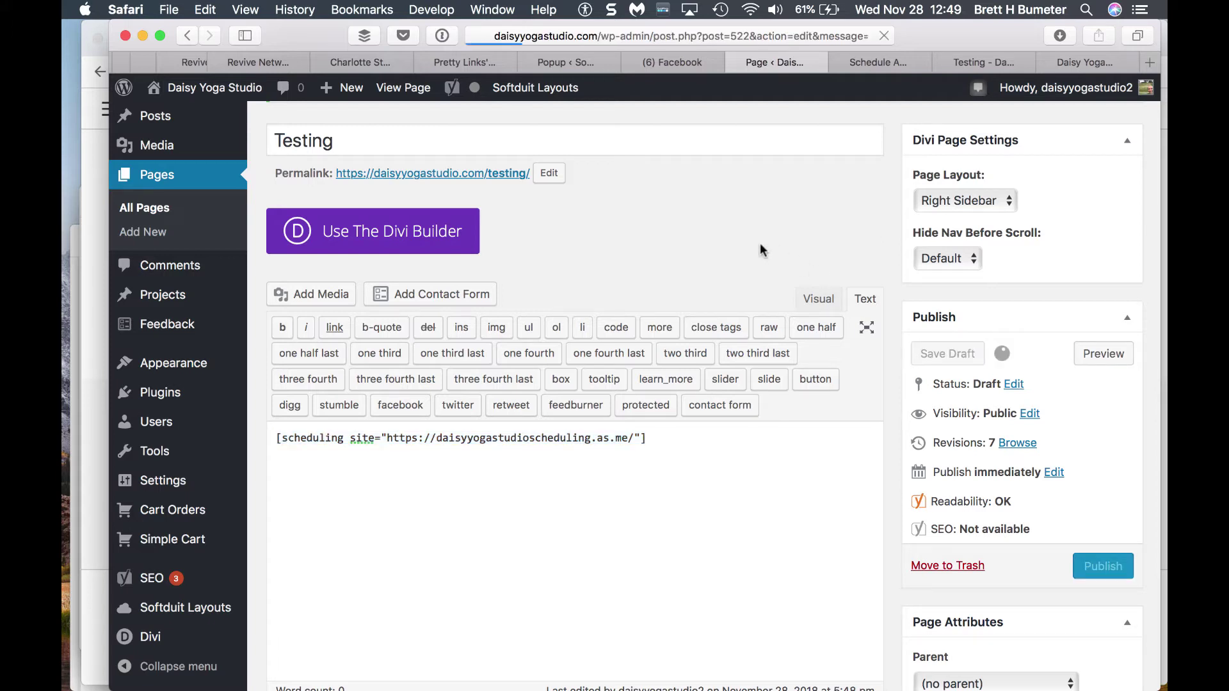